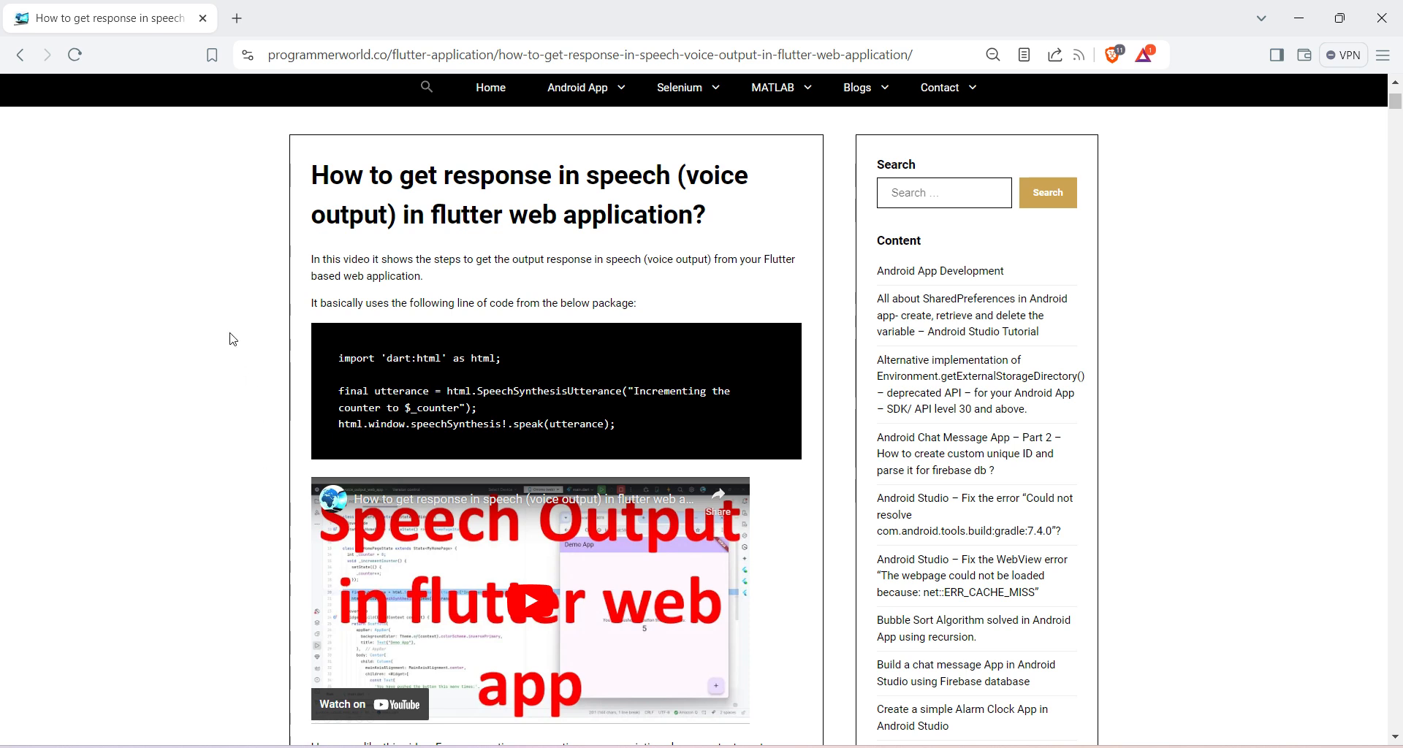
# Step: Review the article on voice output in a Flutter web application and the matching main.dart code in Android Studio
pyautogui.moveTo(313, 175); pyautogui.dragTo(480, 201)
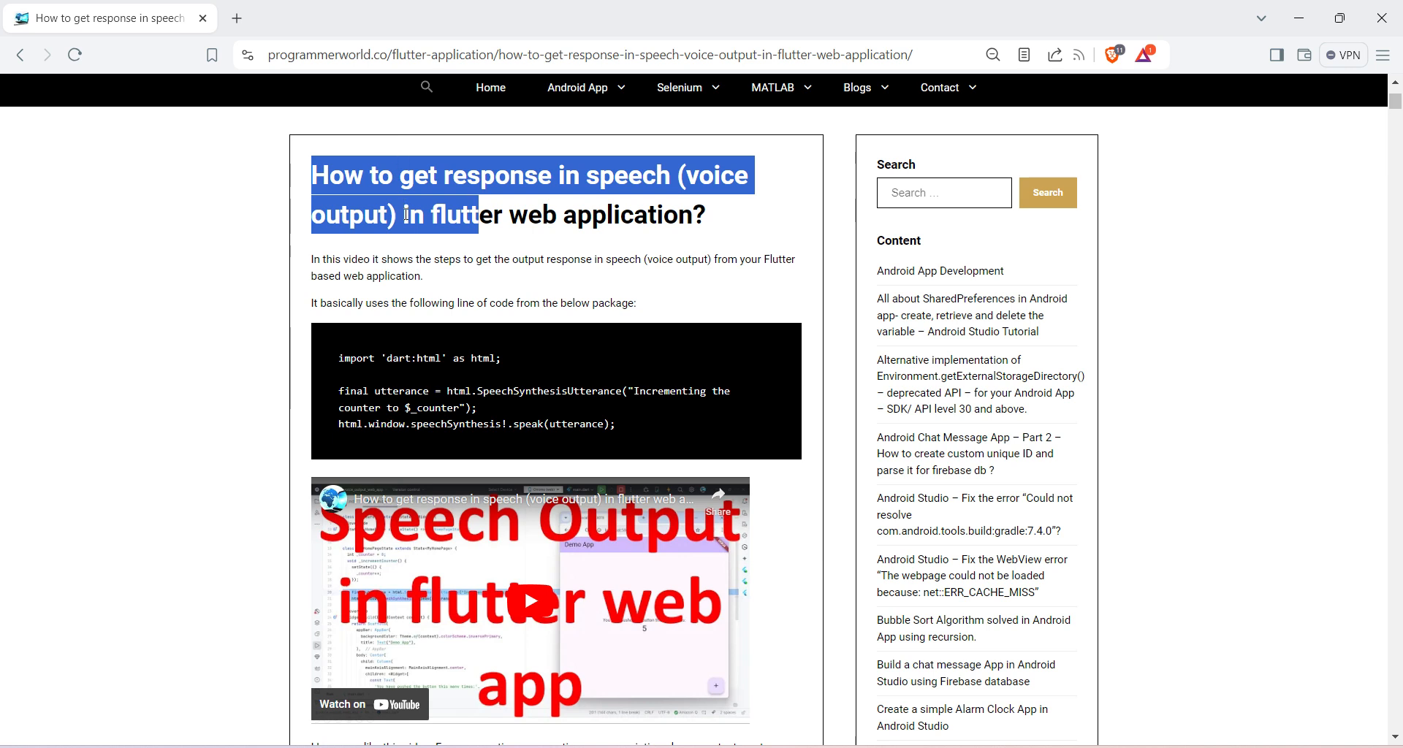
pyautogui.moveTo(410, 177); pyautogui.dragTo(647, 206)
pyautogui.click(647, 206)
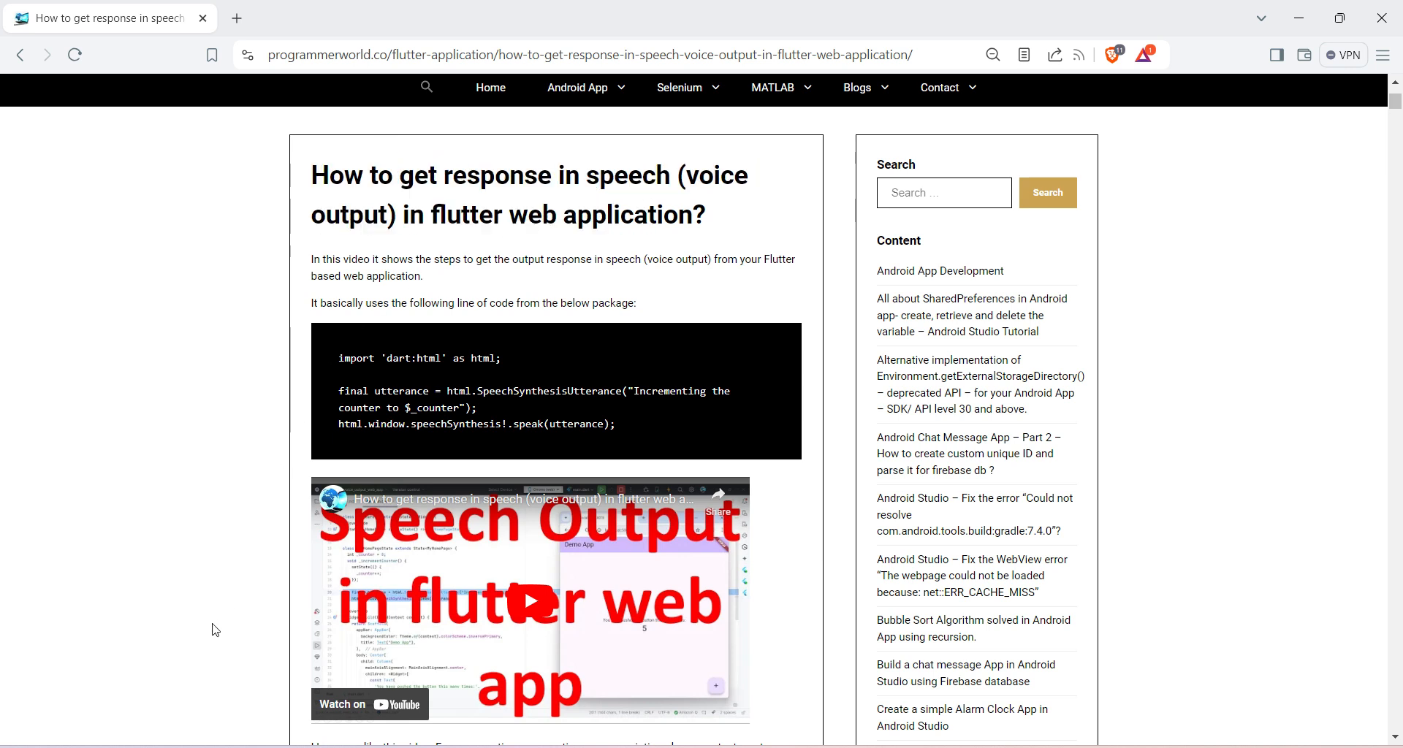
pyautogui.hotkey('alt', 'Tab')
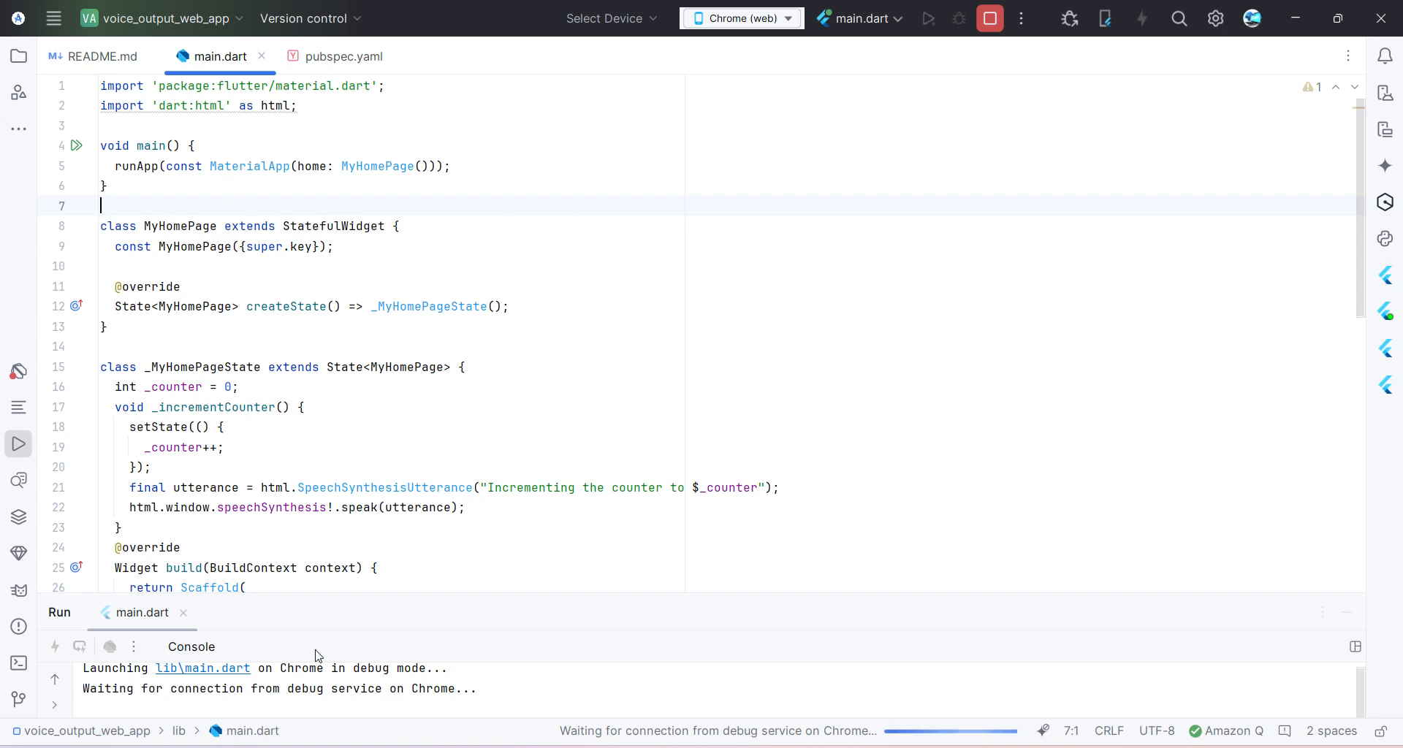
pyautogui.hotkey('alt', 'Tab')
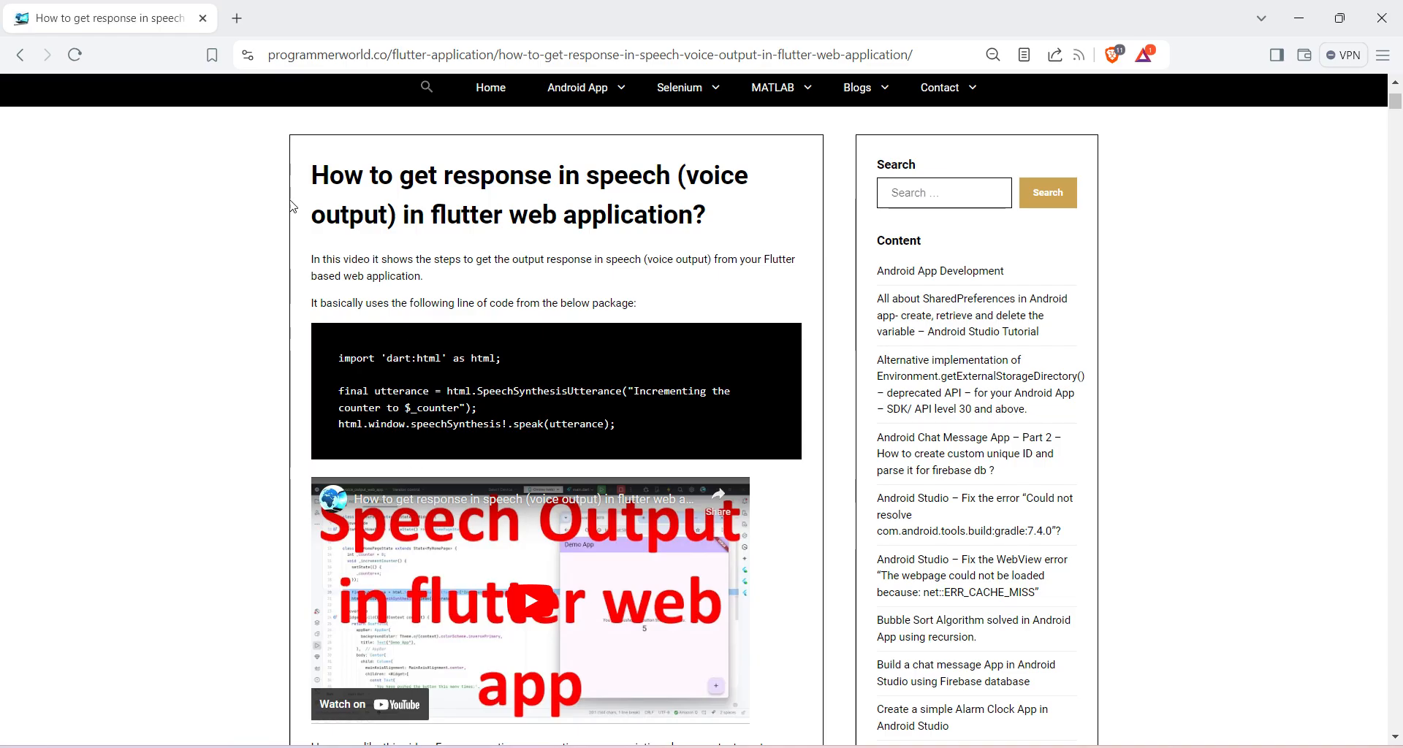
pyautogui.hotkey('alt', 'Tab')
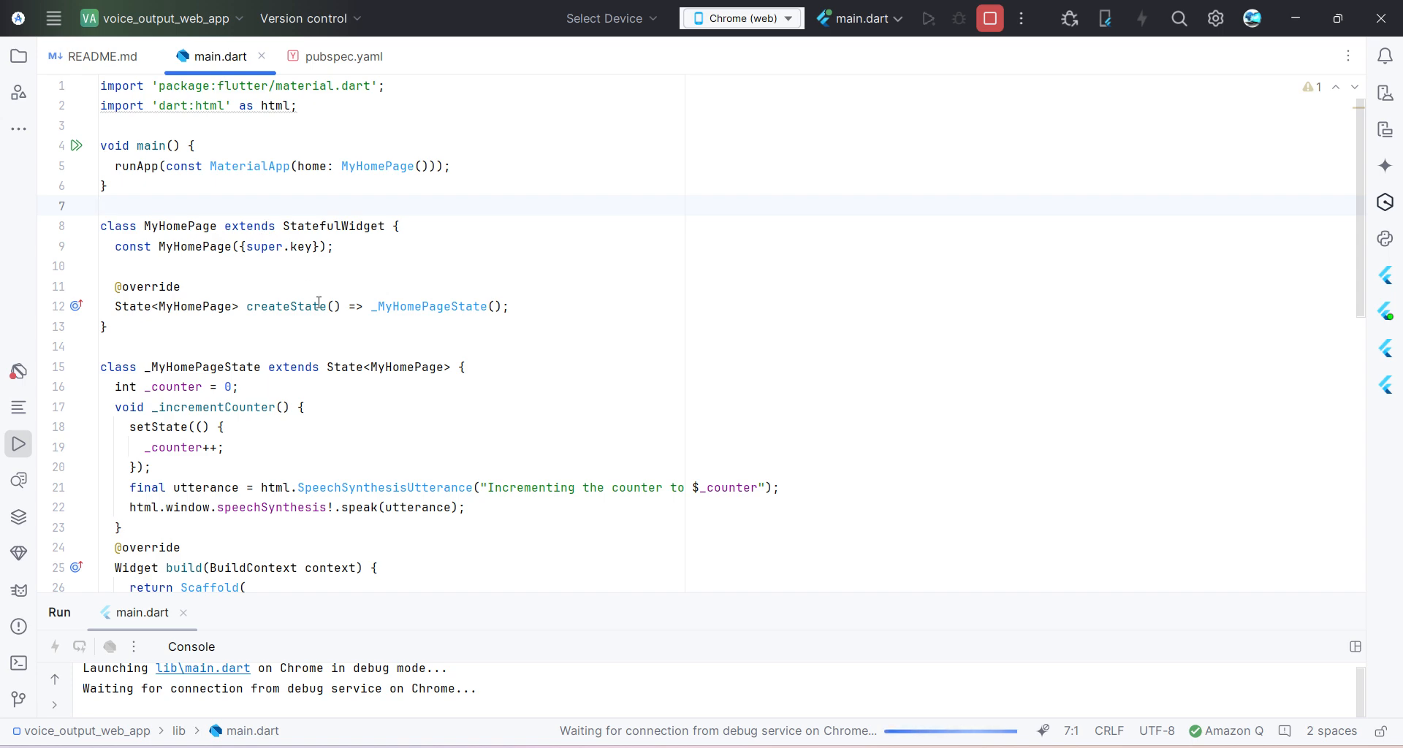
pyautogui.scroll(-6, 324, 328)
pyautogui.scroll(4, 324, 329)
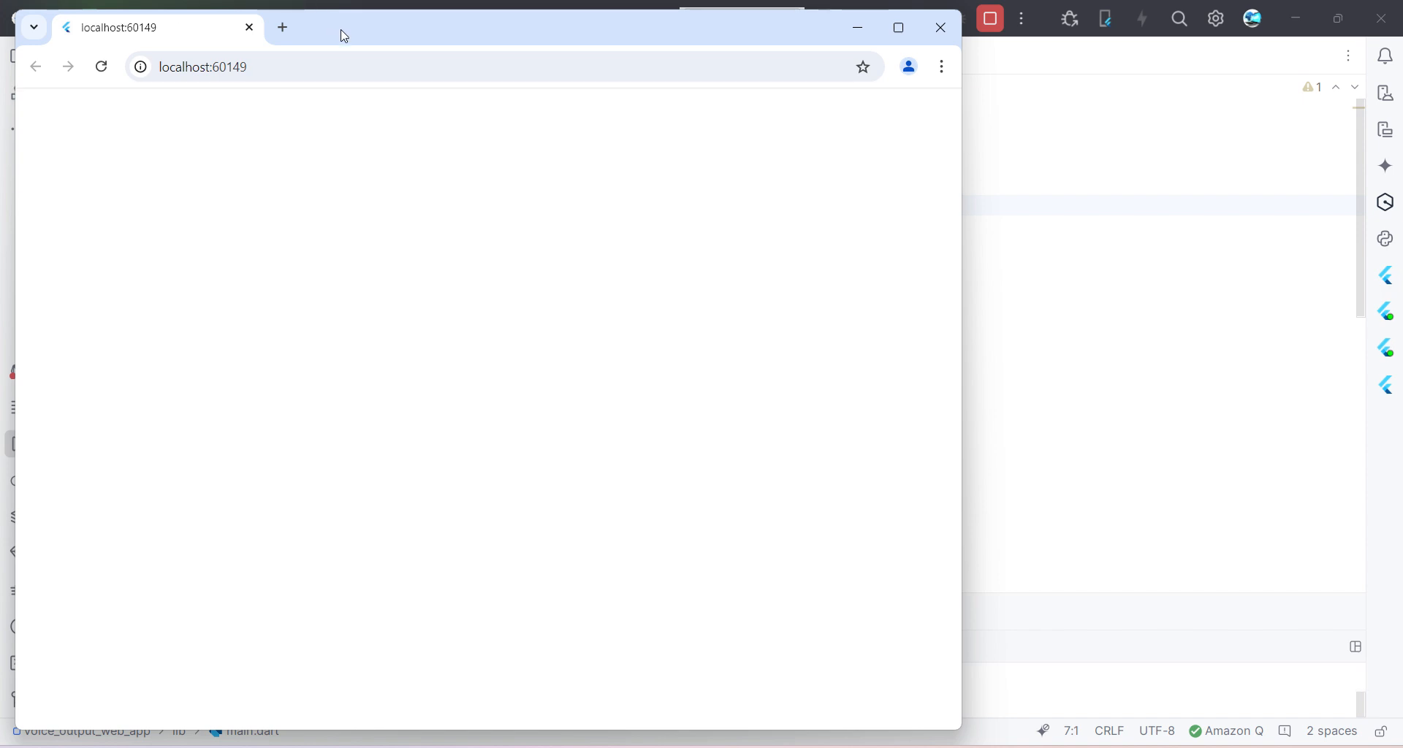
# Step: Test the running Demo App in Chrome by incrementing its counter twice, and close the app window
pyautogui.moveTo(341, 35); pyautogui.dragTo(370, 38)
pyautogui.click(944, 694)
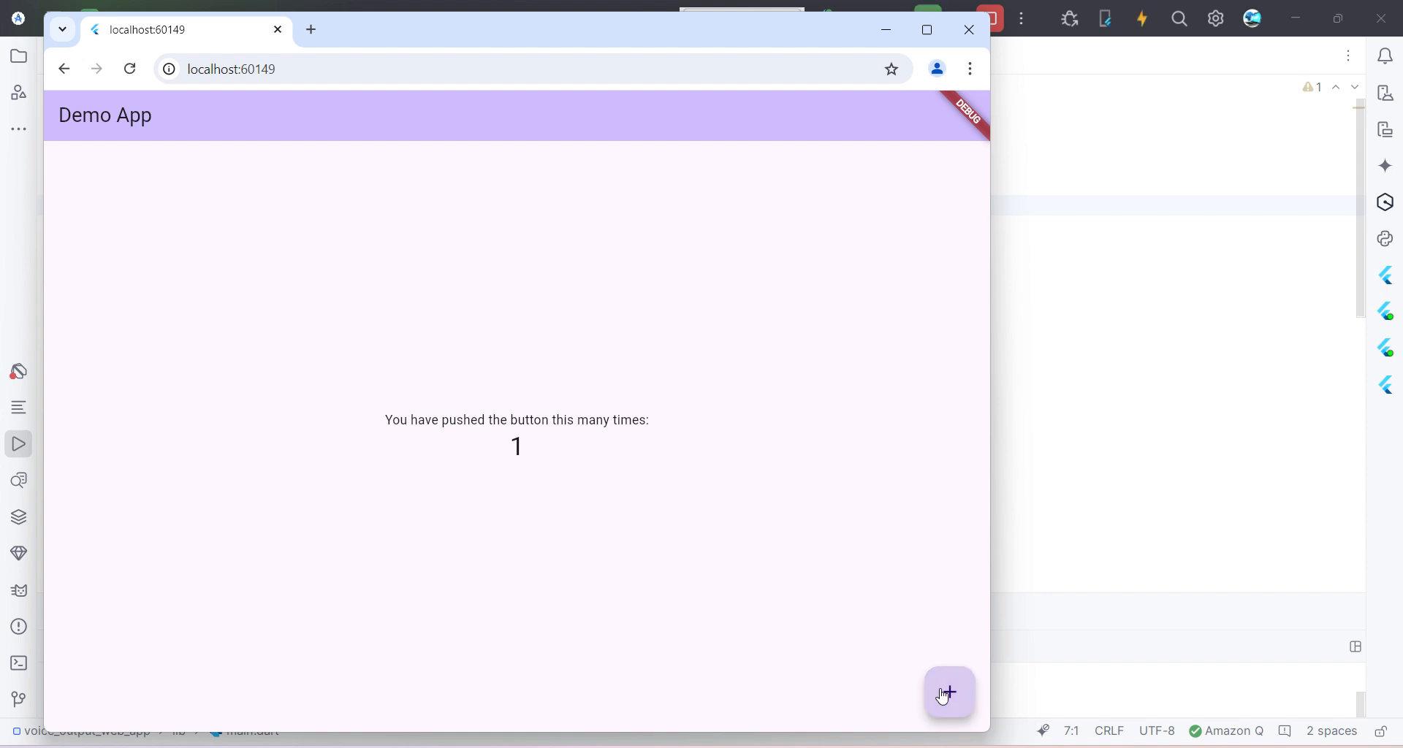
pyautogui.click(967, 703)
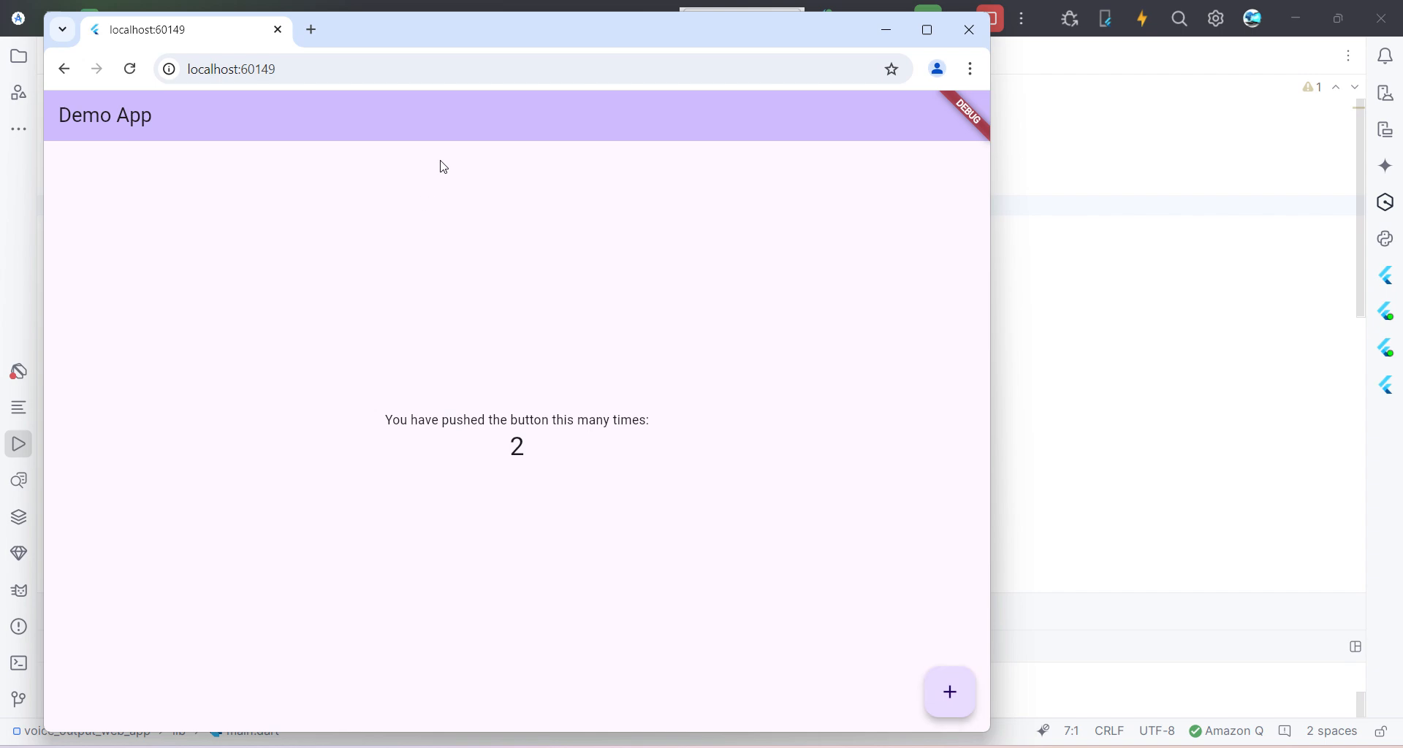
pyautogui.click(969, 29)
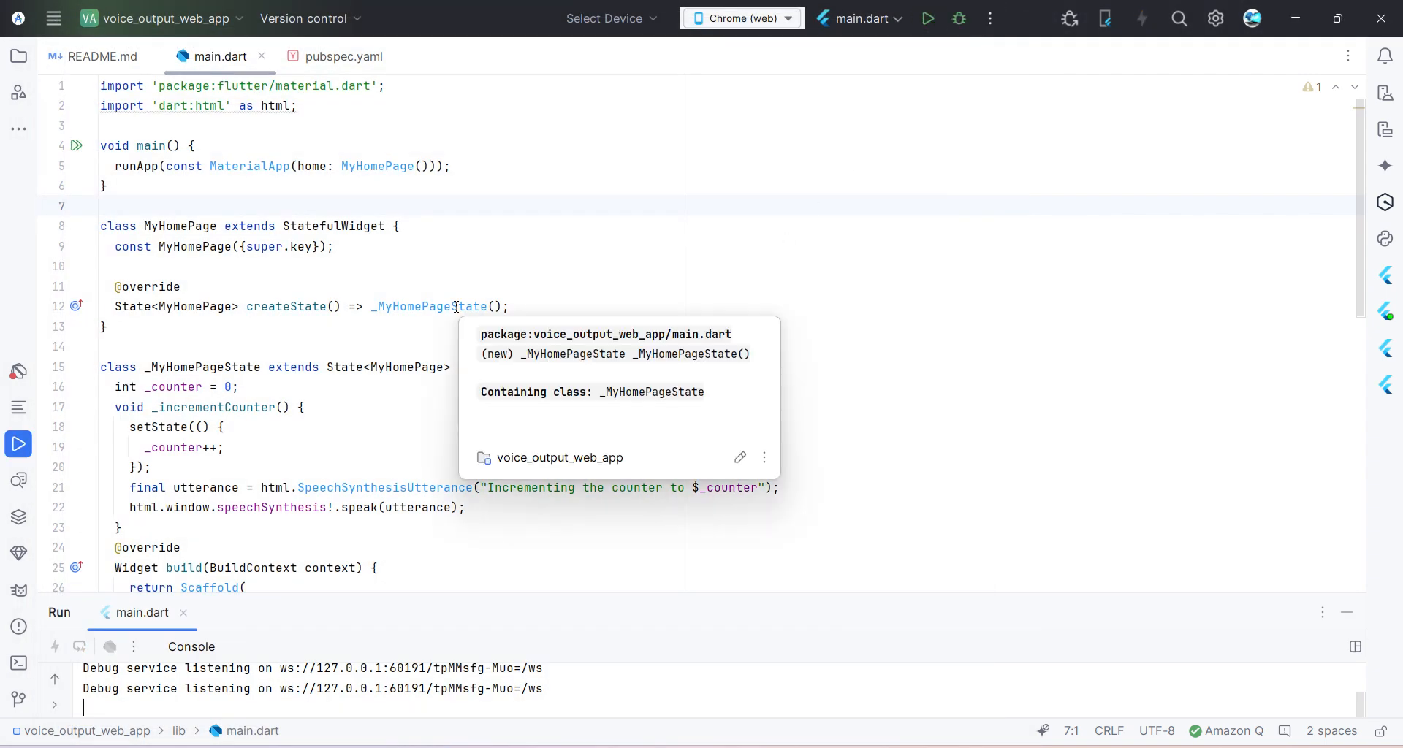
pyautogui.click(466, 254)
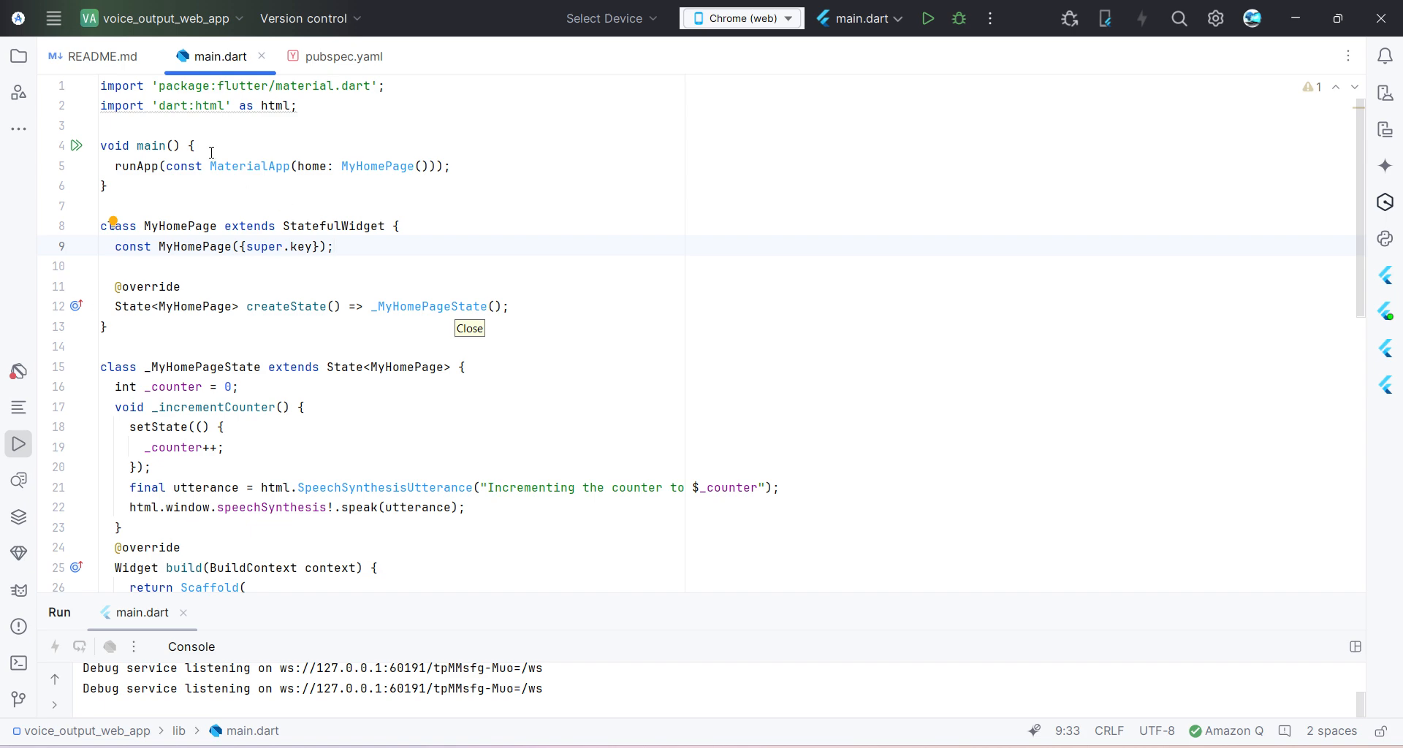
# Step: Build the voice_output_web_app Flutter project for the web
pyautogui.click(51, 22)
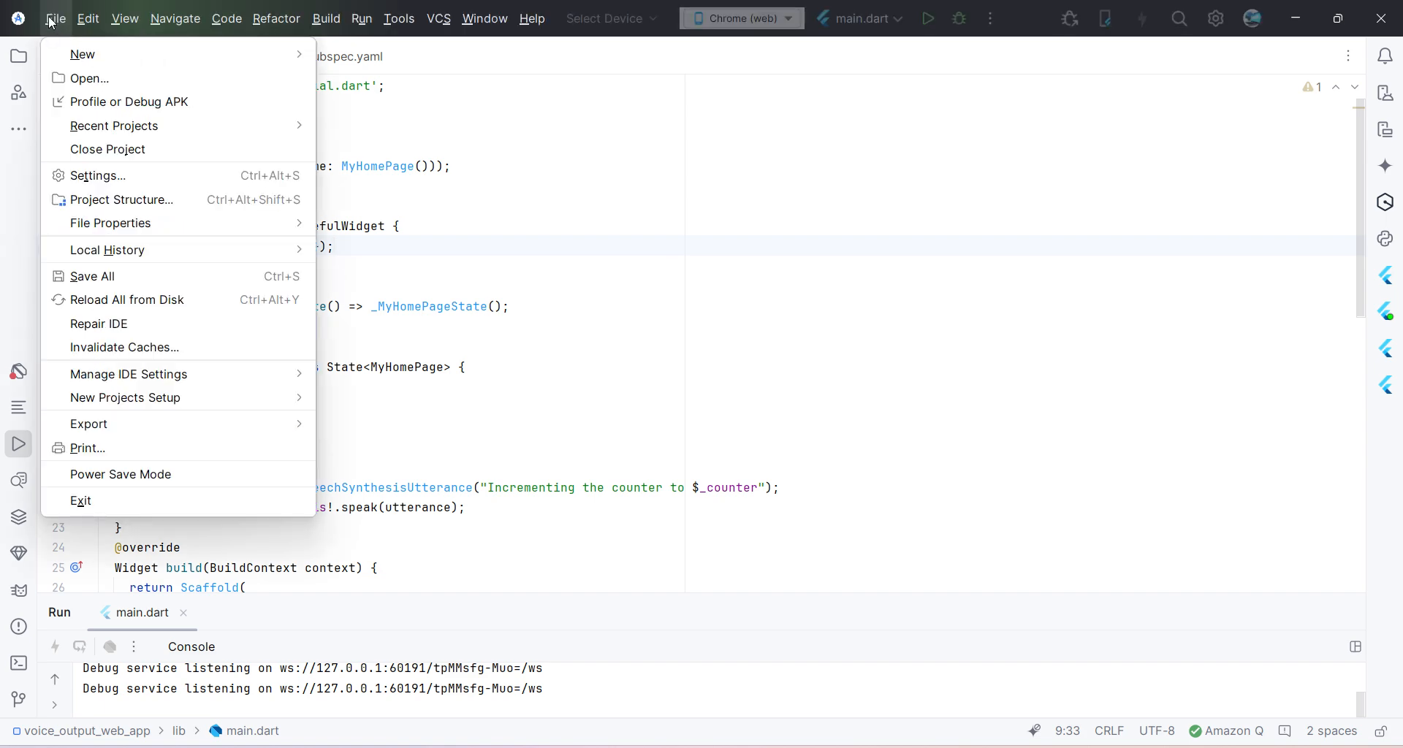
pyautogui.moveTo(323, 21)
pyautogui.moveTo(410, 54)
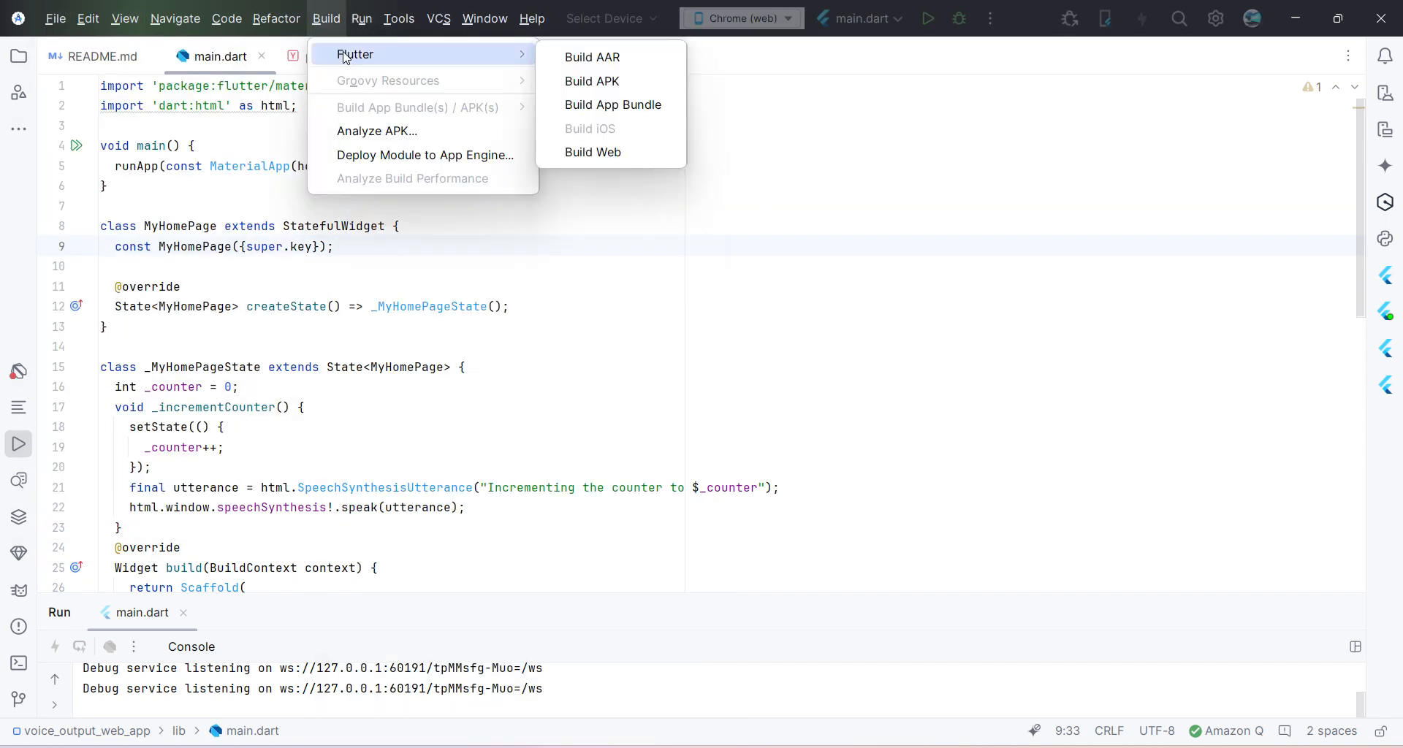
pyautogui.click(618, 166)
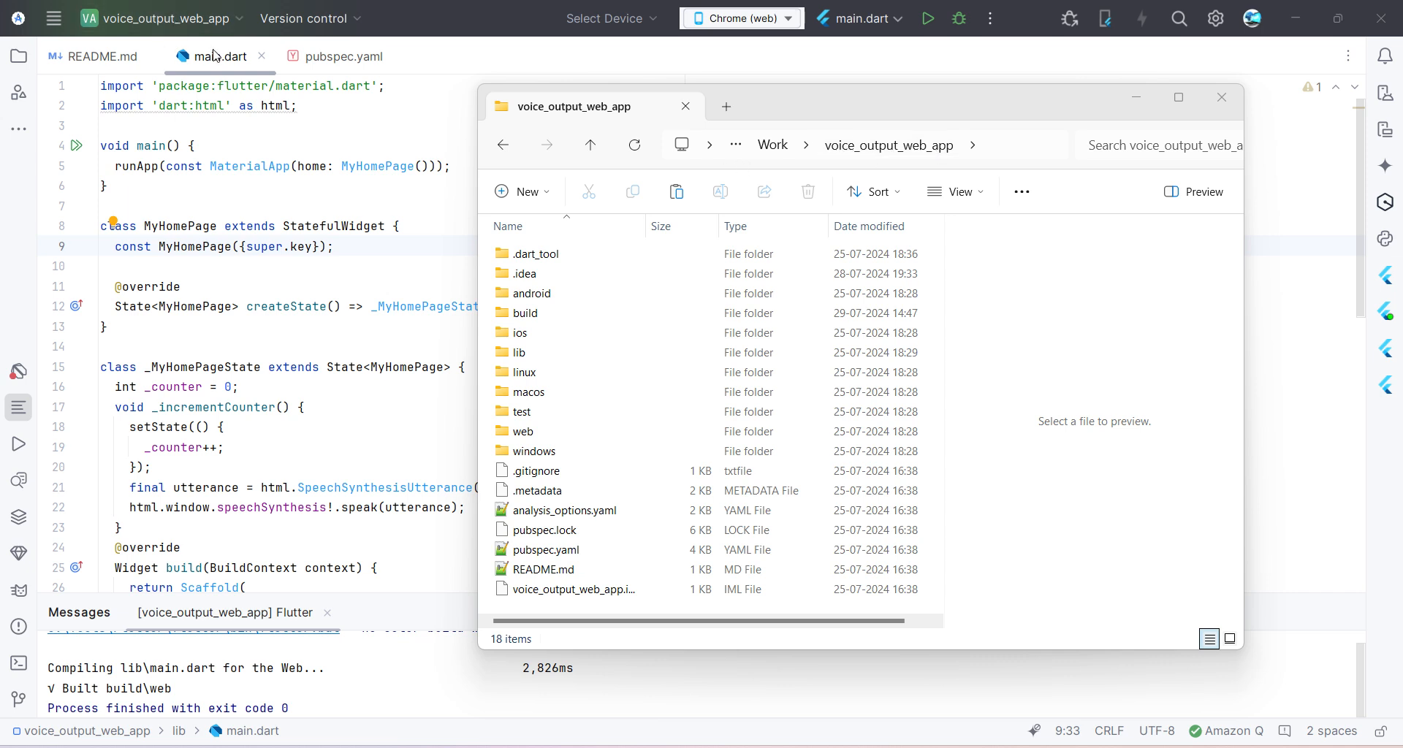
# Step: Inspect the generated files in the project's build\web folder, and copy the whole web folder
pyautogui.click(534, 315)
pyautogui.doubleClick(534, 316)
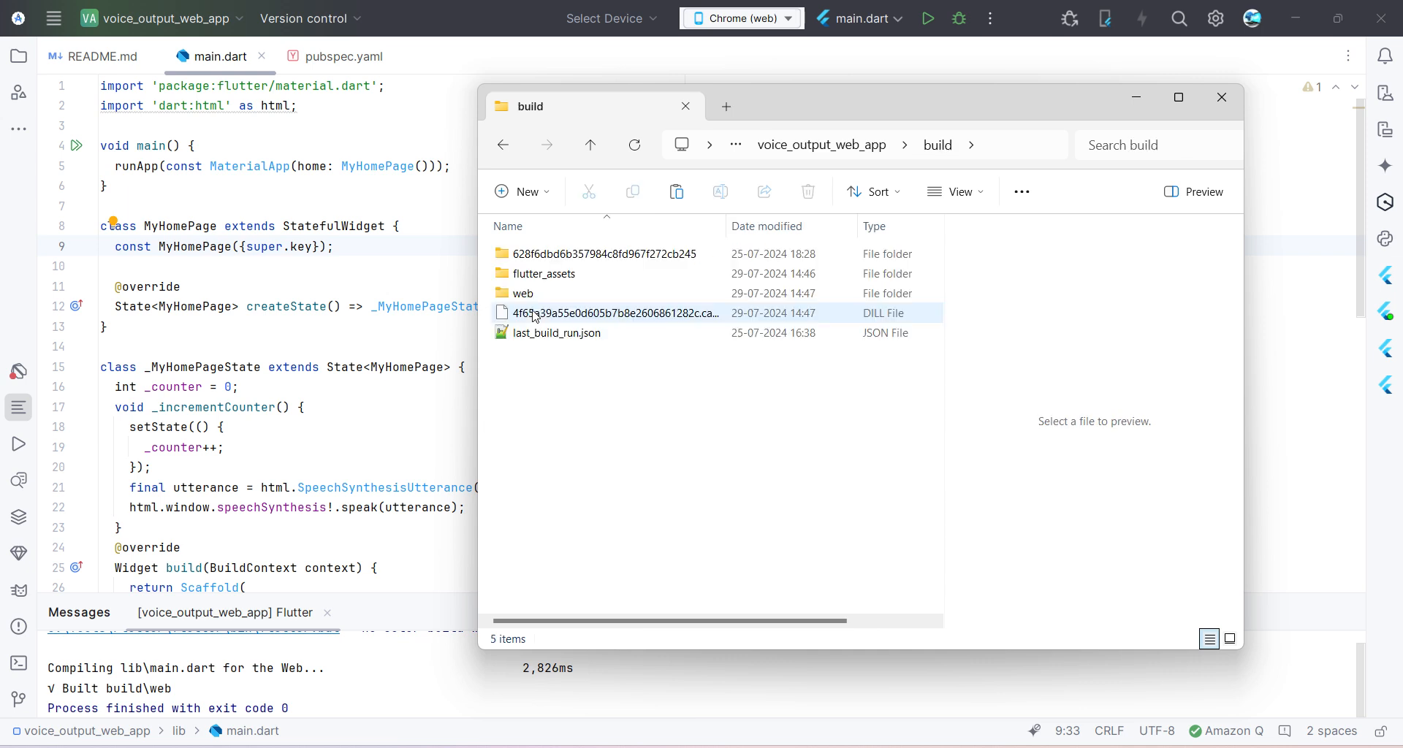
pyautogui.click(536, 292)
pyautogui.doubleClick(537, 293)
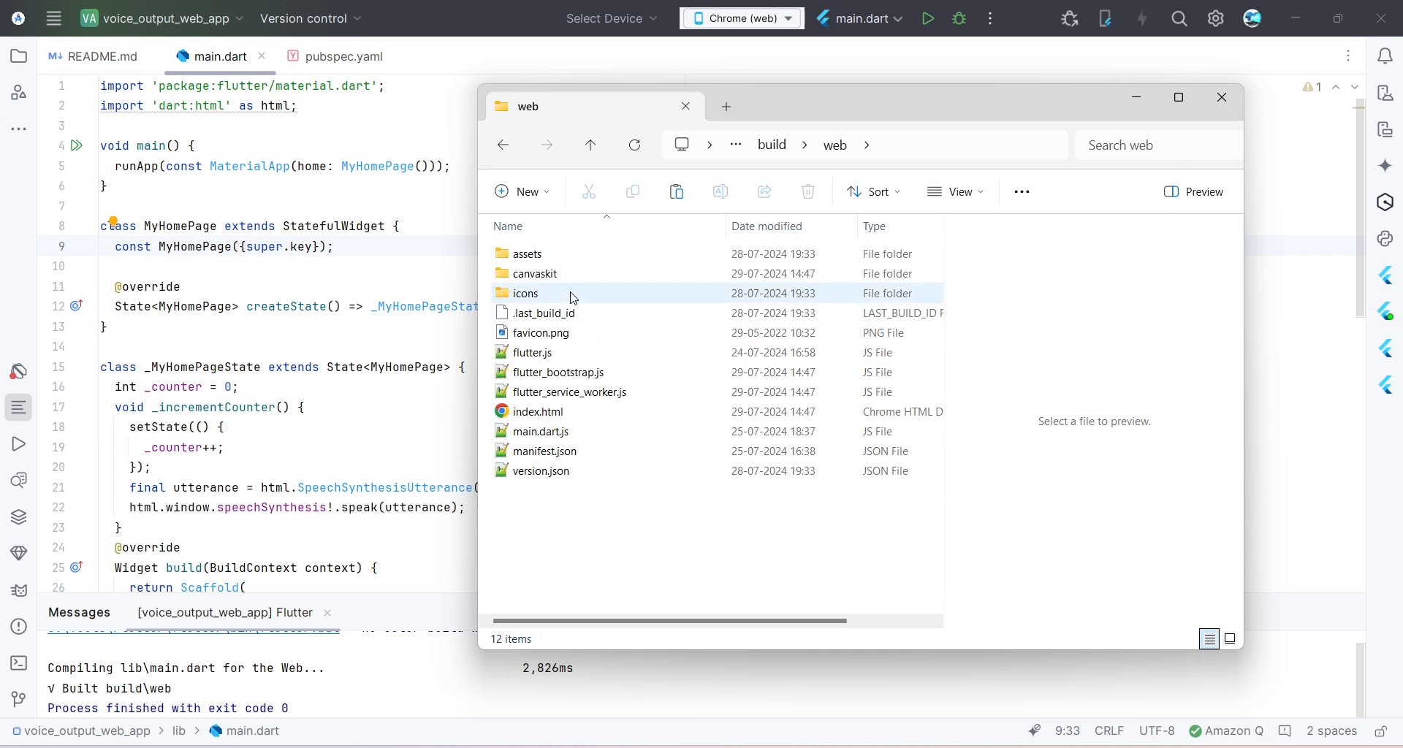
pyautogui.moveTo(607, 567); pyautogui.dragTo(497, 245)
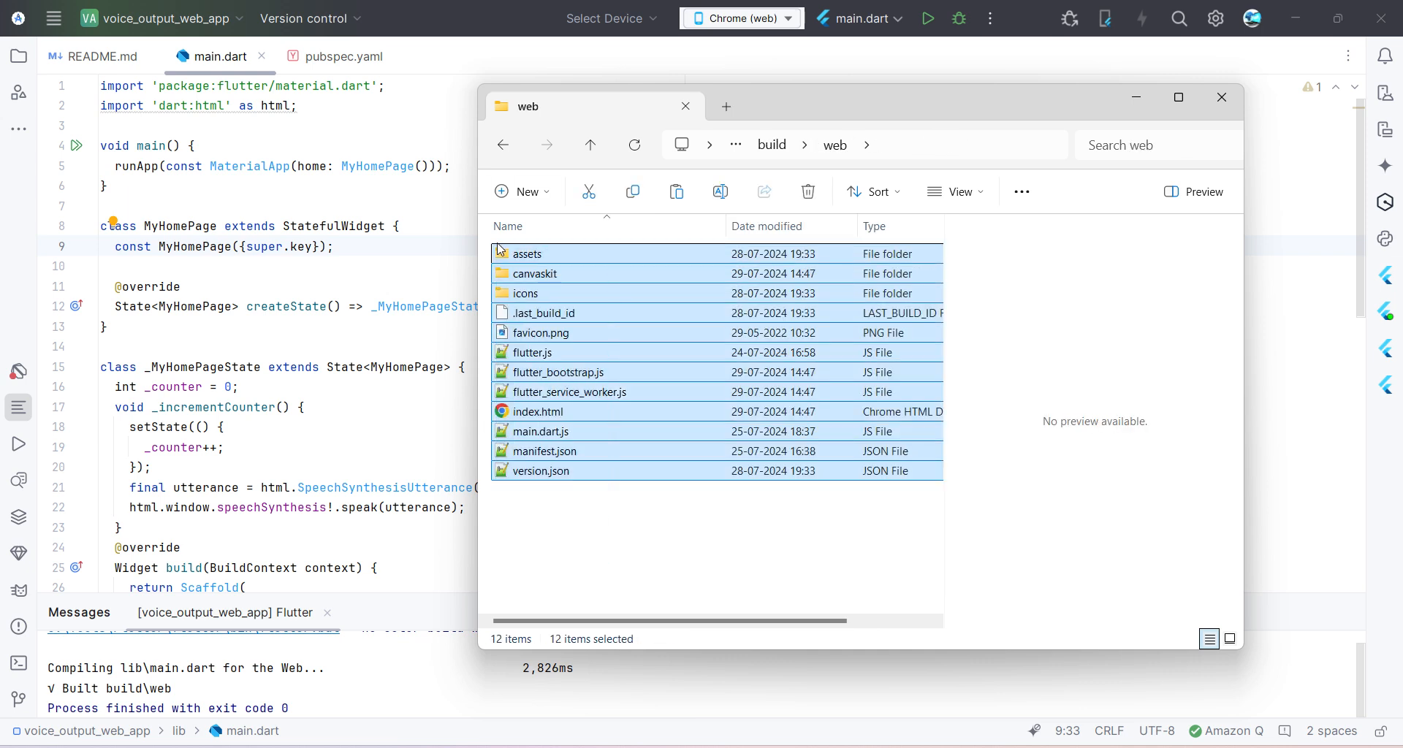
pyautogui.click(564, 530)
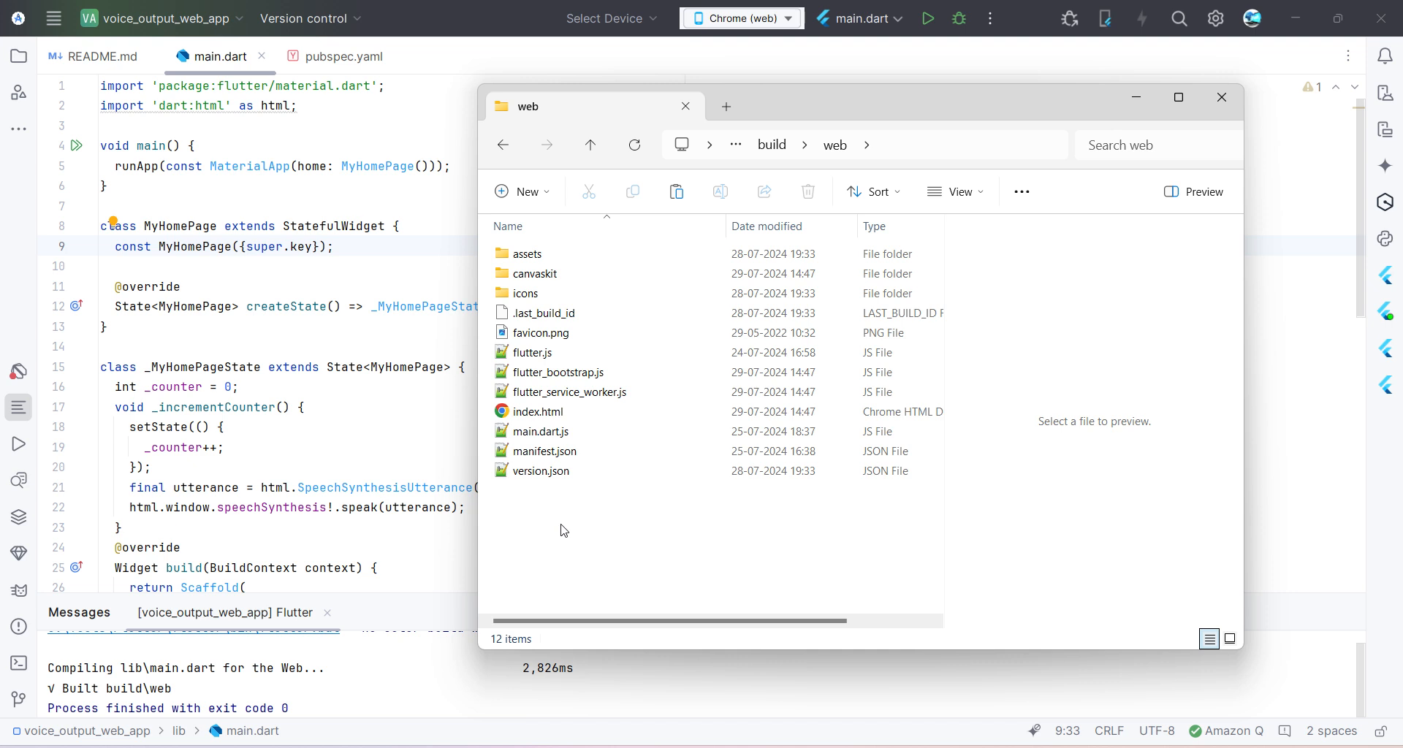
pyautogui.click(772, 145)
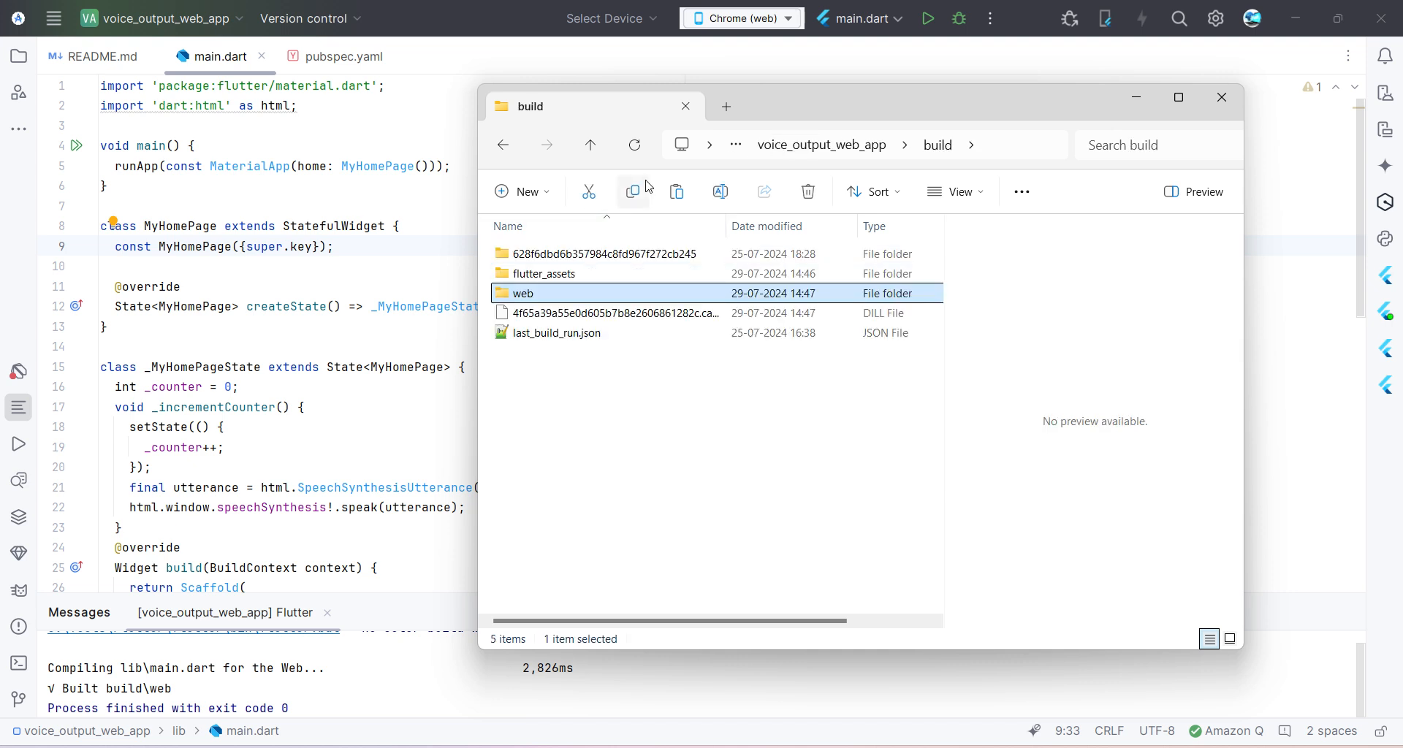
pyautogui.click(633, 192)
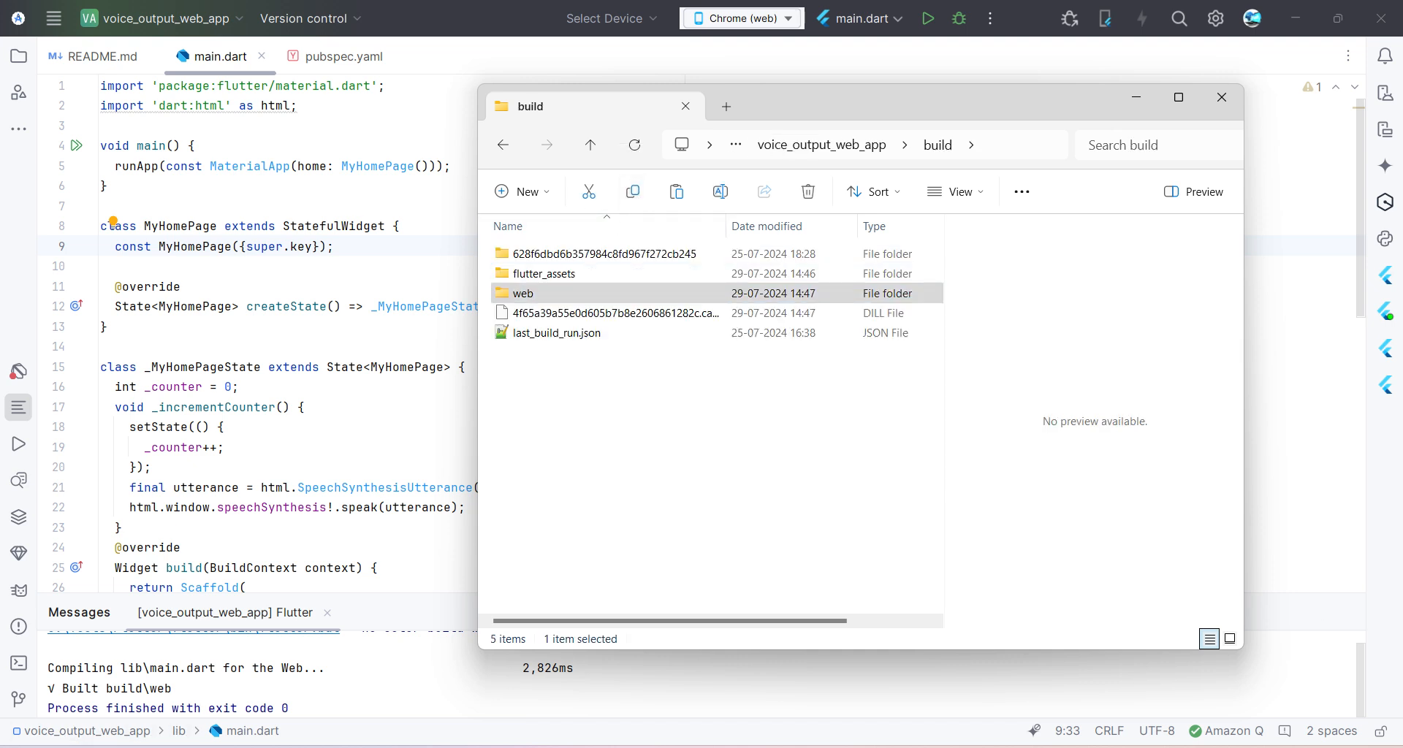
# Step: Create a folder named deploying_flutter_app inside the firebase_cli folder and open it
pyautogui.click(78, 668)
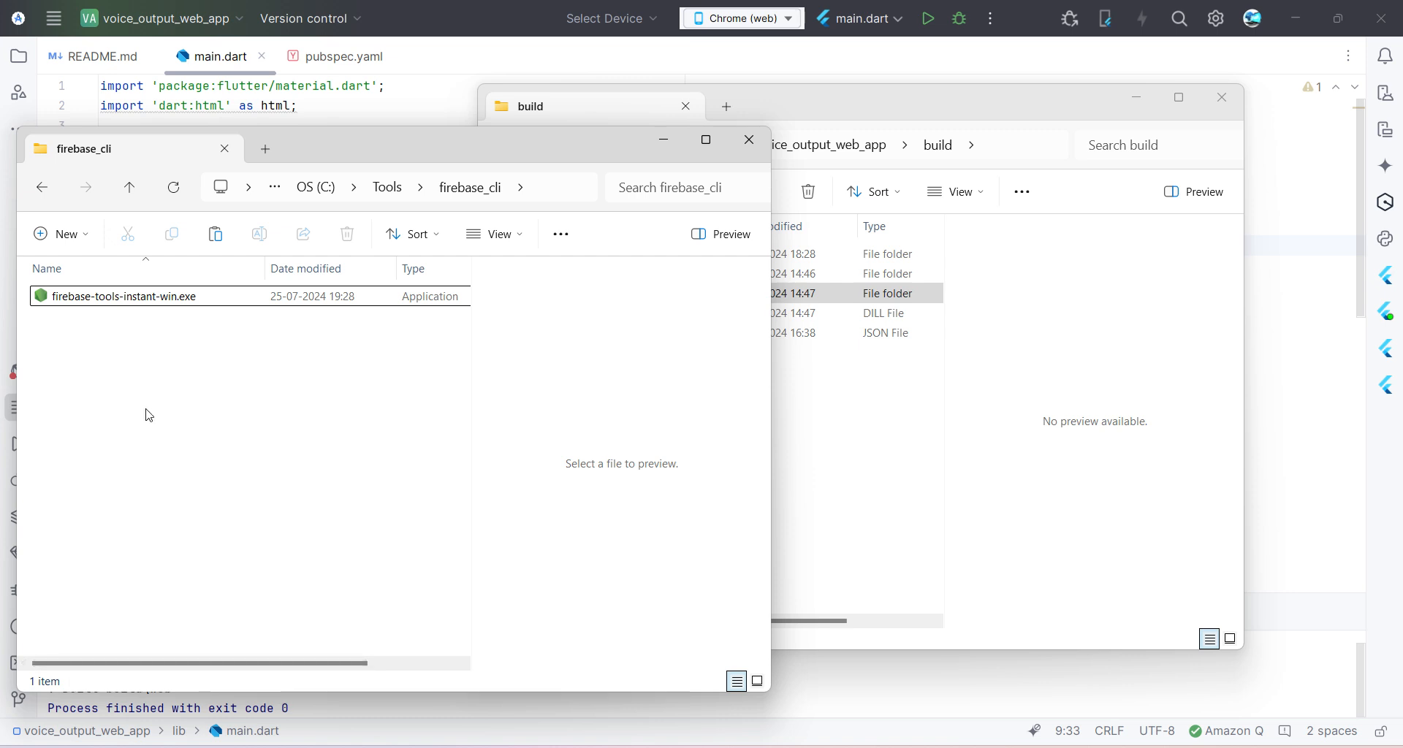
pyautogui.click(65, 234)
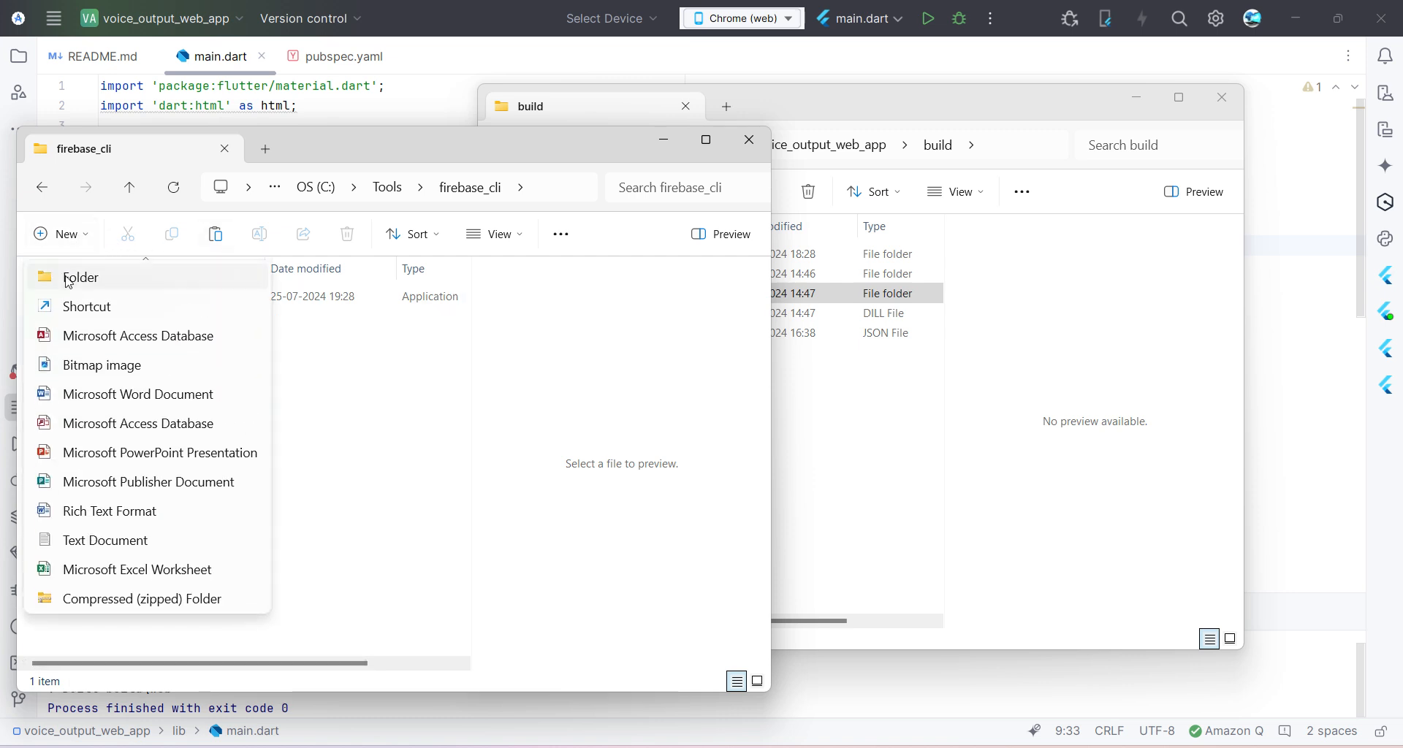
pyautogui.click(68, 277)
pyautogui.click(139, 302)
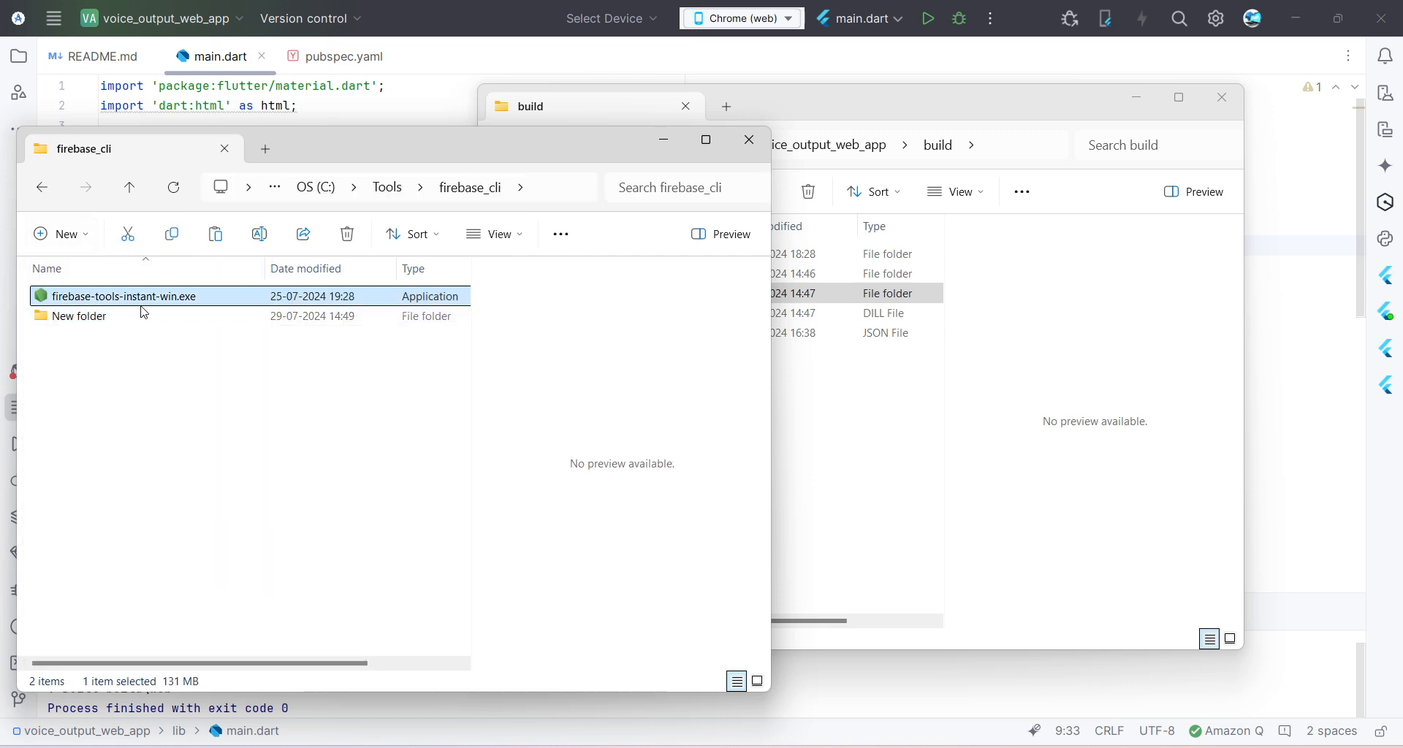
pyautogui.click(140, 318)
pyautogui.press('F2')
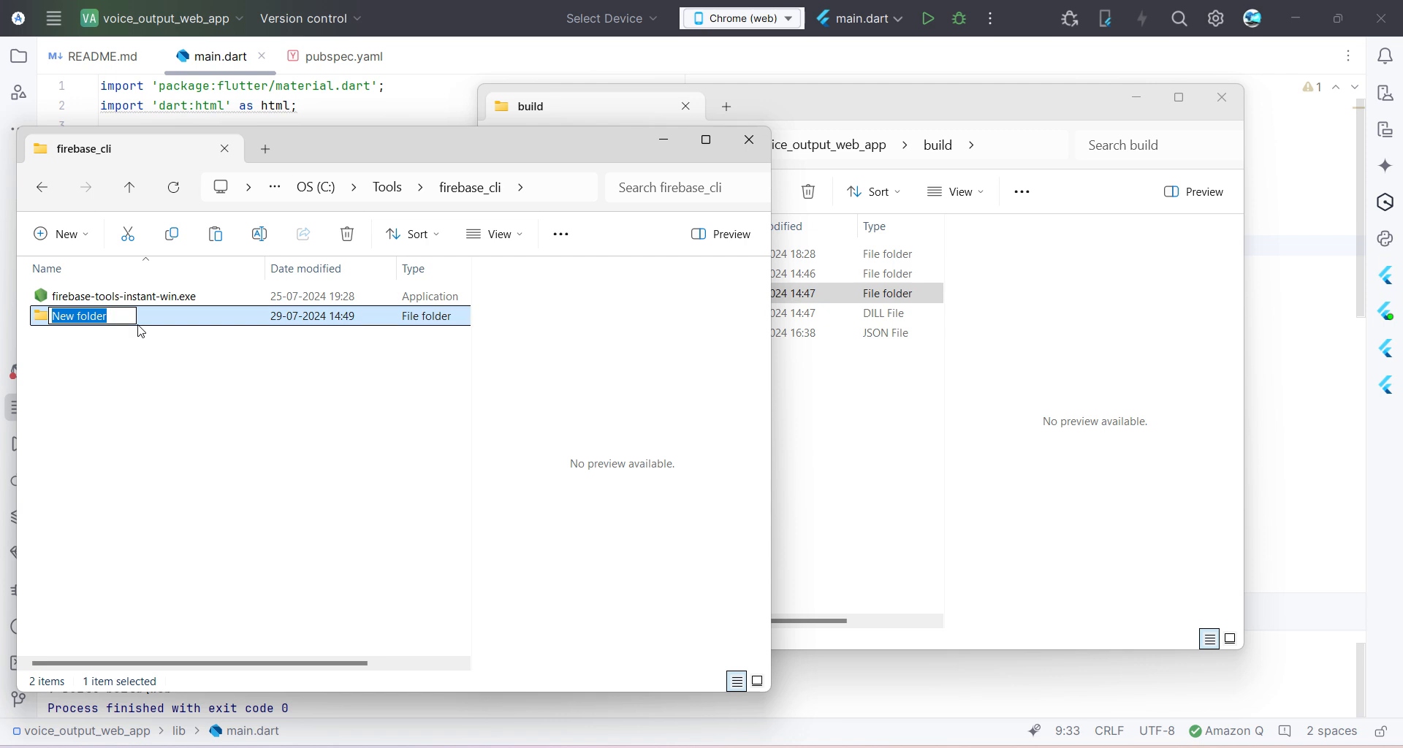
pyautogui.press('BackSpace')
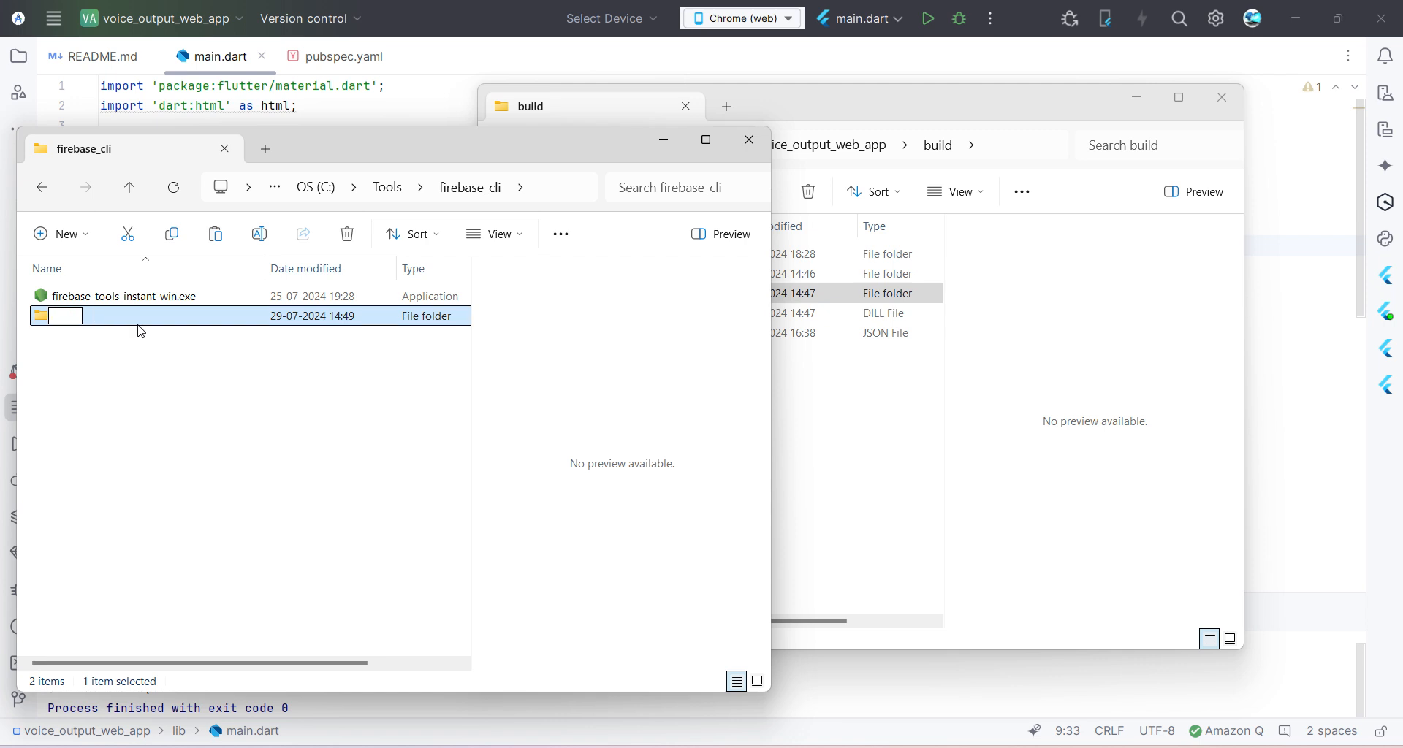
pyautogui.write('deploying')
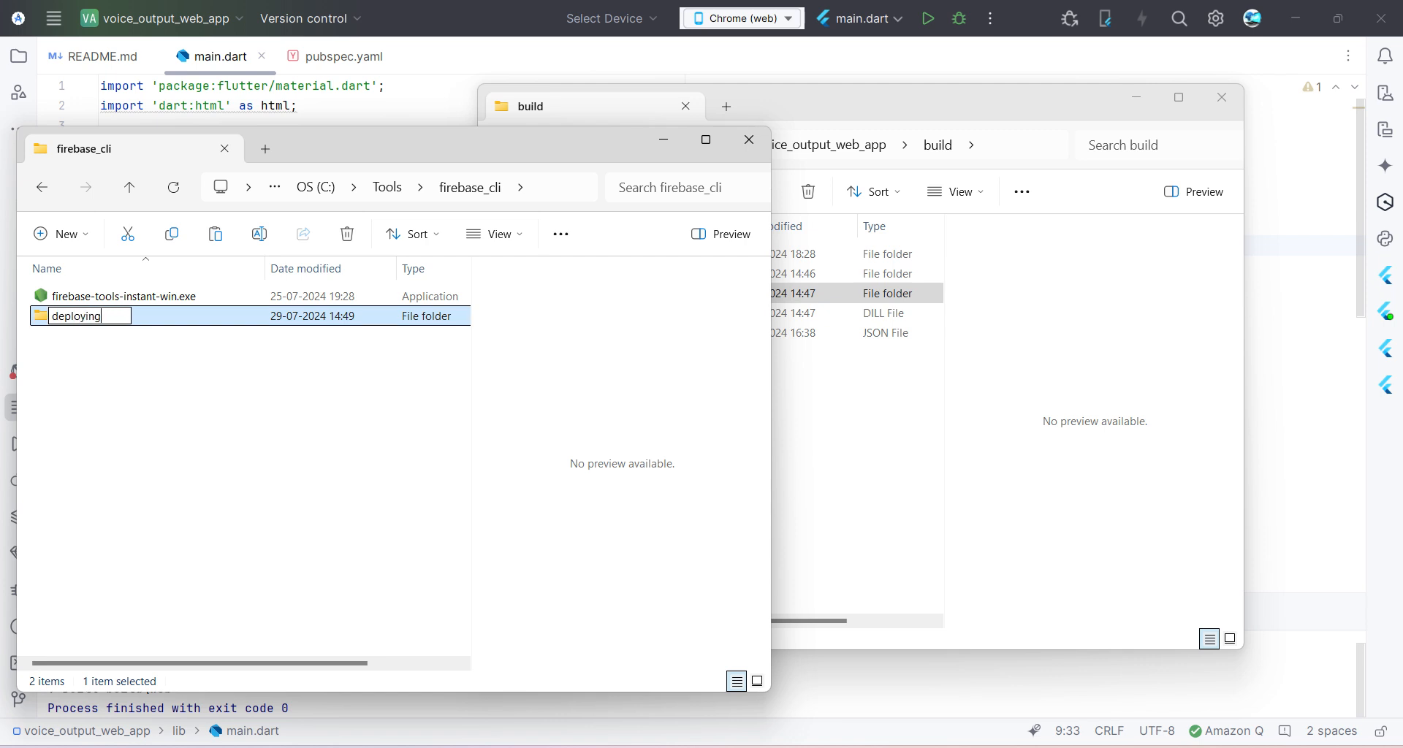
pyautogui.write('_flutter_app')
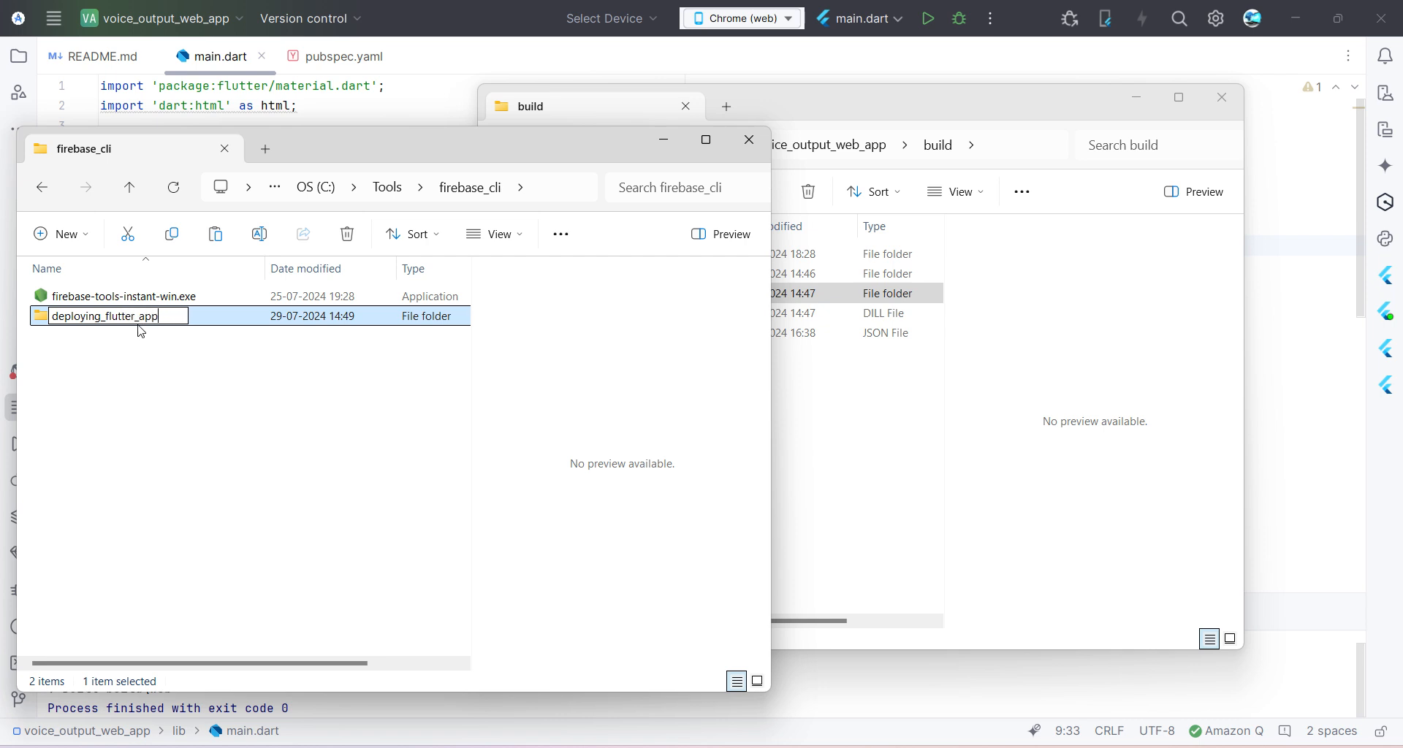
pyautogui.press('Return')
pyautogui.press('Return')
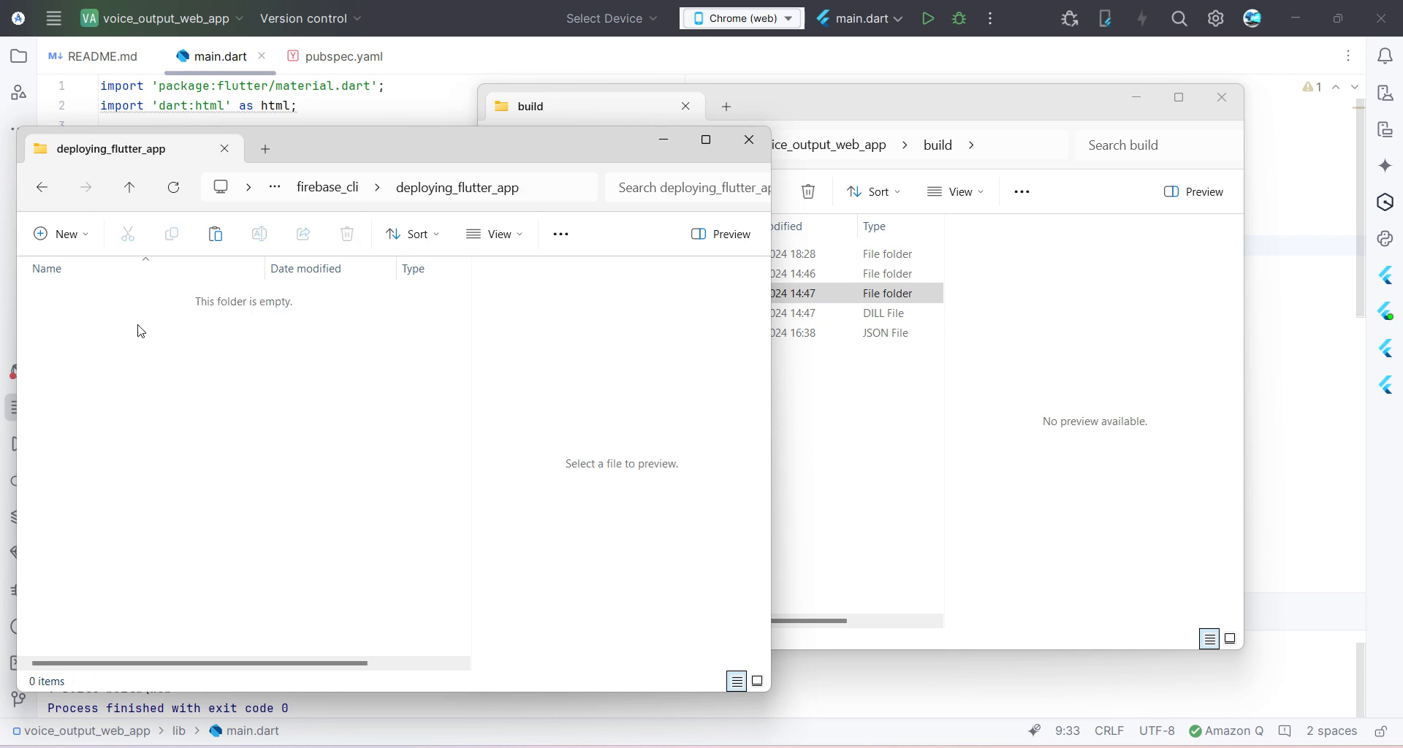
# Step: Paste the copied web folder into deploying_flutter_app and return to the firebase_cli folder
pyautogui.click(214, 233)
pyautogui.click(147, 382)
pyautogui.click(321, 189)
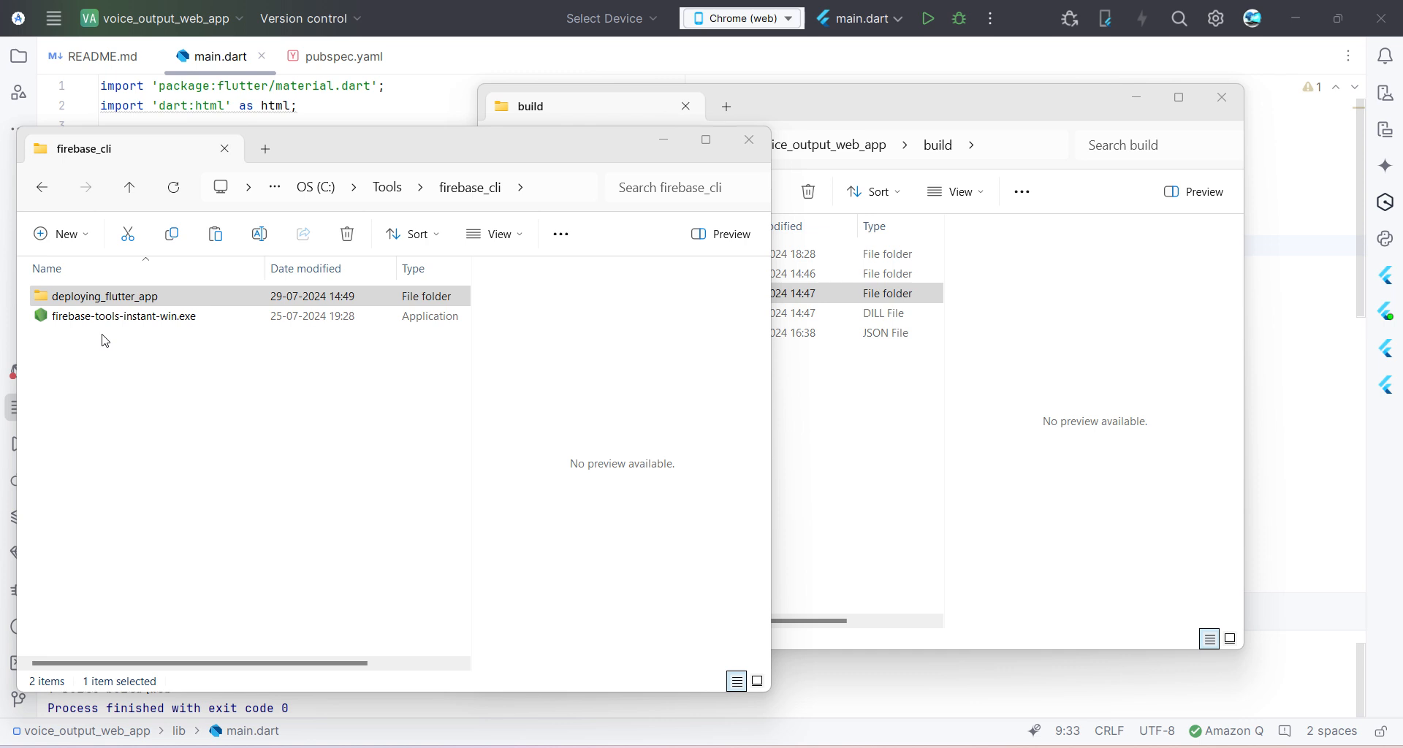
# Step: Switch to the Firebase Hosting documentation in Chrome and examine the implementation path, including the Firebase CLI installation
pyautogui.click(248, 739)
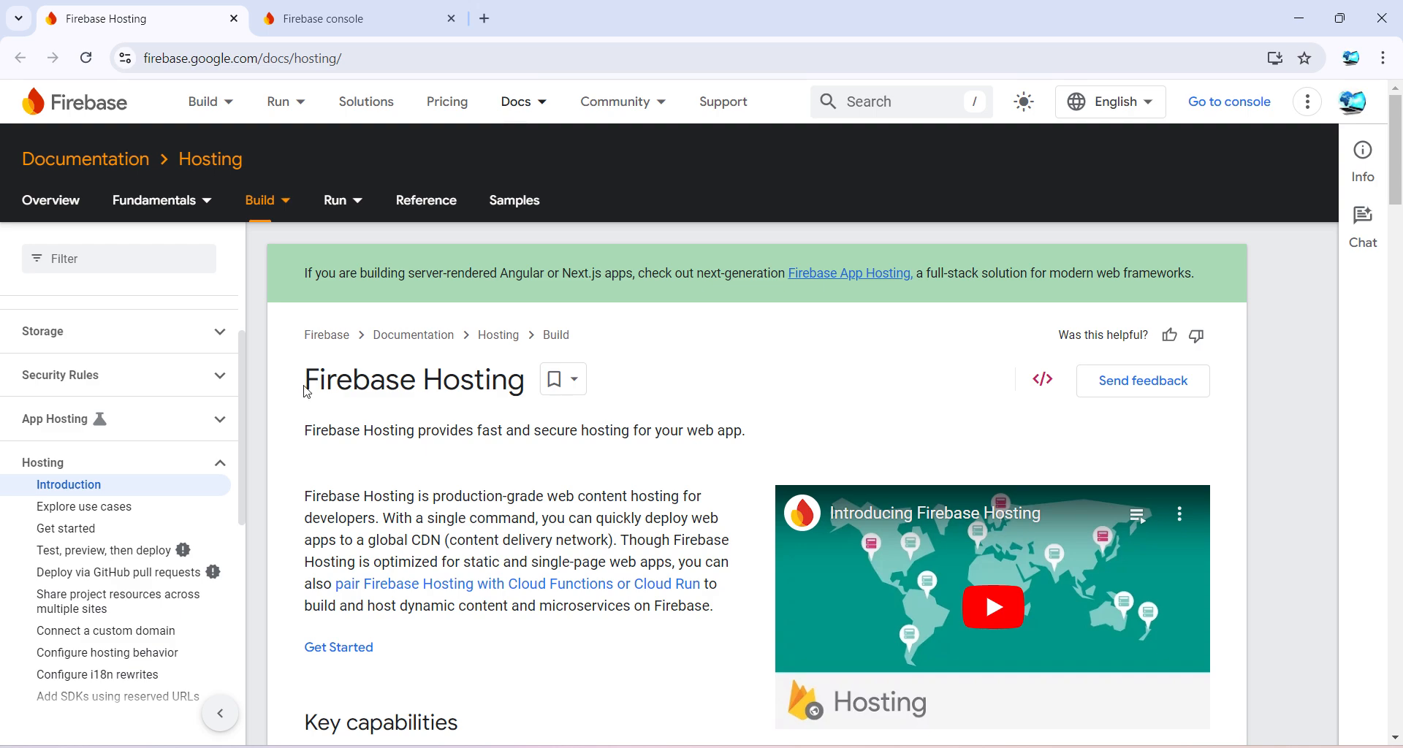
pyautogui.moveTo(307, 392); pyautogui.dragTo(526, 386)
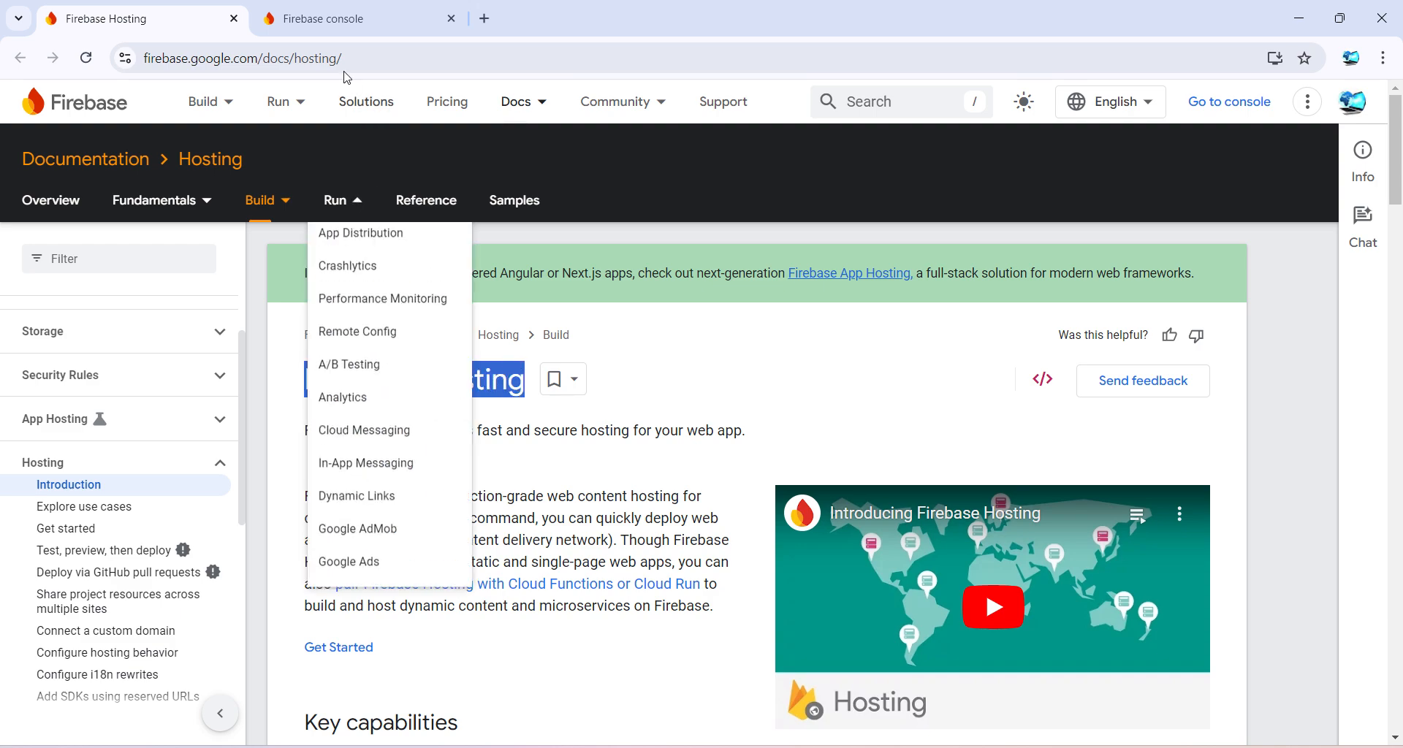
pyautogui.scroll(-20, 620, 491)
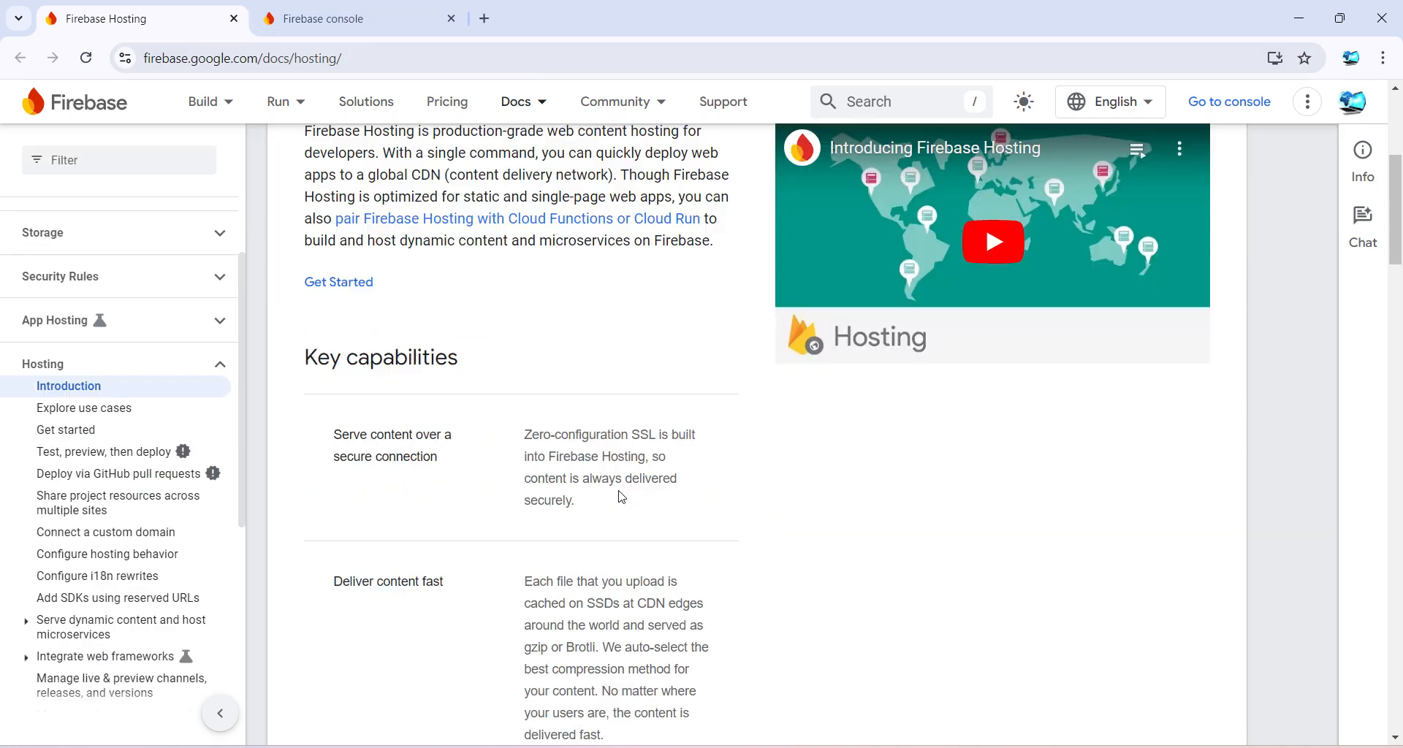
pyautogui.scroll(-5, 620, 497)
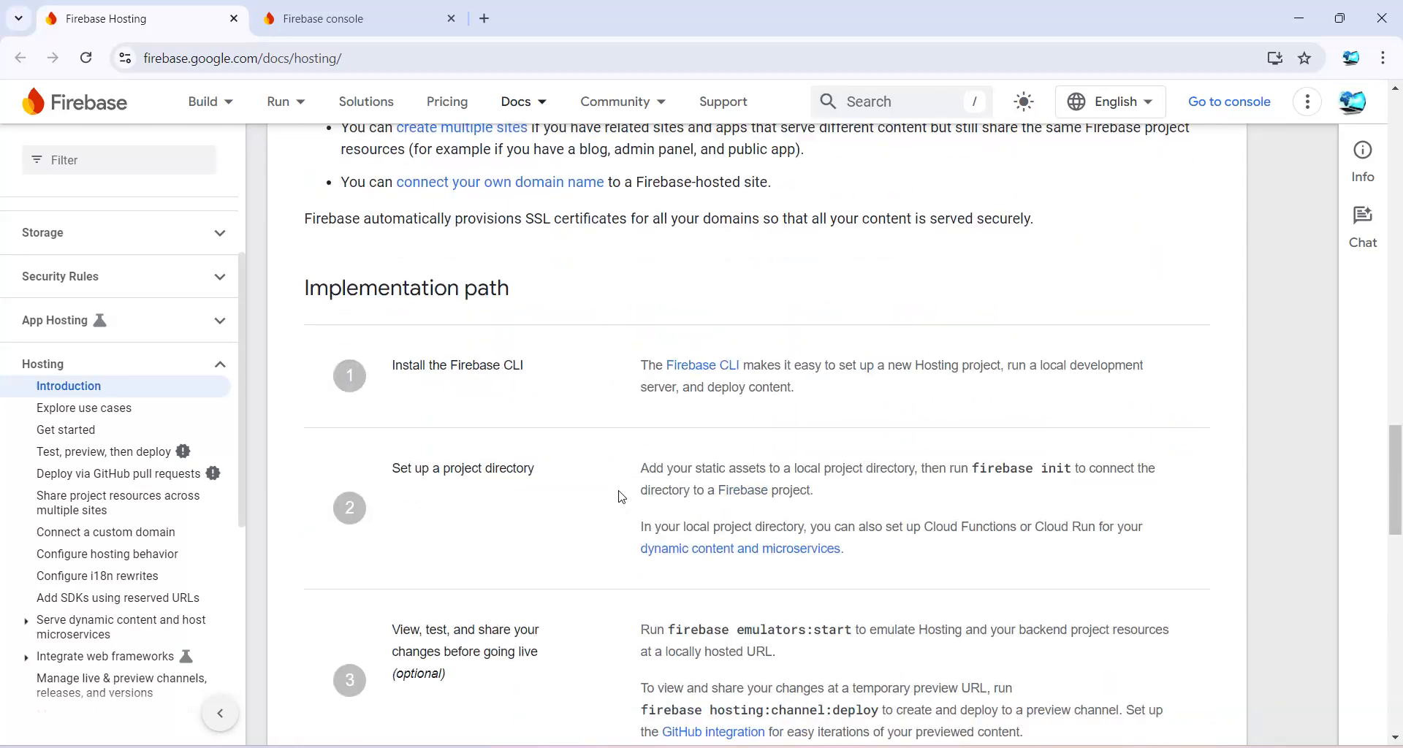
pyautogui.moveTo(393, 281); pyautogui.dragTo(535, 288)
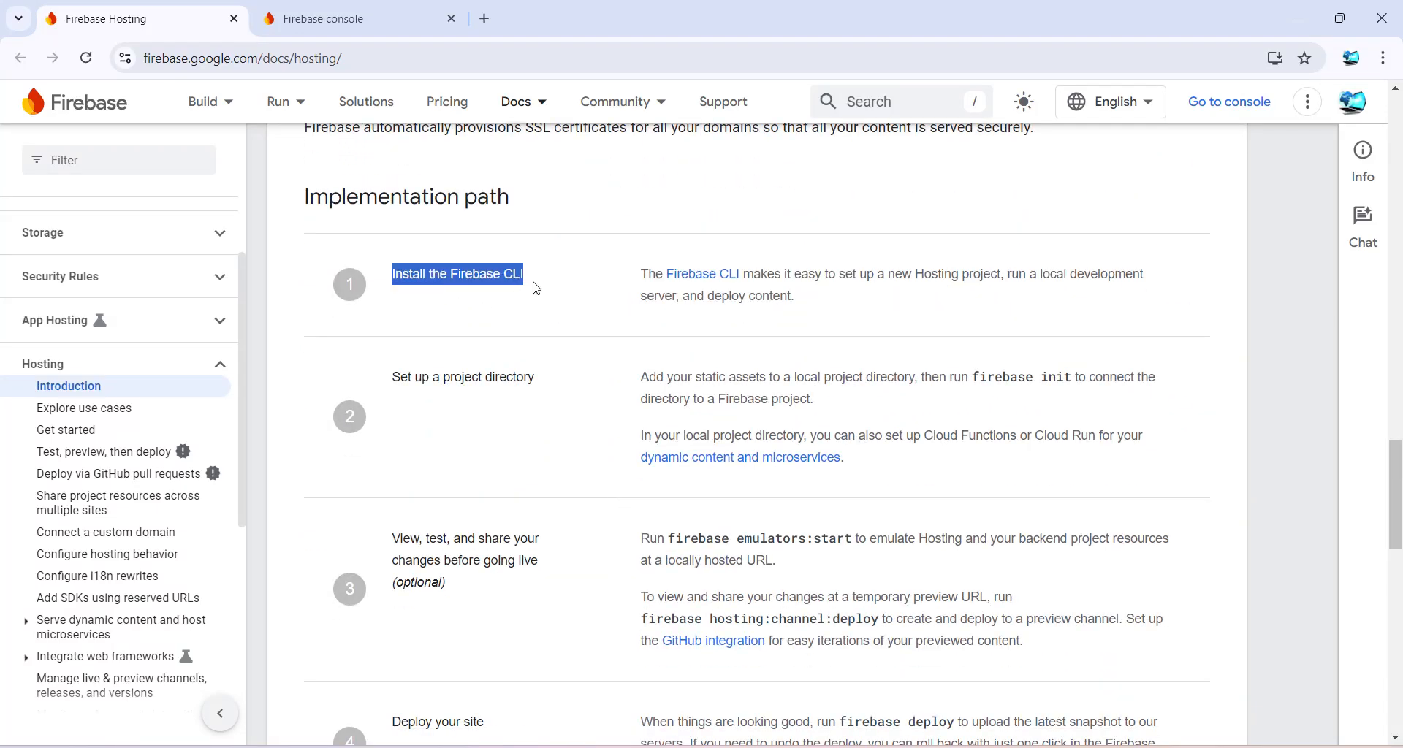
pyautogui.click(604, 27)
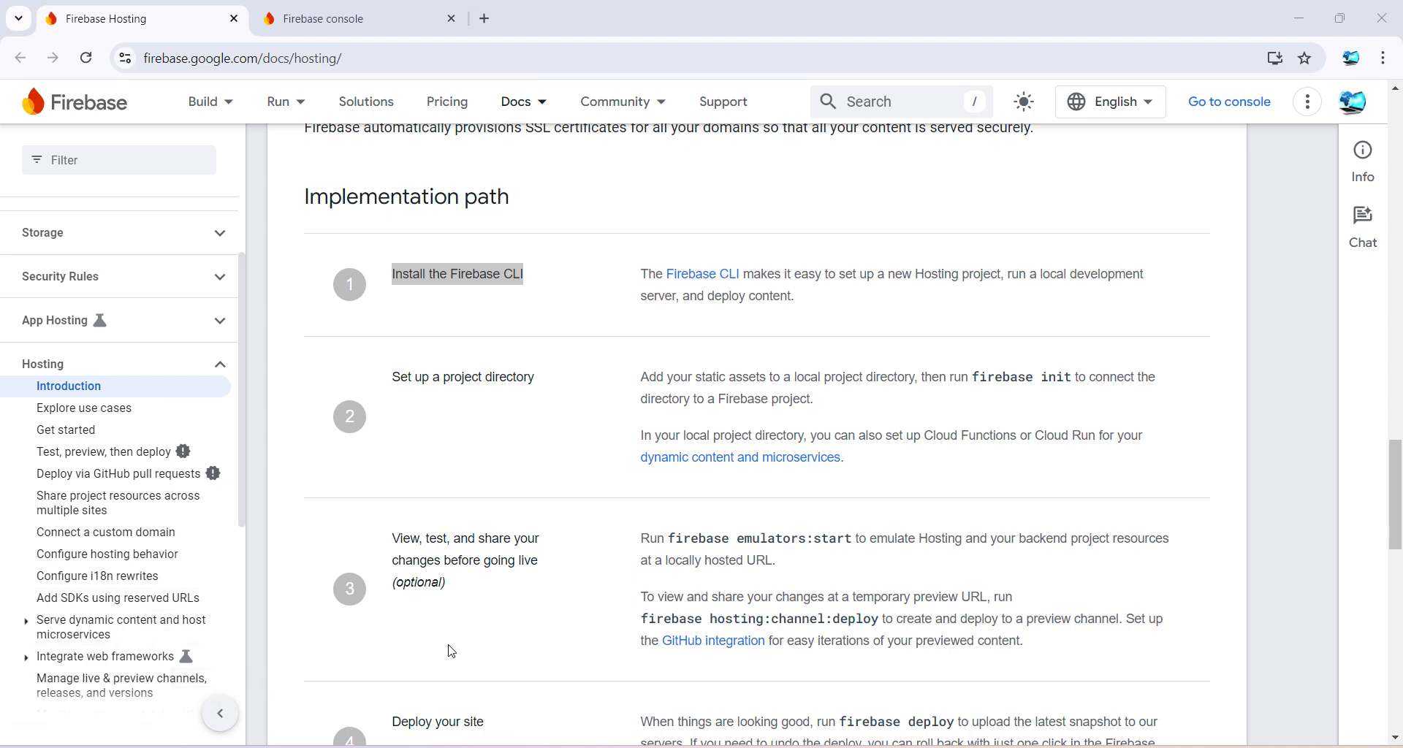
# Step: Look at the firebase_cli folder and review the project directory setup instructions in the Firebase Hosting documentation
pyautogui.moveTo(95, 731)
pyautogui.moveTo(208, 648)
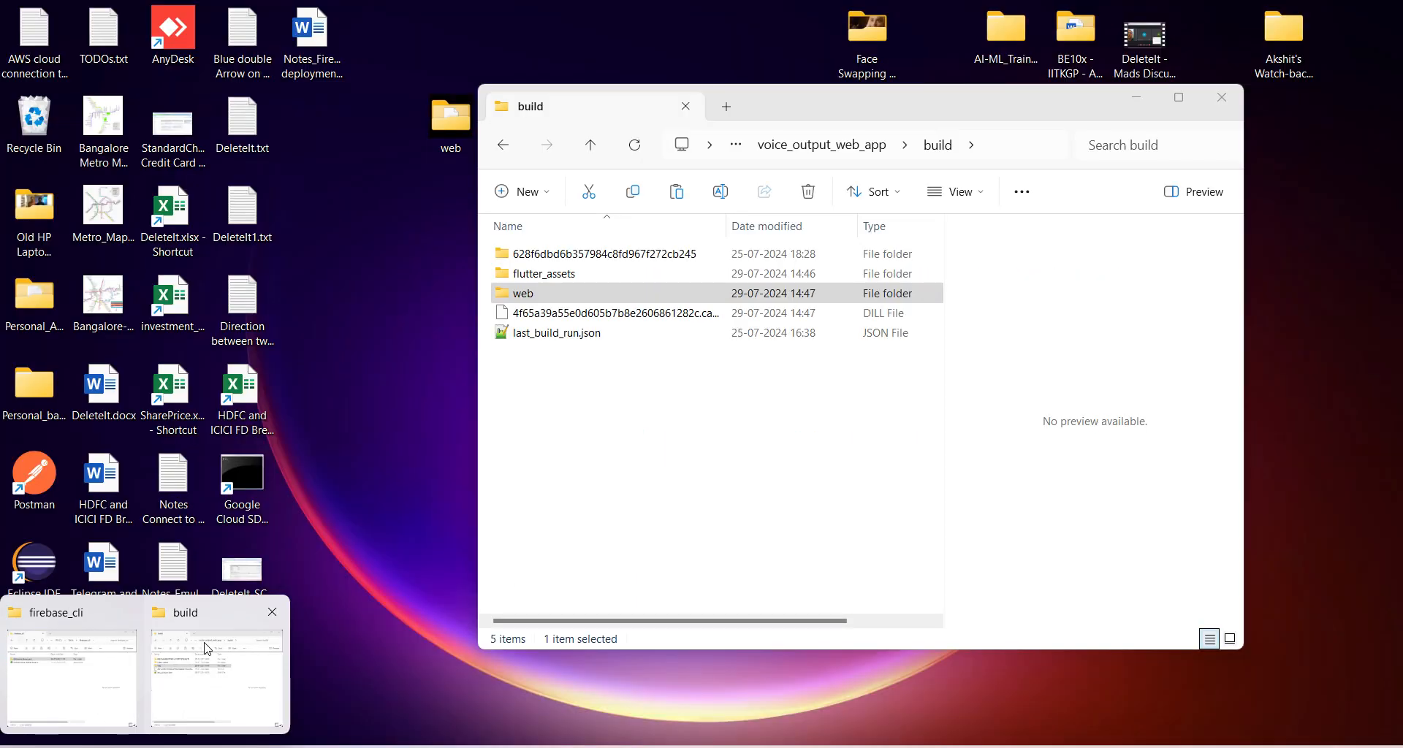
pyautogui.click(87, 658)
pyautogui.click(836, 292)
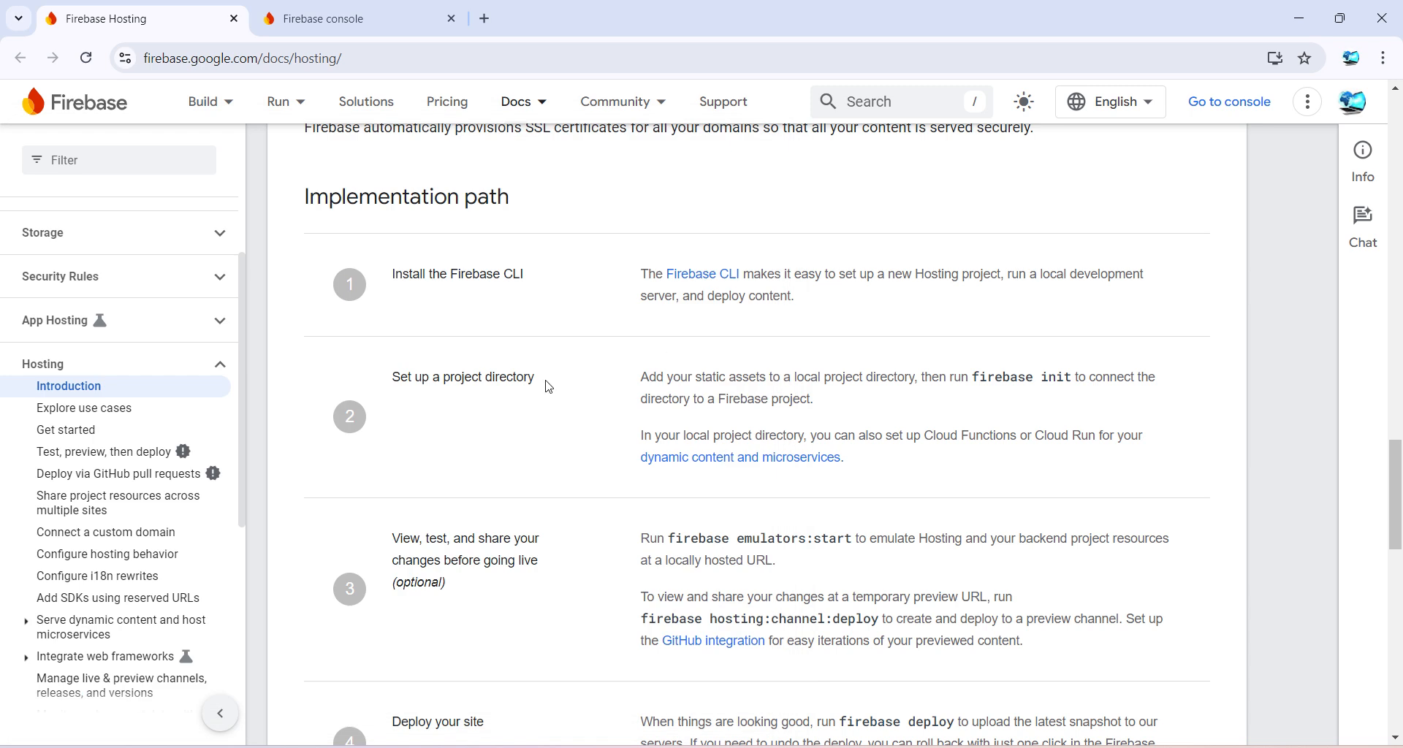
pyautogui.moveTo(389, 381); pyautogui.dragTo(1072, 422)
pyautogui.click(447, 520)
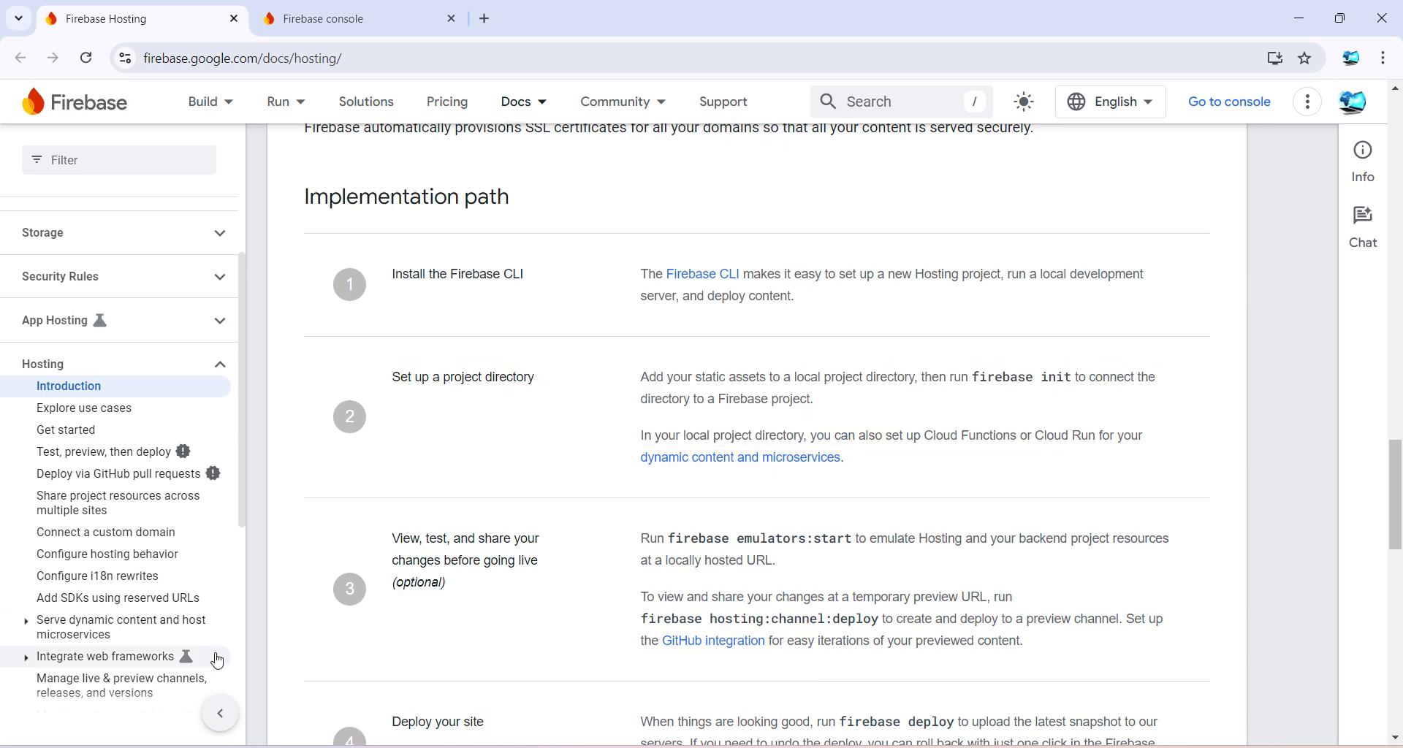
# Step: Open a command prompt in C:\Tools\firebase_cli over the documentation and run firebase-tools-instant-win.exe
pyautogui.click(110, 747)
pyautogui.moveTo(777, 117); pyautogui.dragTo(1039, 126)
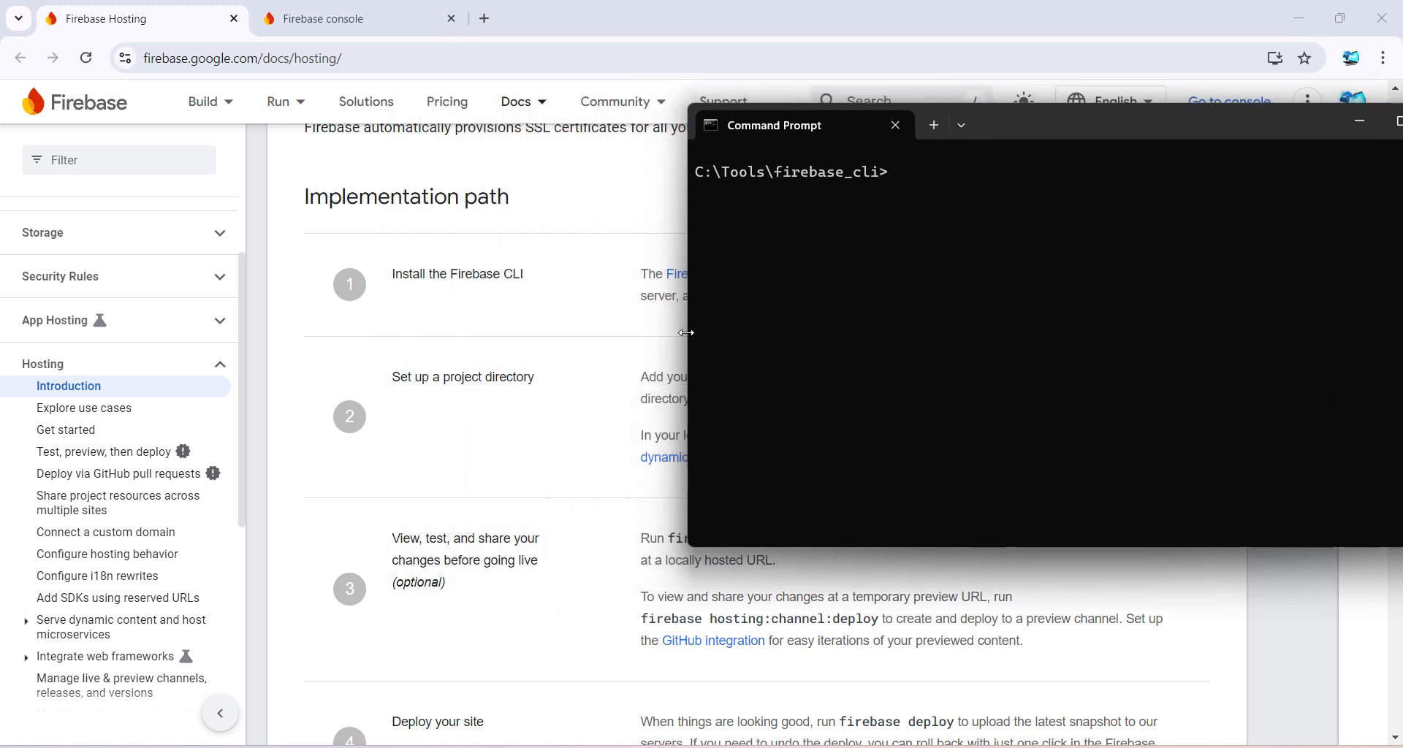
pyautogui.moveTo(691, 331); pyautogui.dragTo(882, 333)
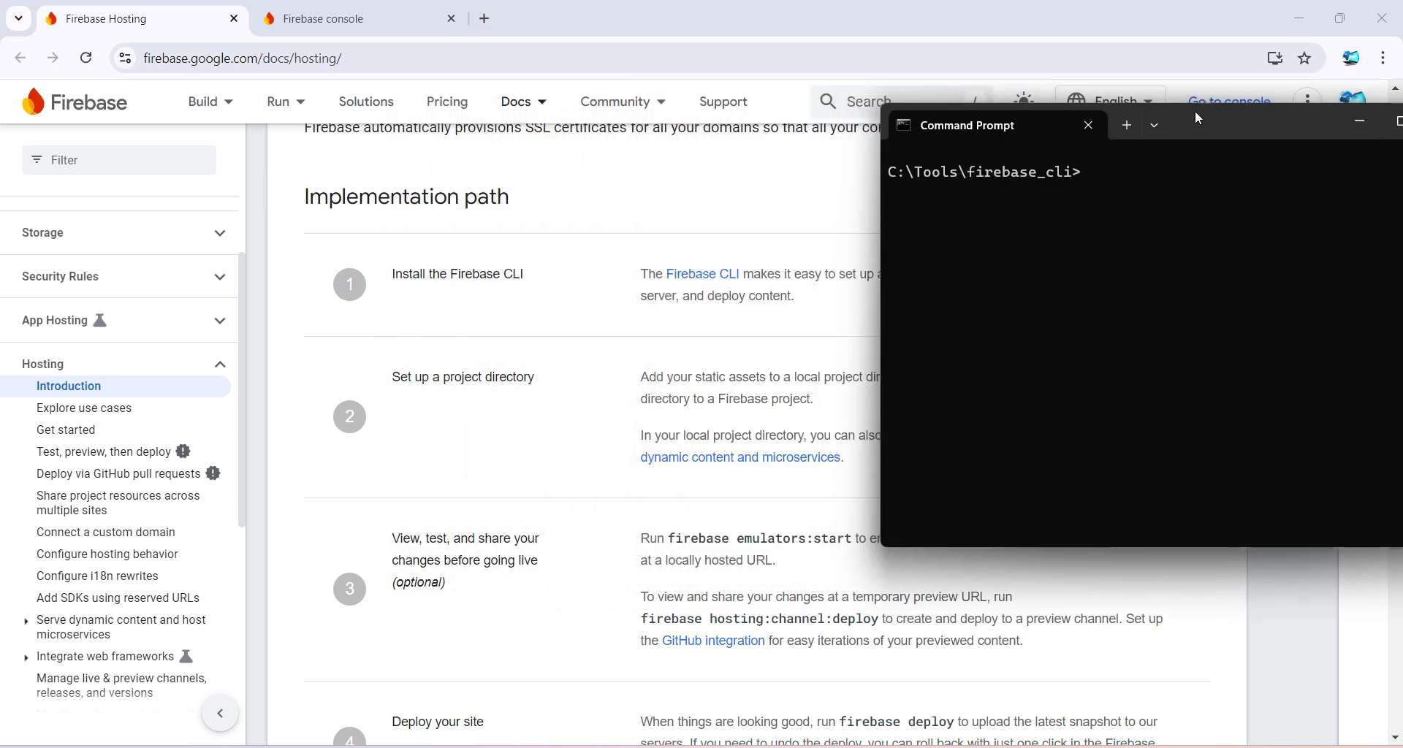
pyautogui.moveTo(1193, 107); pyautogui.dragTo(1143, 194)
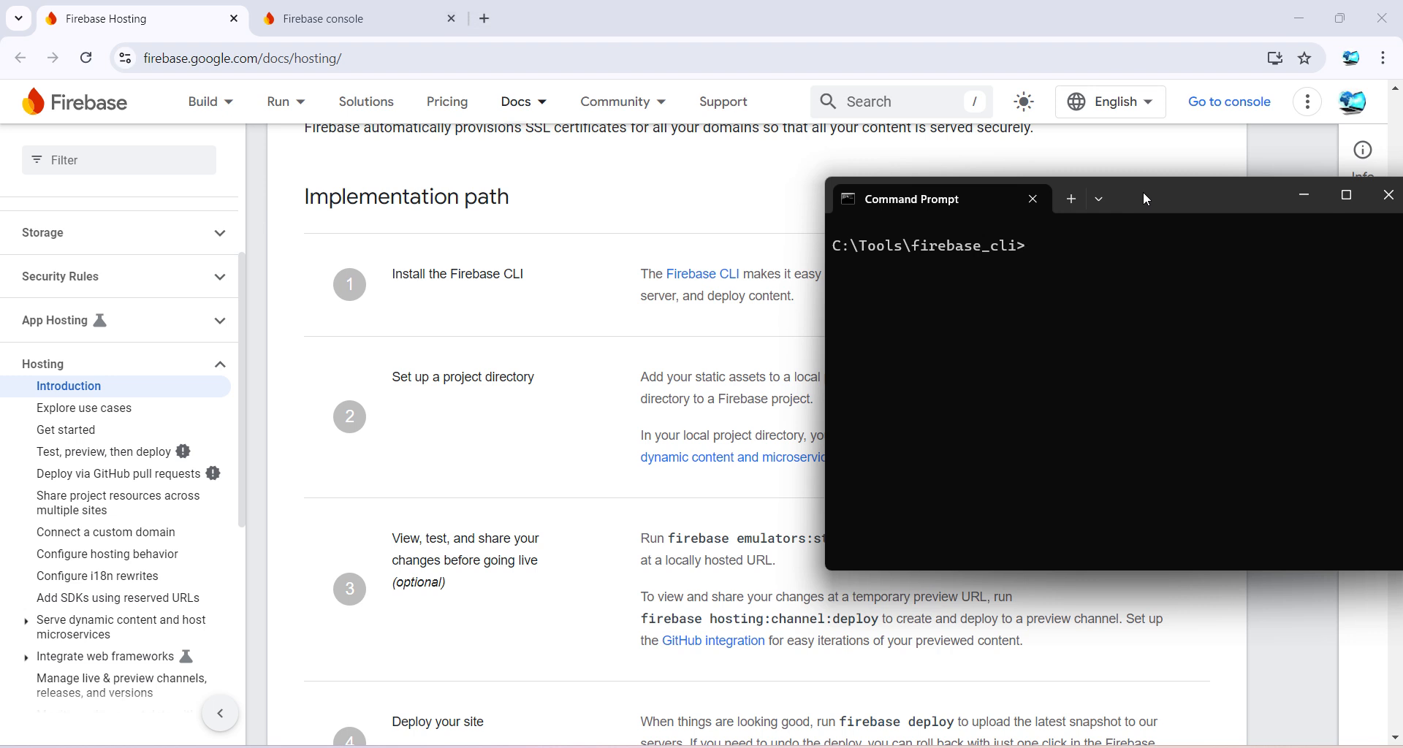
pyautogui.write('fir')
pyautogui.press('Tab')
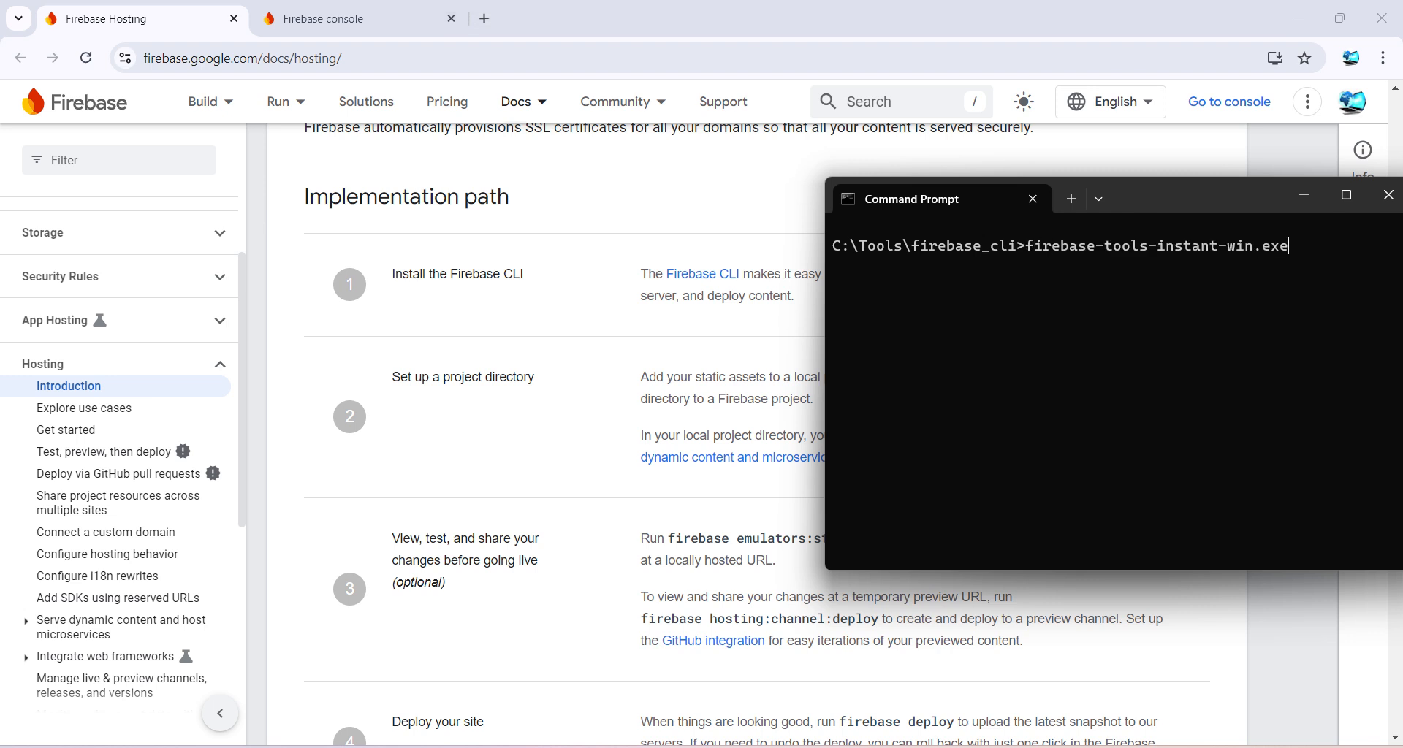
pyautogui.press('Return')
pyautogui.moveTo(1151, 205); pyautogui.dragTo(1035, 247)
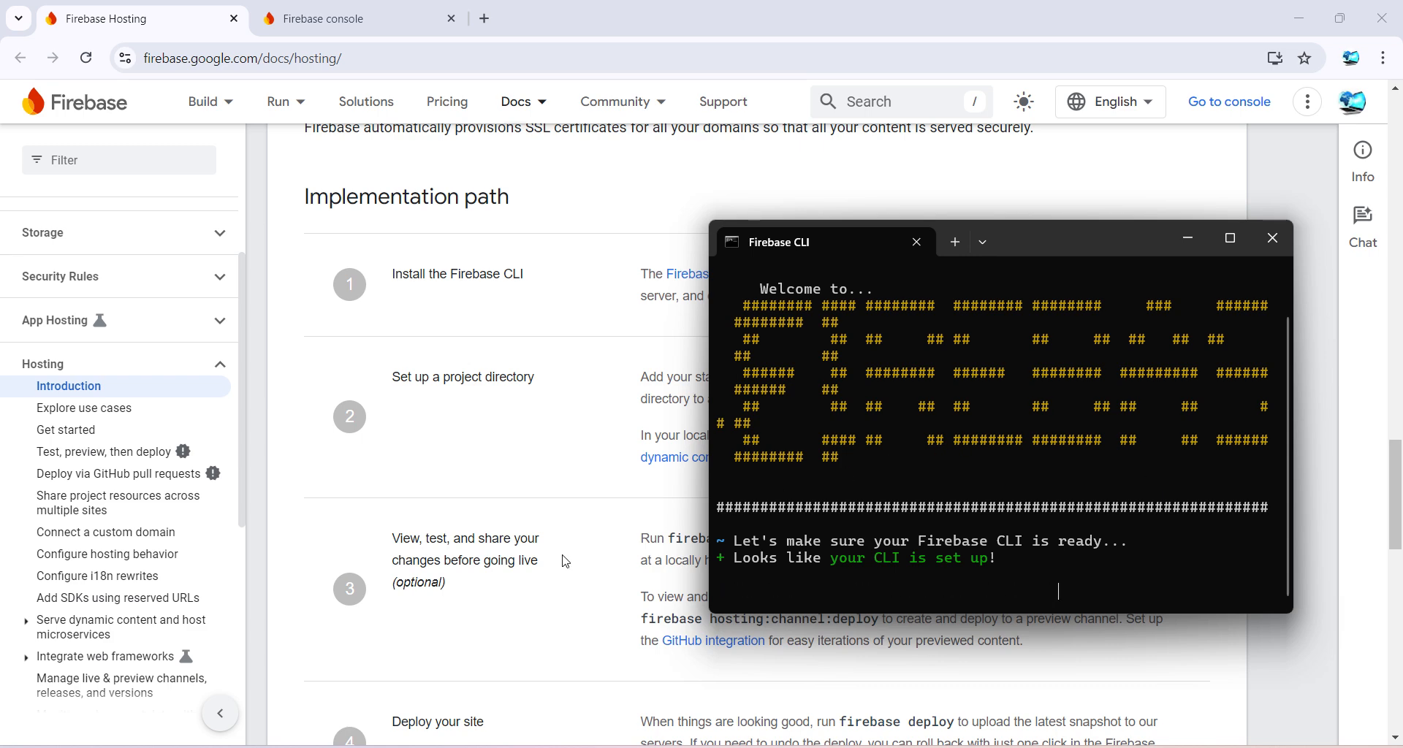
# Step: Examine the documentation's project directory step and its firebase init command while the Firebase CLI loads
pyautogui.click(613, 585)
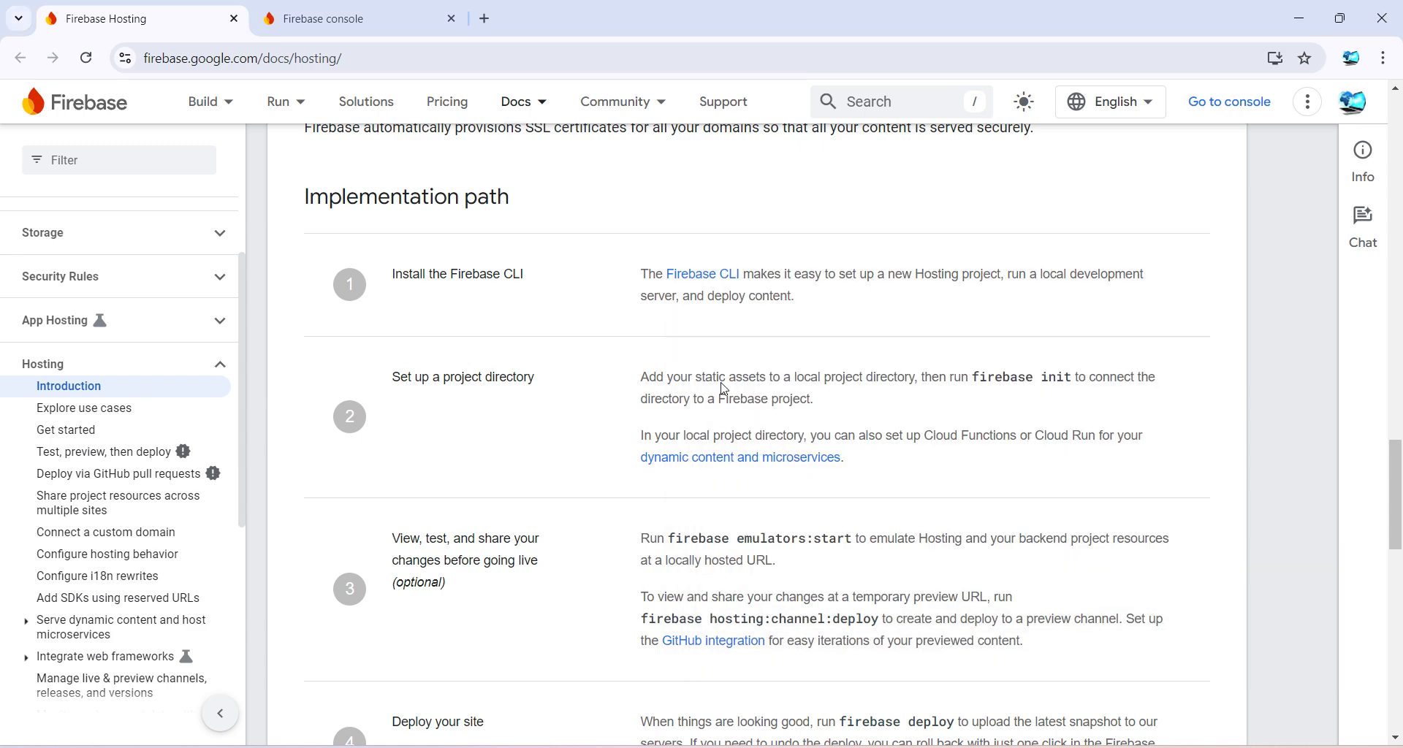
pyautogui.scroll(-2, 893, 384)
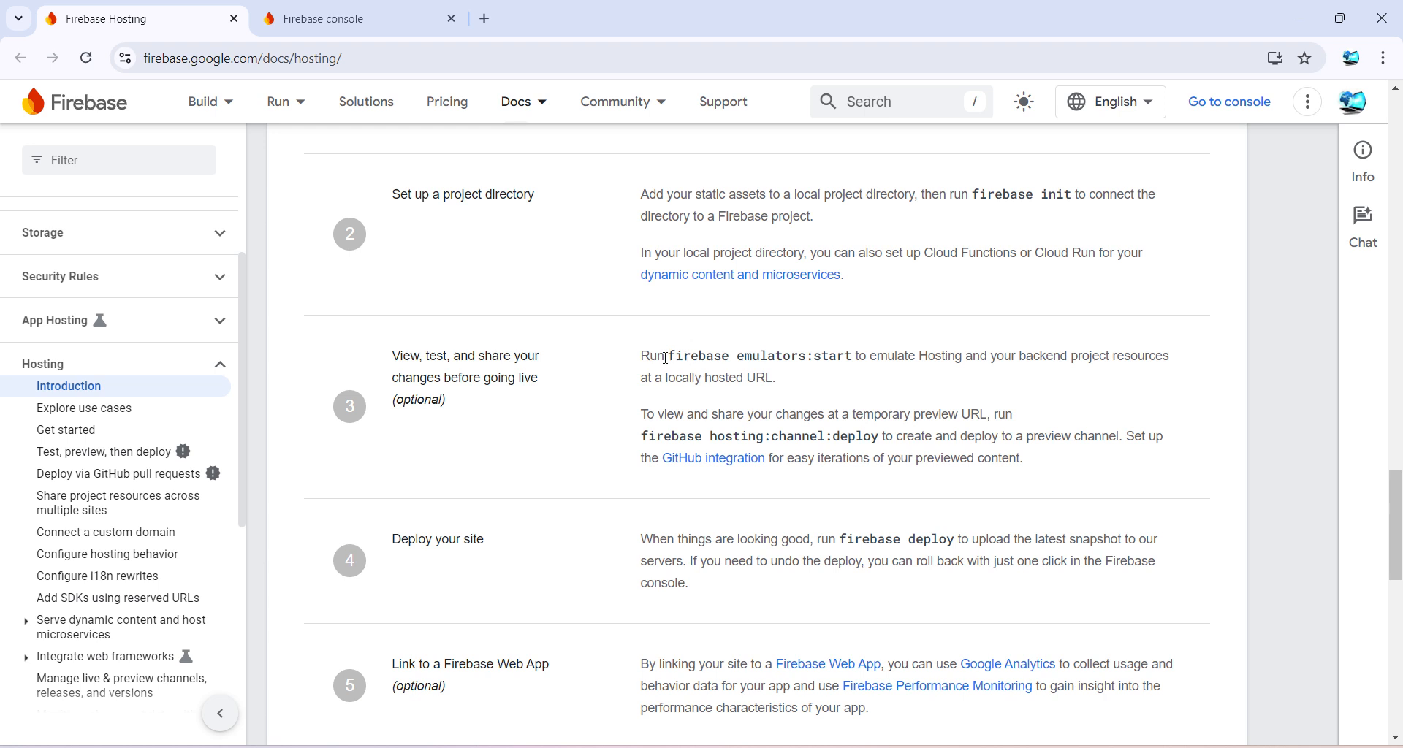
pyautogui.moveTo(392, 194); pyautogui.dragTo(519, 197)
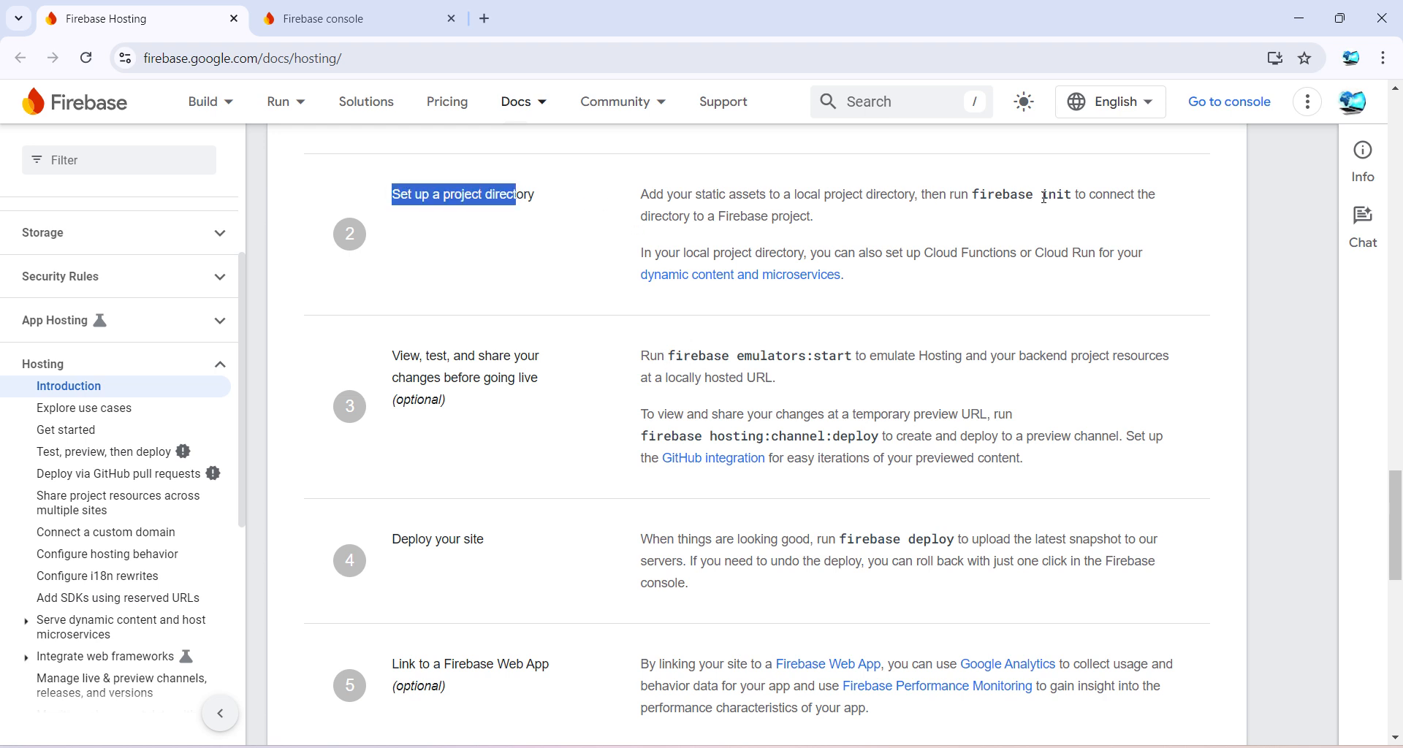
pyautogui.moveTo(974, 193); pyautogui.dragTo(1071, 196)
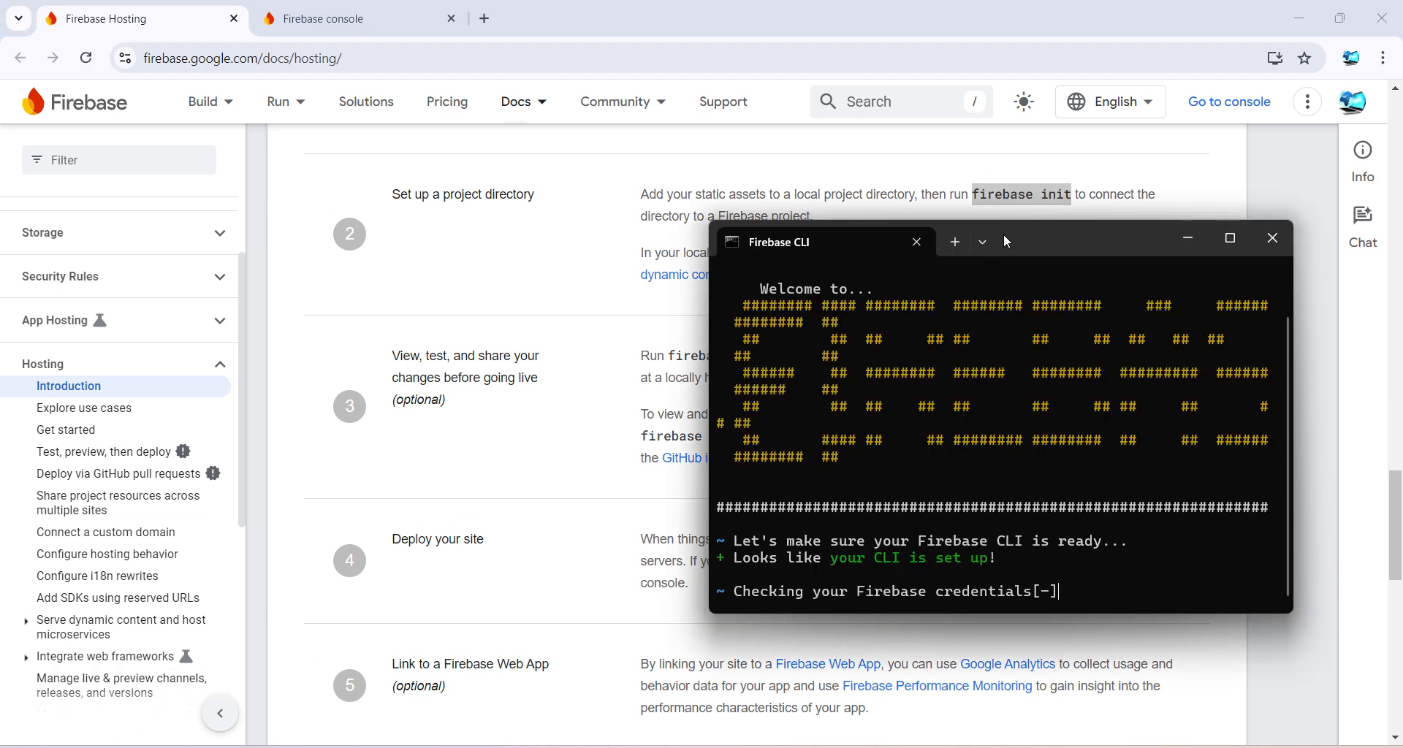
pyautogui.moveTo(1003, 233); pyautogui.dragTo(1089, 135)
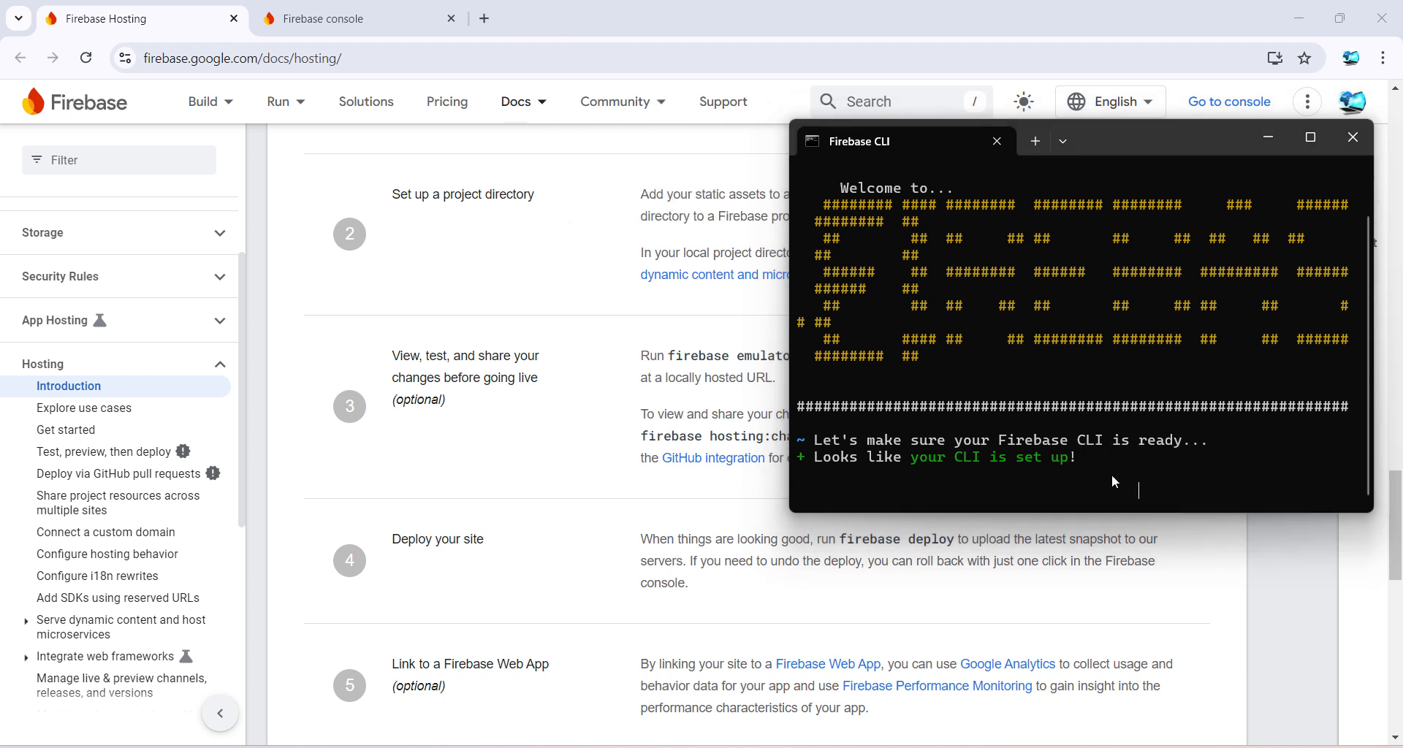
pyautogui.click(480, 300)
pyautogui.scroll(3, 525, 366)
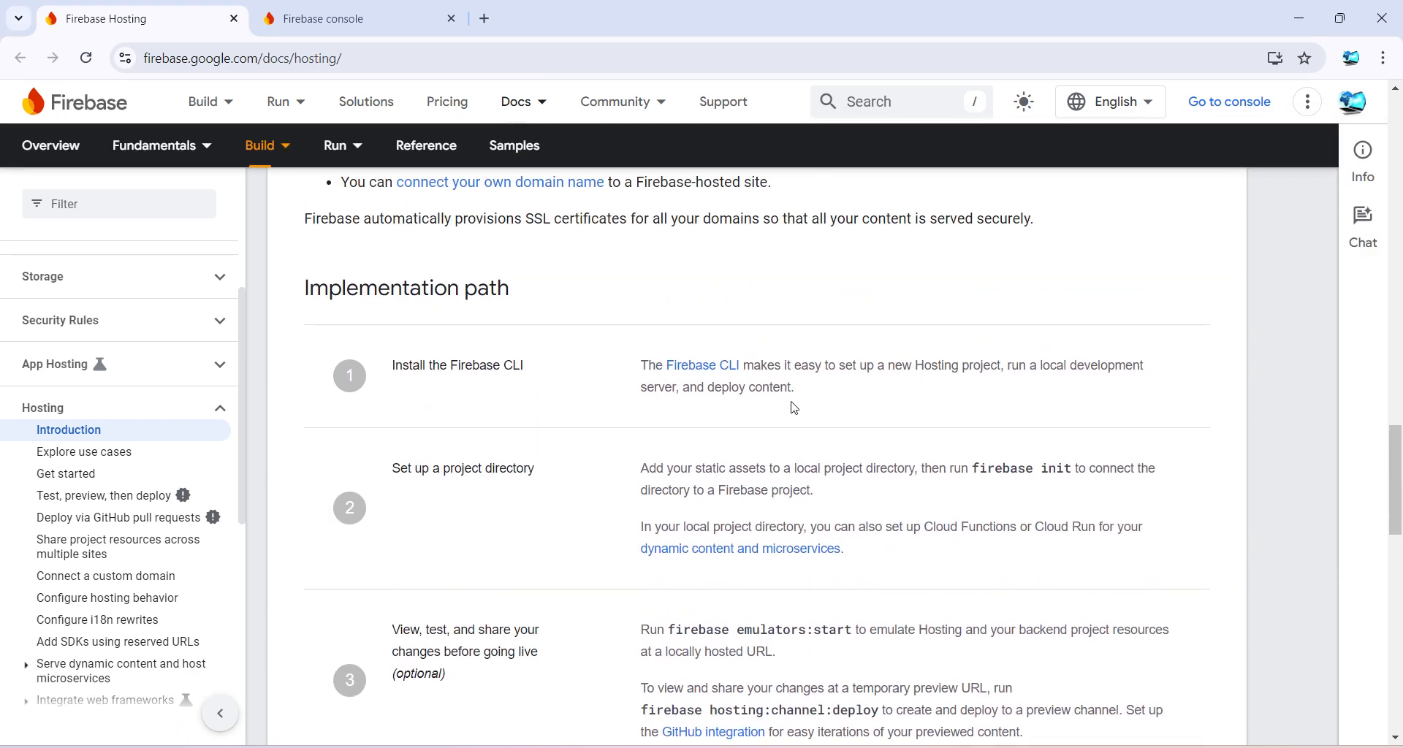
pyautogui.scroll(-1, 793, 402)
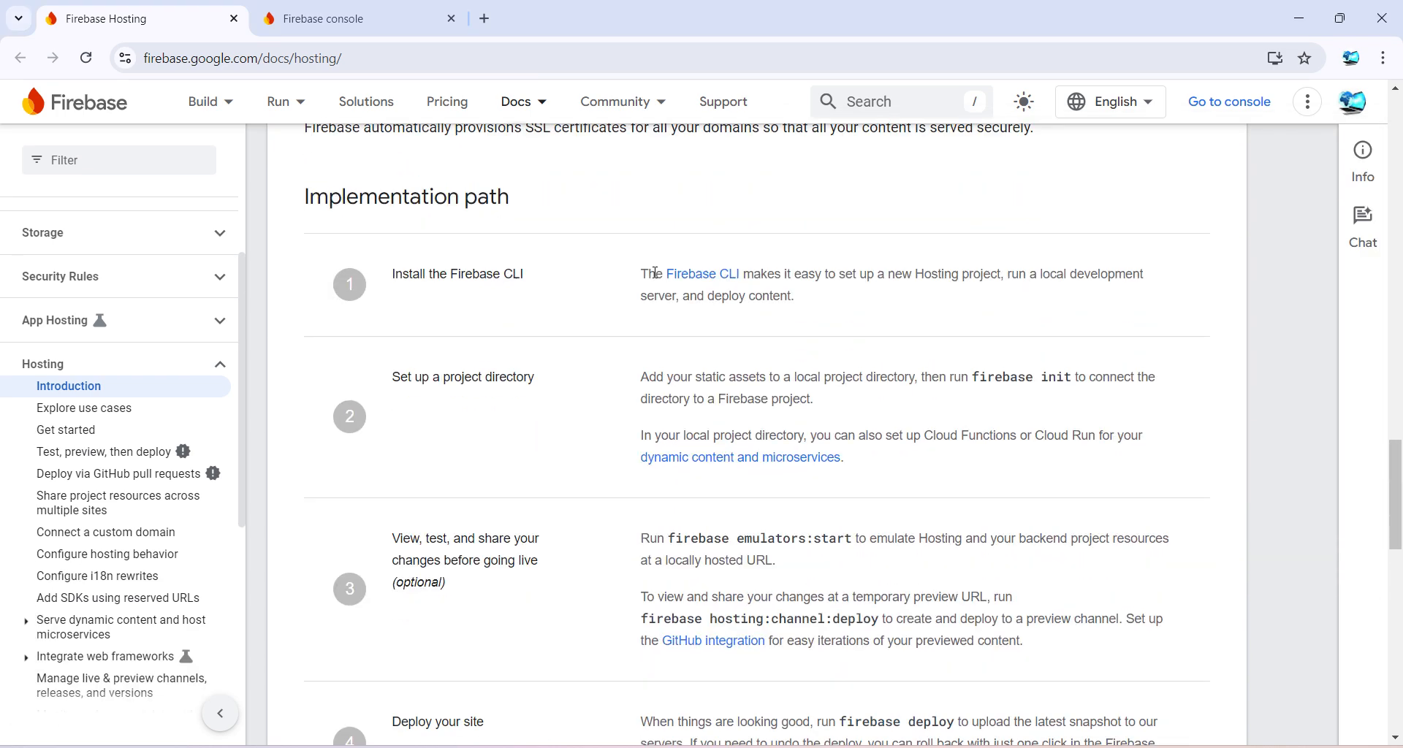
# Step: Switch to the Firebase CLI window and check its startup output, including the logged-in account
pyautogui.hotkey('alt', 'Tab')
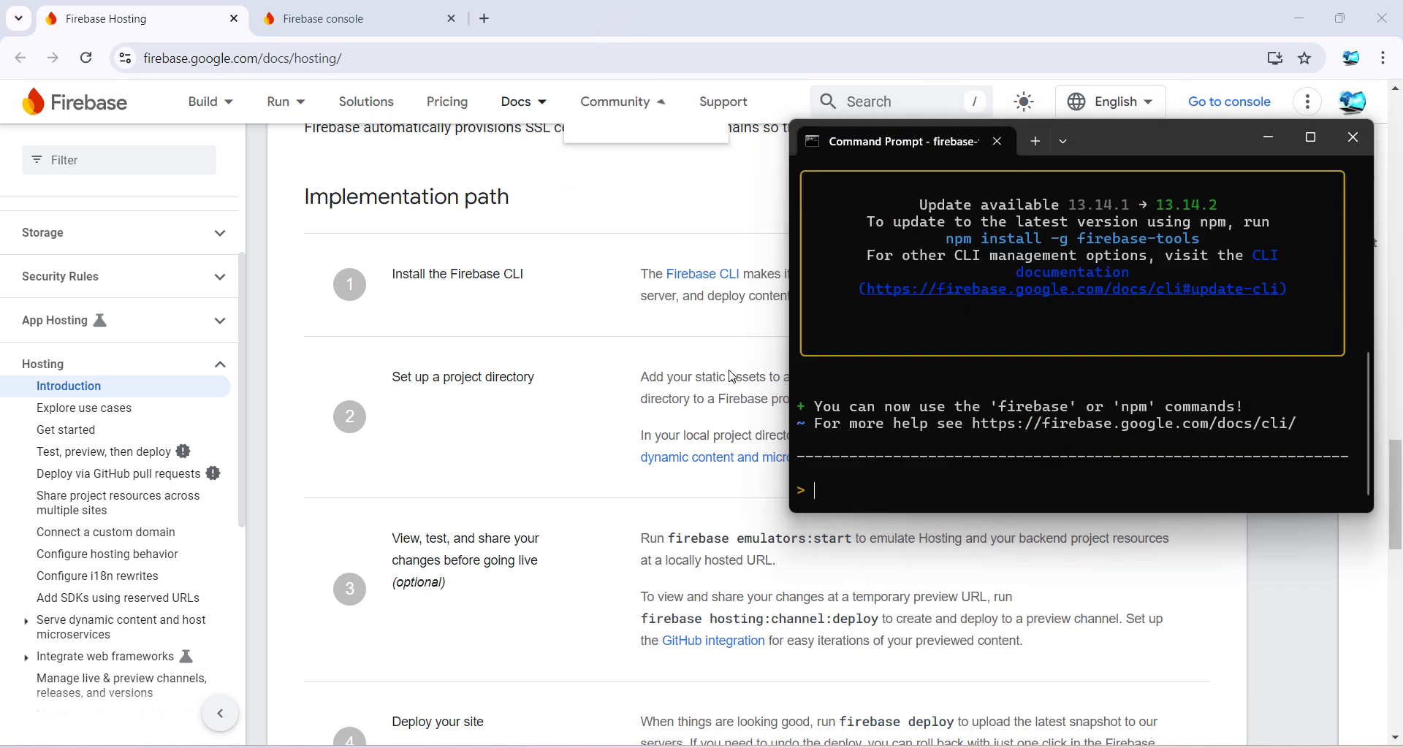
pyautogui.scroll(2, 861, 419)
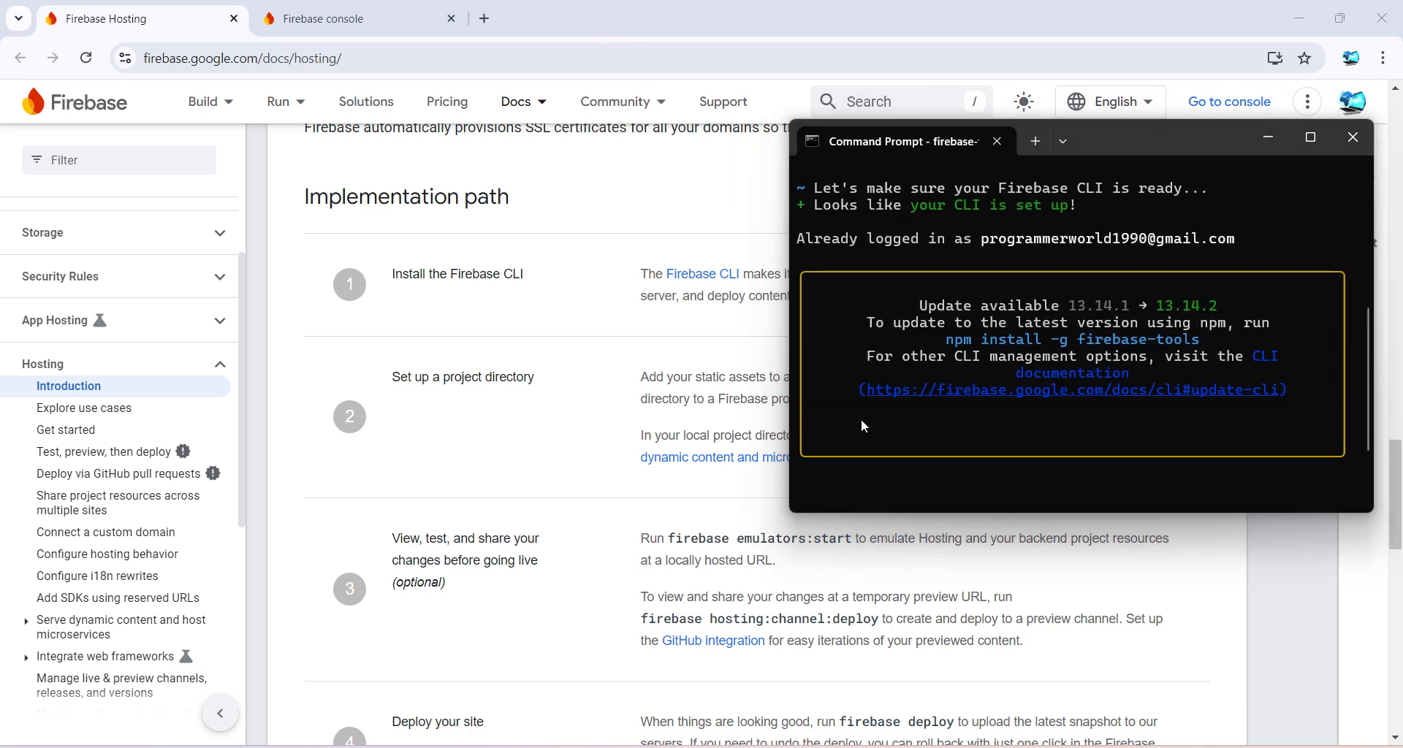
pyautogui.moveTo(821, 237); pyautogui.dragTo(1235, 239)
pyautogui.click(1178, 239)
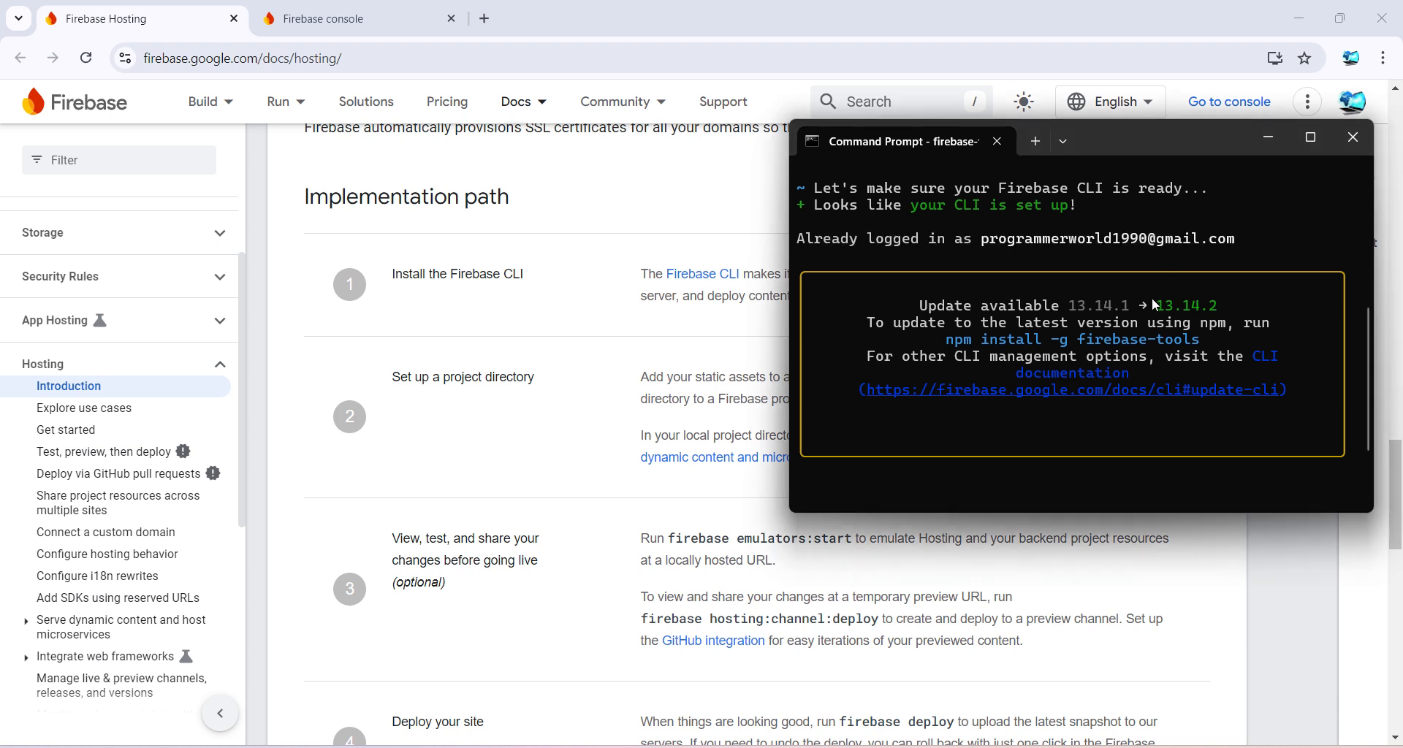
pyautogui.scroll(-2, 1153, 301)
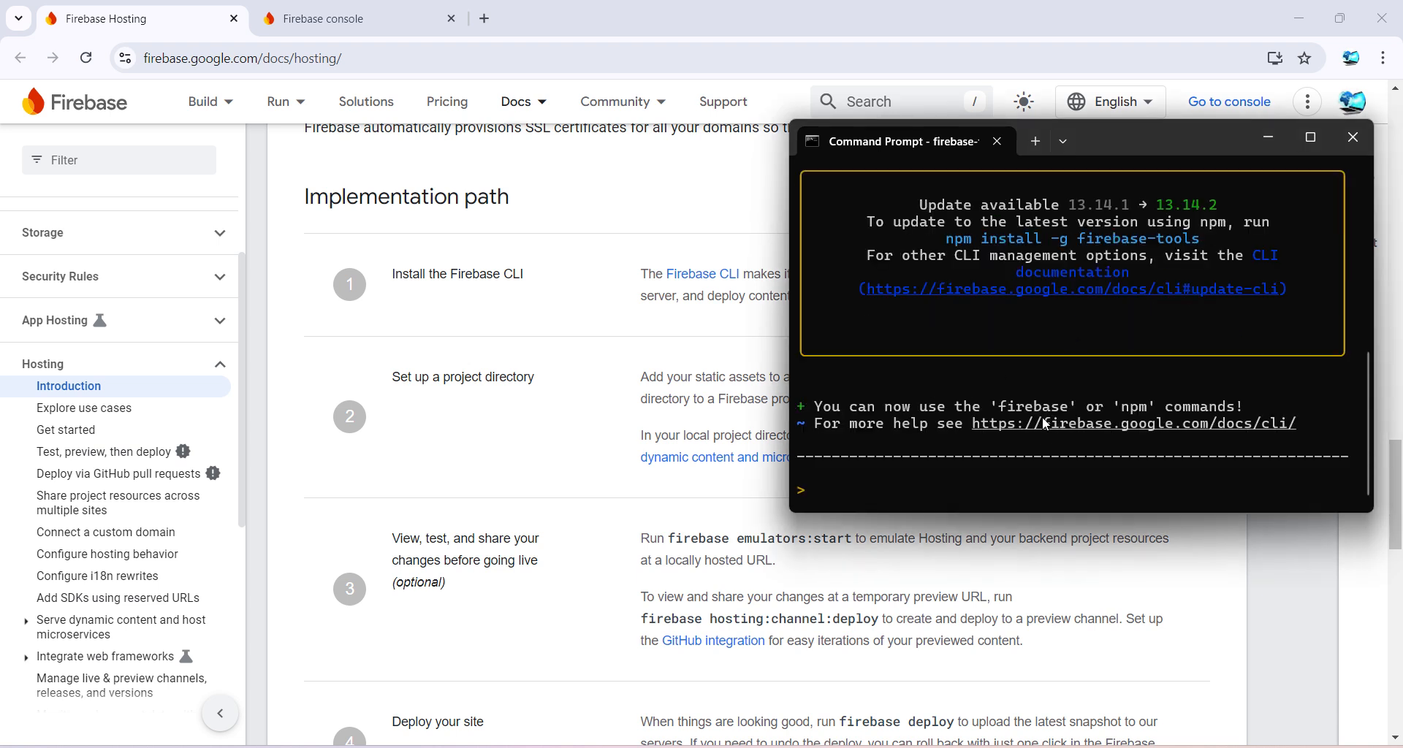
pyautogui.write('firebase init')
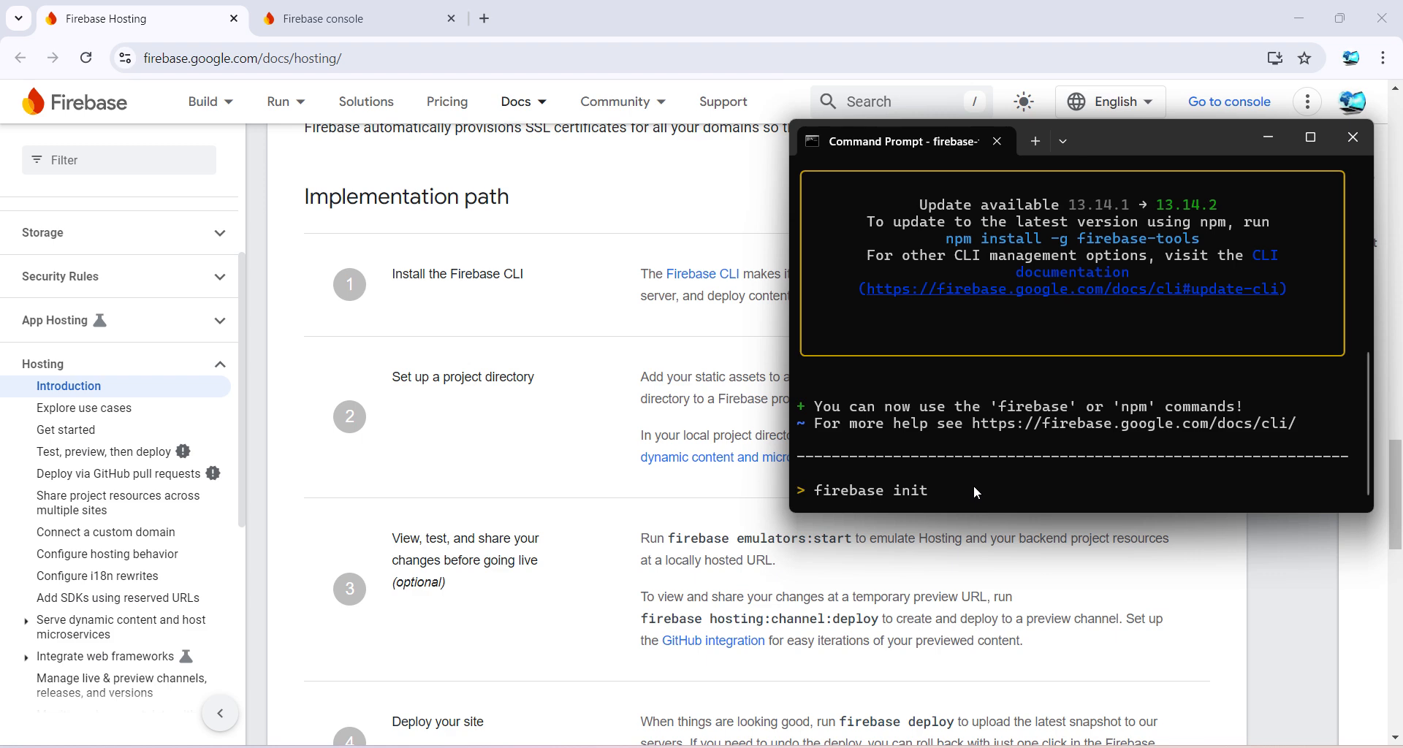
pyautogui.moveTo(1118, 140); pyautogui.dragTo(310, 173)
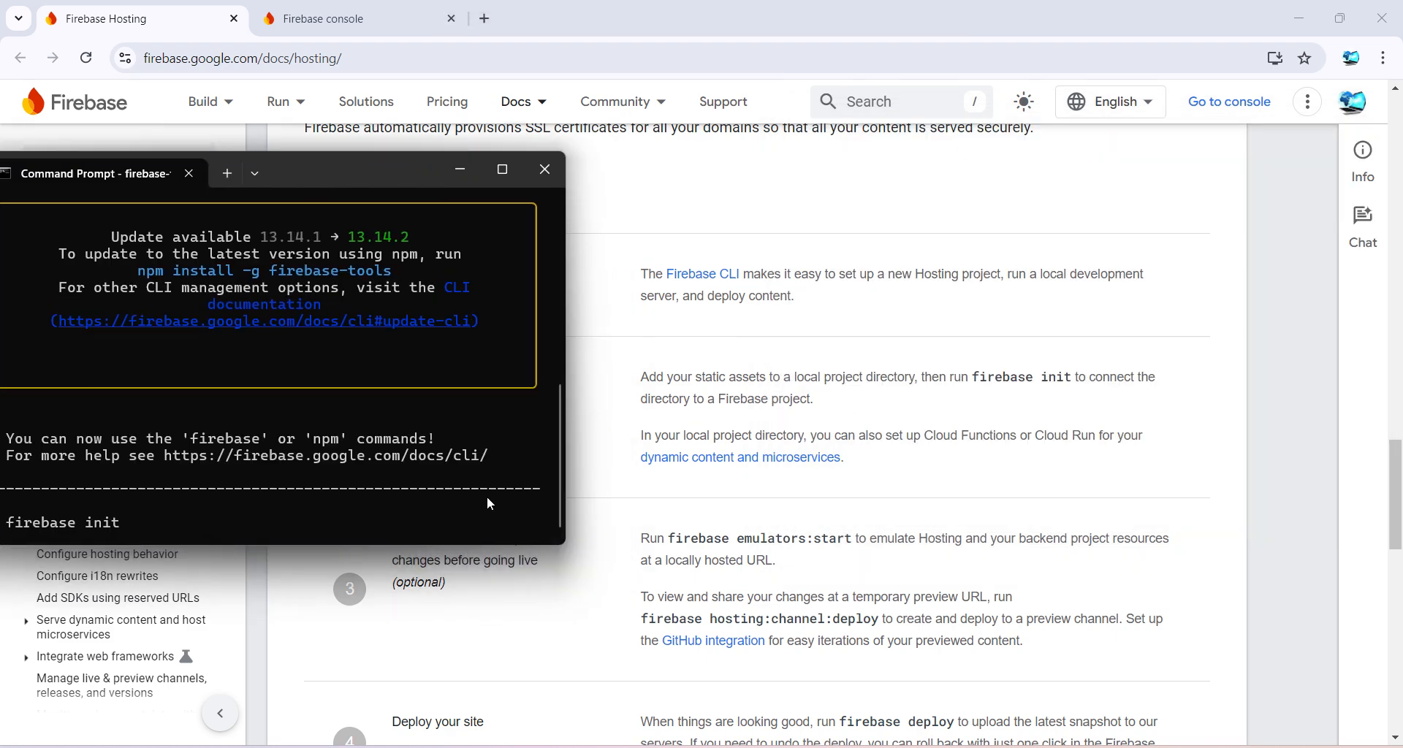
pyautogui.press('Return')
pyautogui.moveTo(372, 177); pyautogui.dragTo(440, 174)
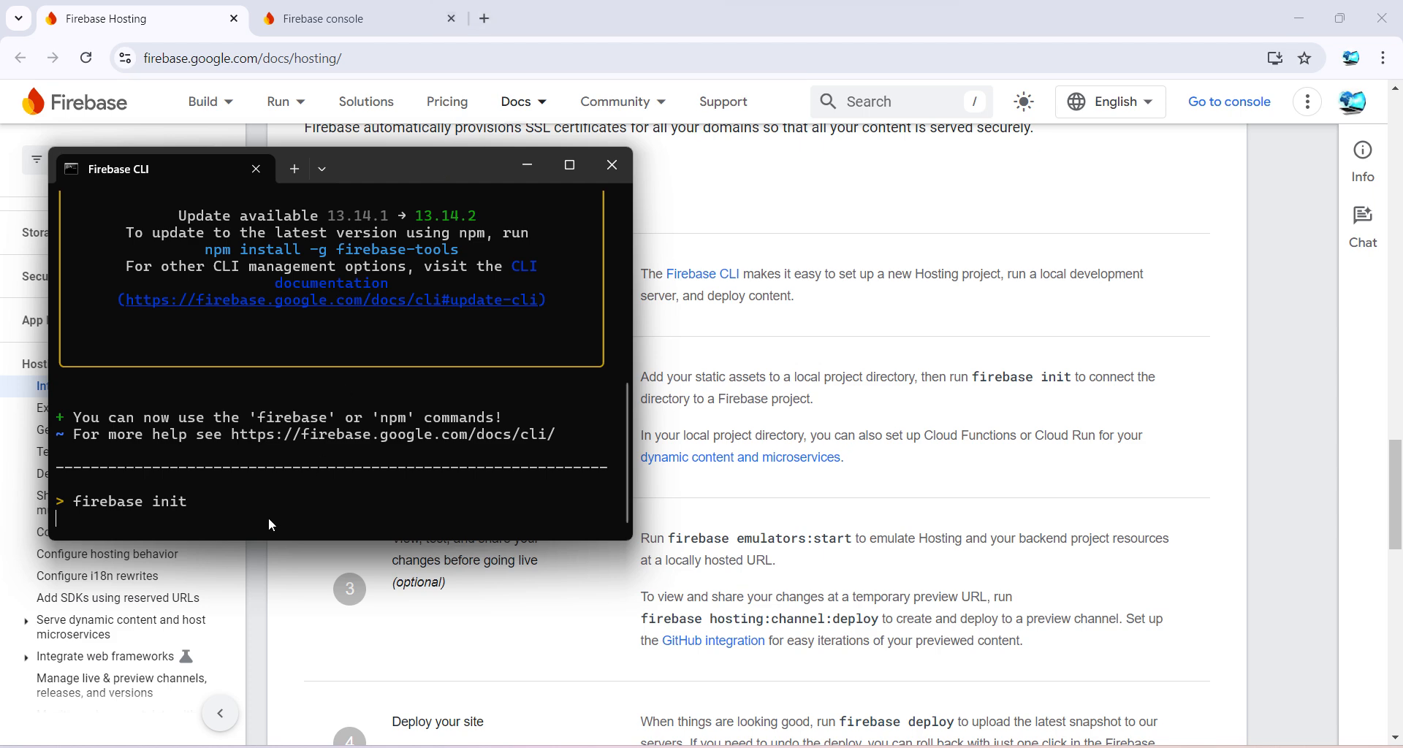
pyautogui.moveTo(147, 746)
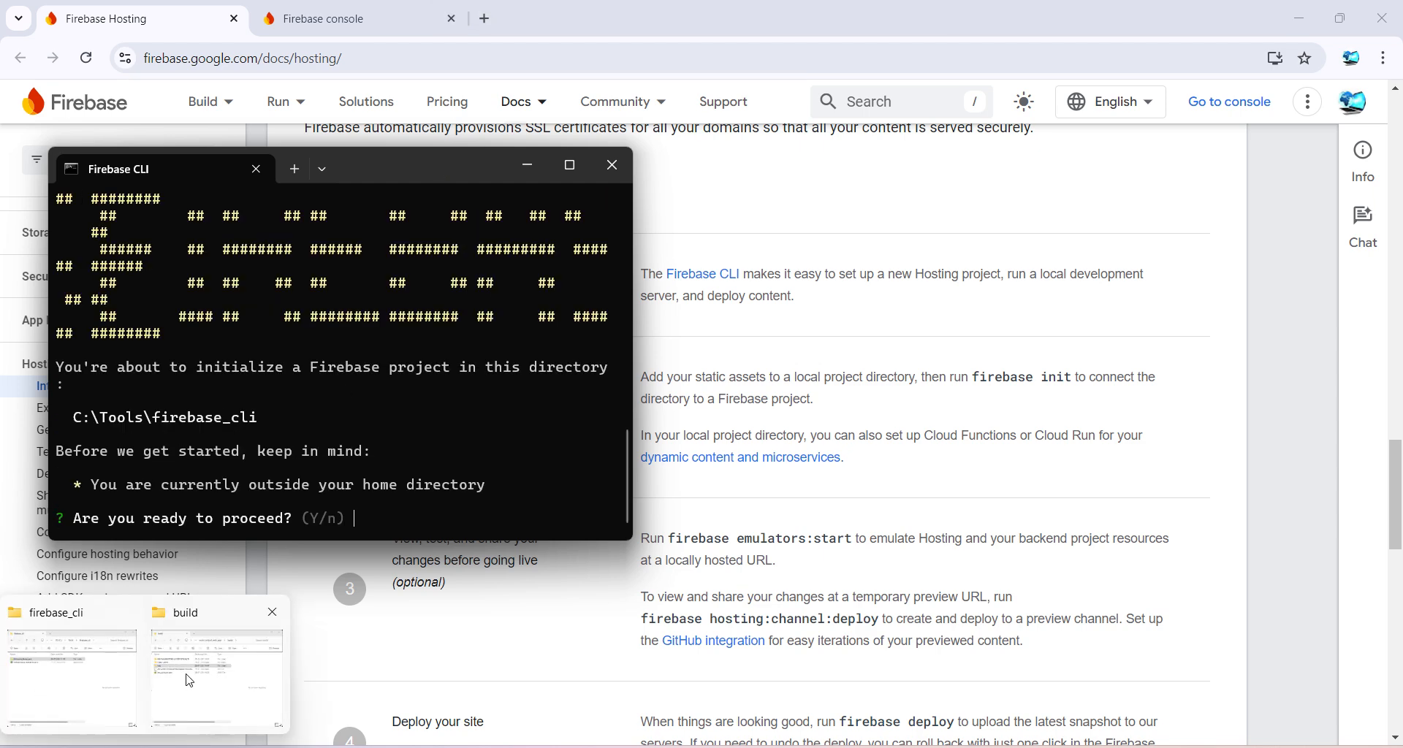
pyautogui.click(72, 681)
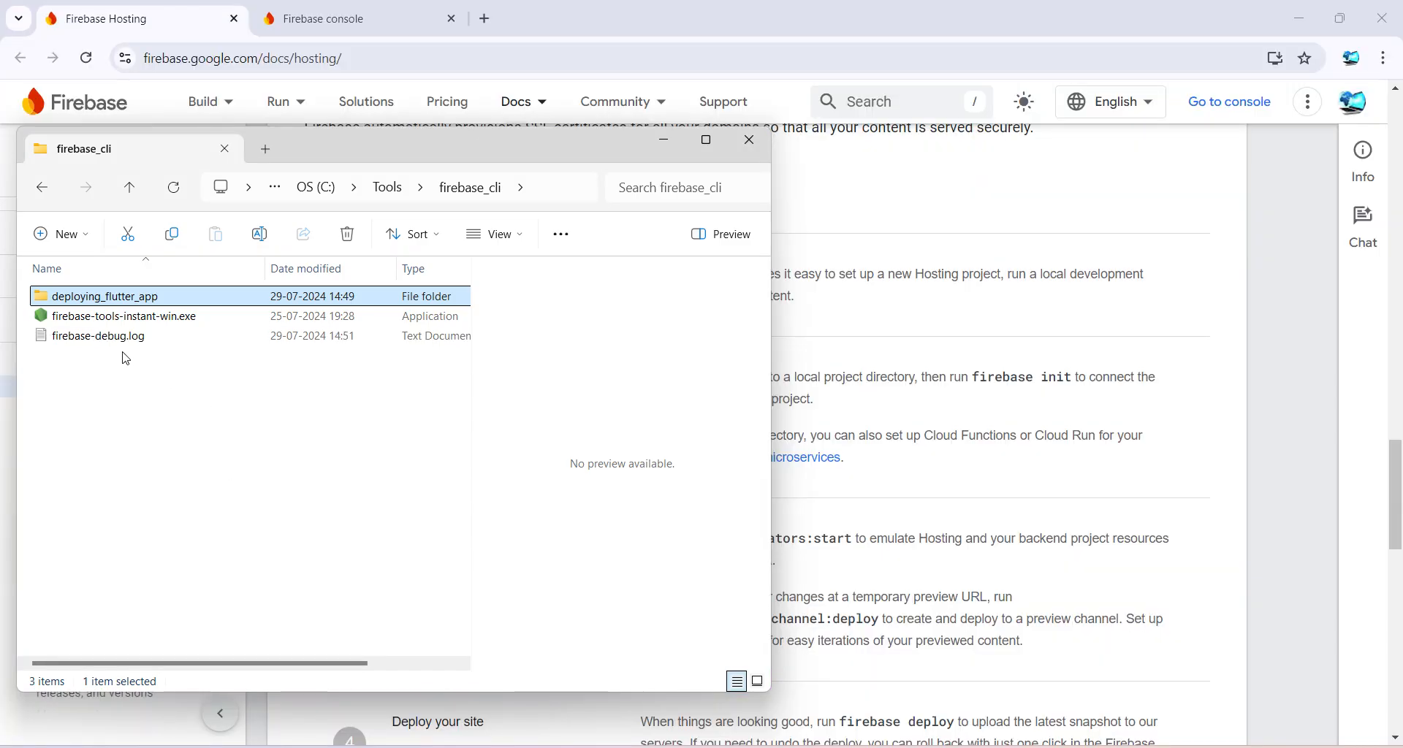
pyautogui.moveTo(351, 146); pyautogui.dragTo(867, 148)
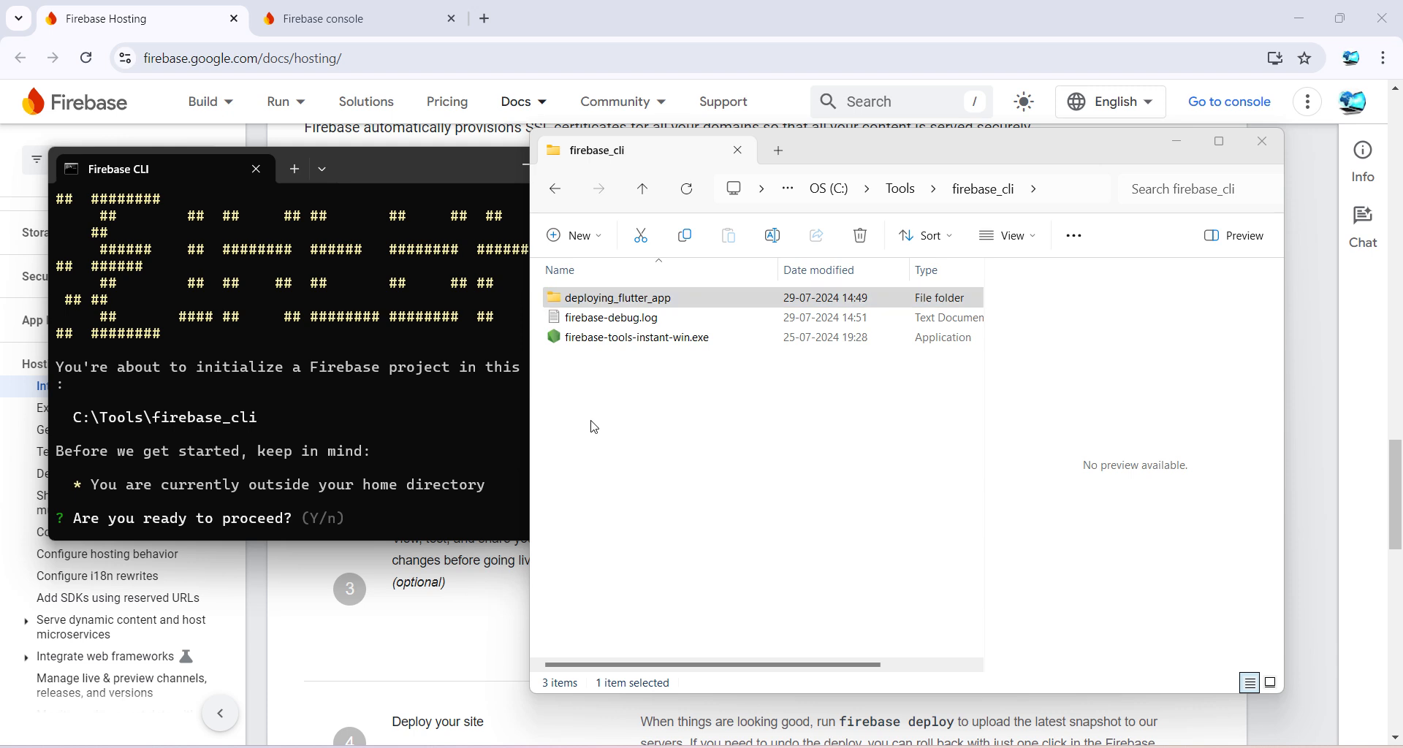
pyautogui.click(622, 299)
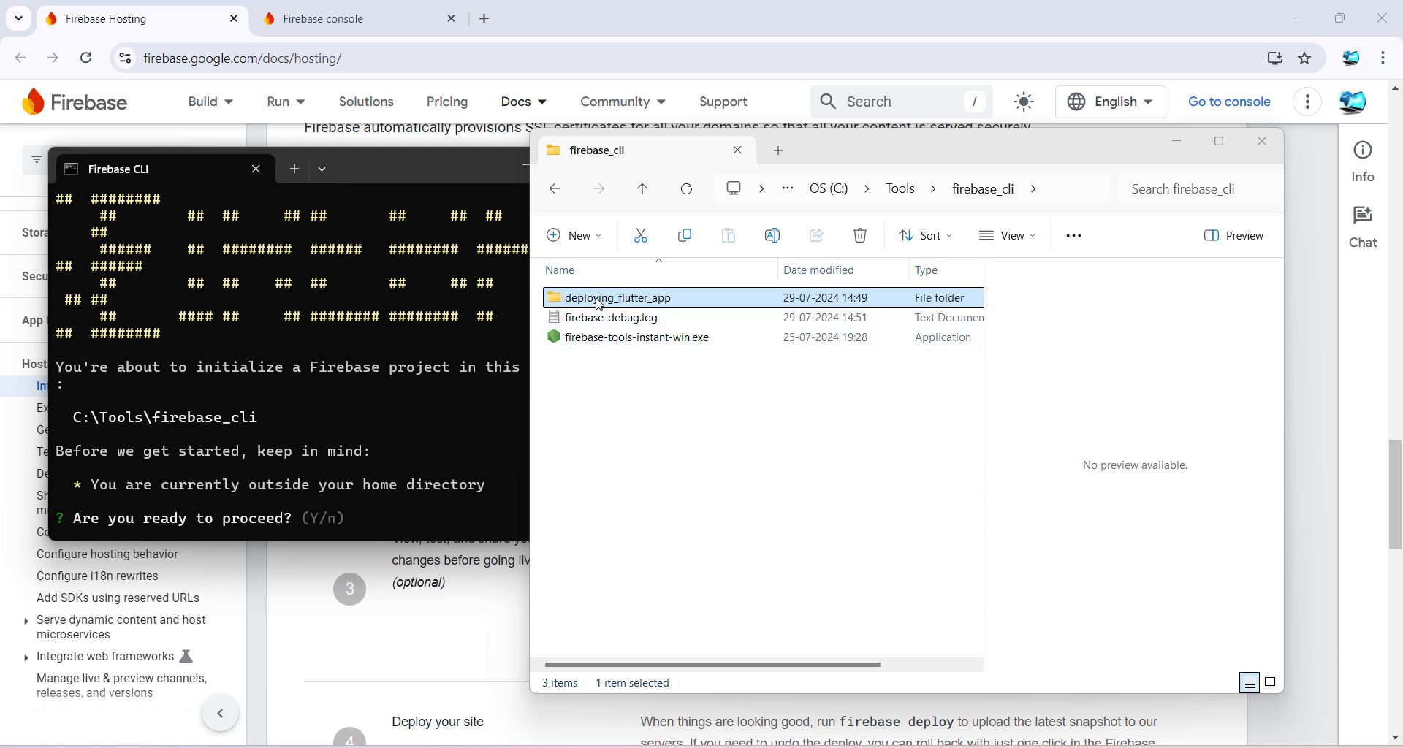
pyautogui.click(340, 449)
pyautogui.write('n')
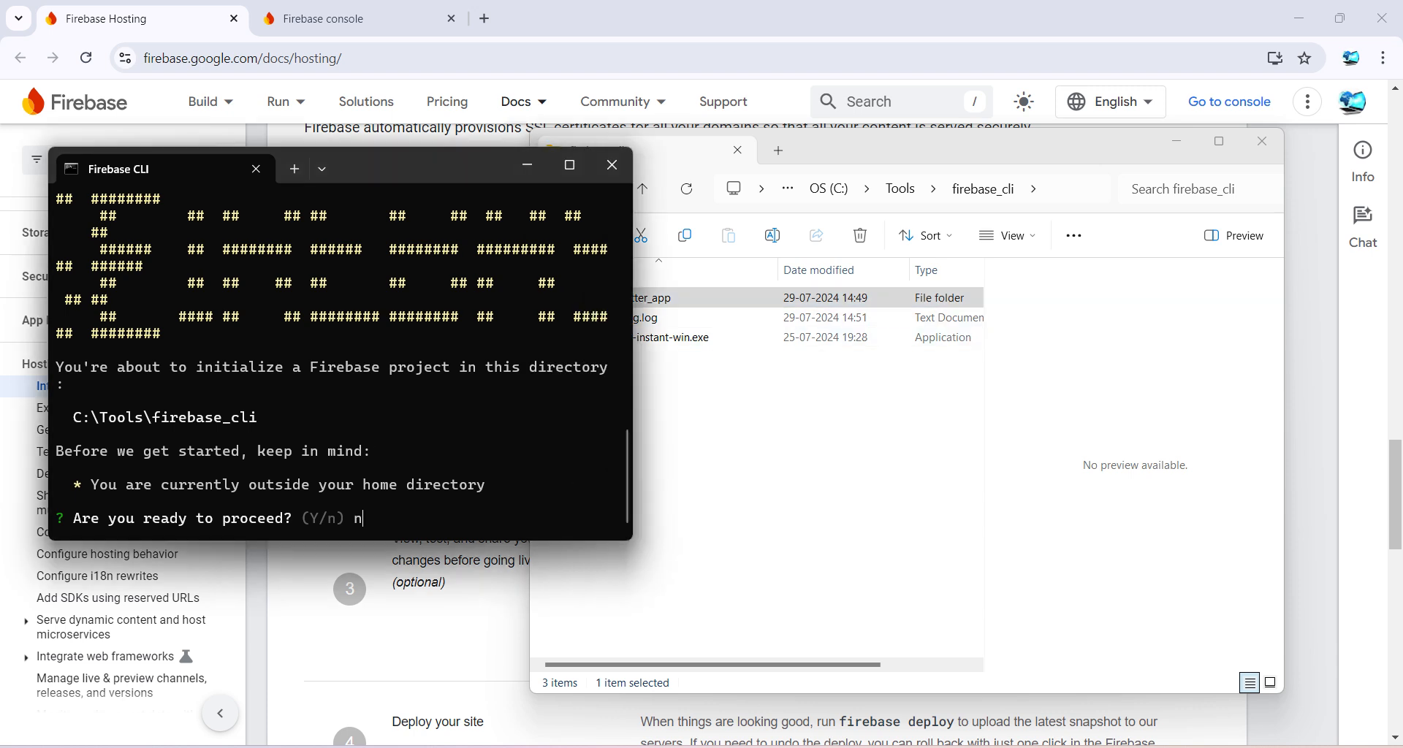
pyautogui.press('Return')
# Step: Open the deploying_flutter_app folder in File Explorer and change the CLI's working directory to it with cd deploying_flutter_app
pyautogui.click(767, 431)
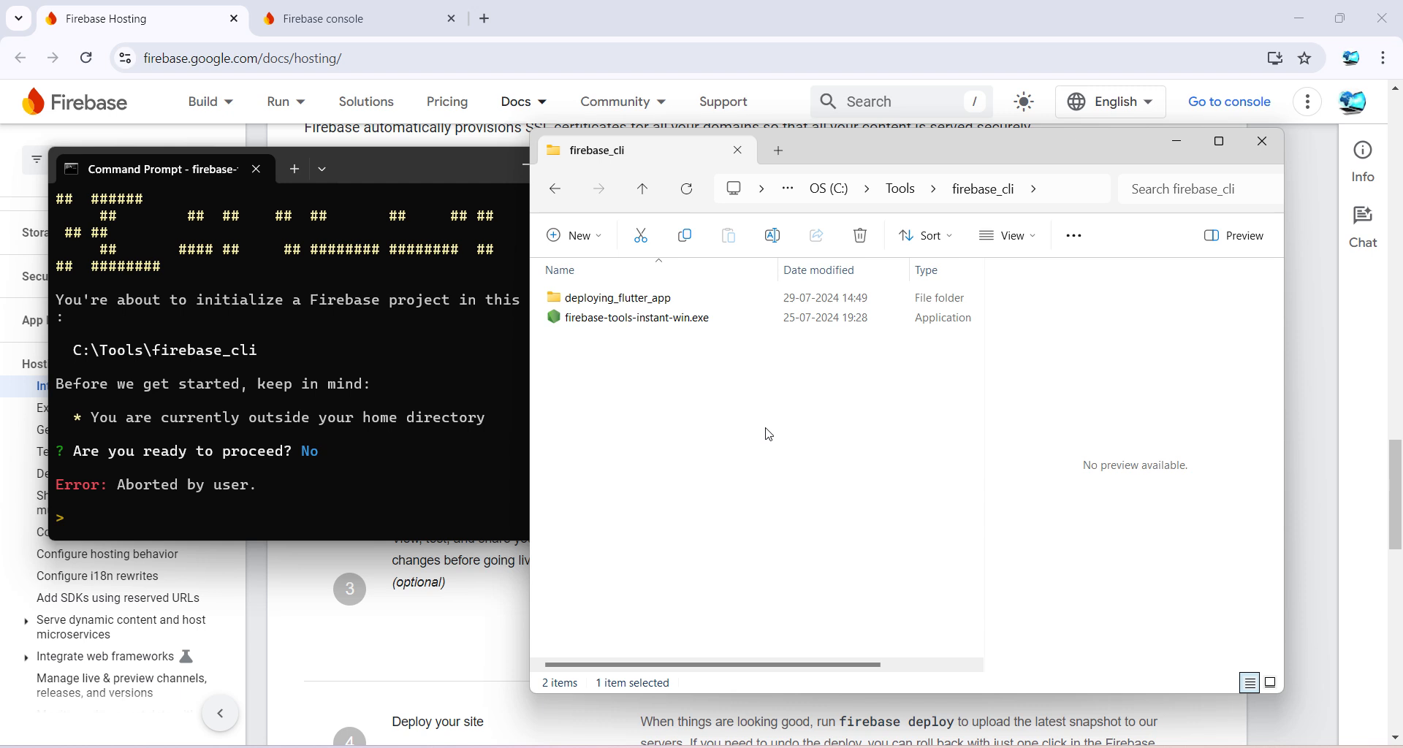
pyautogui.doubleClick(645, 303)
pyautogui.click(289, 446)
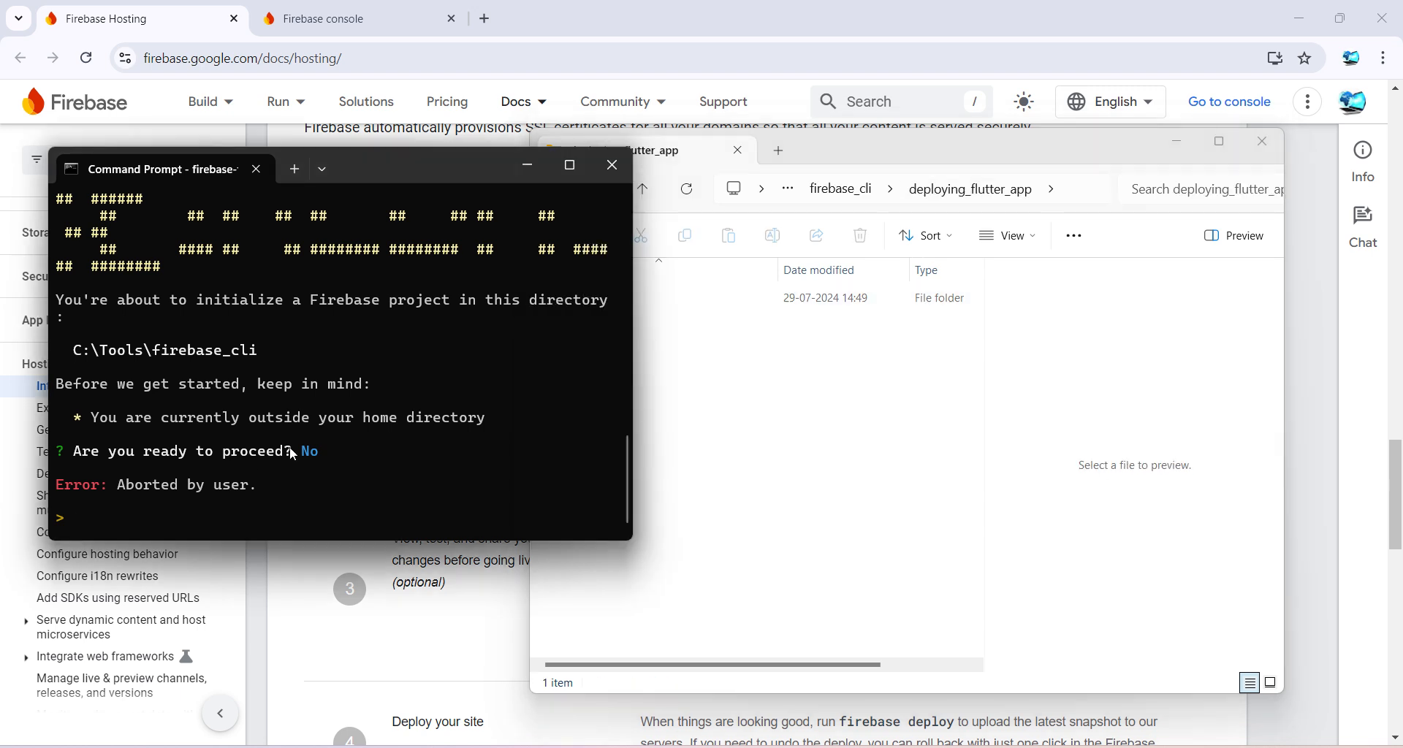
pyautogui.write('cd deploying_flutter_app')
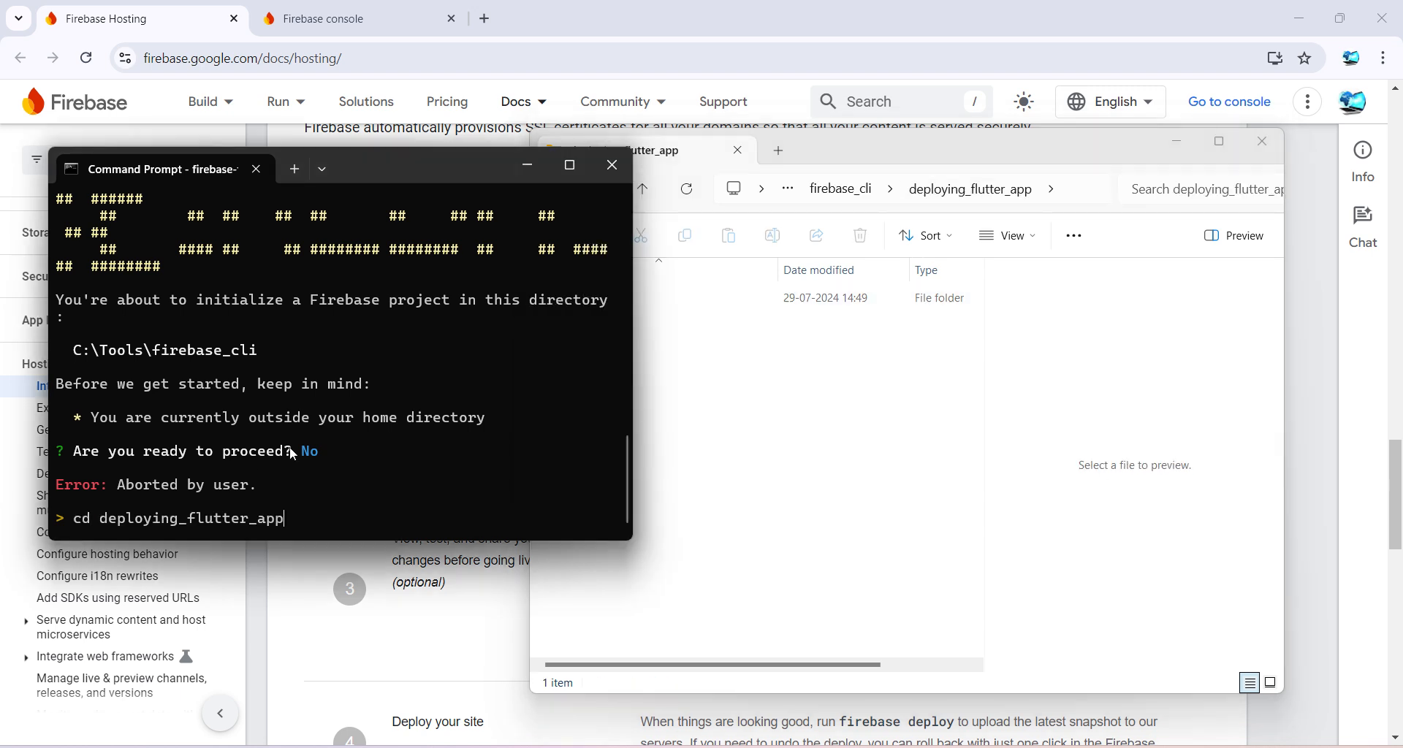
pyautogui.press('Return')
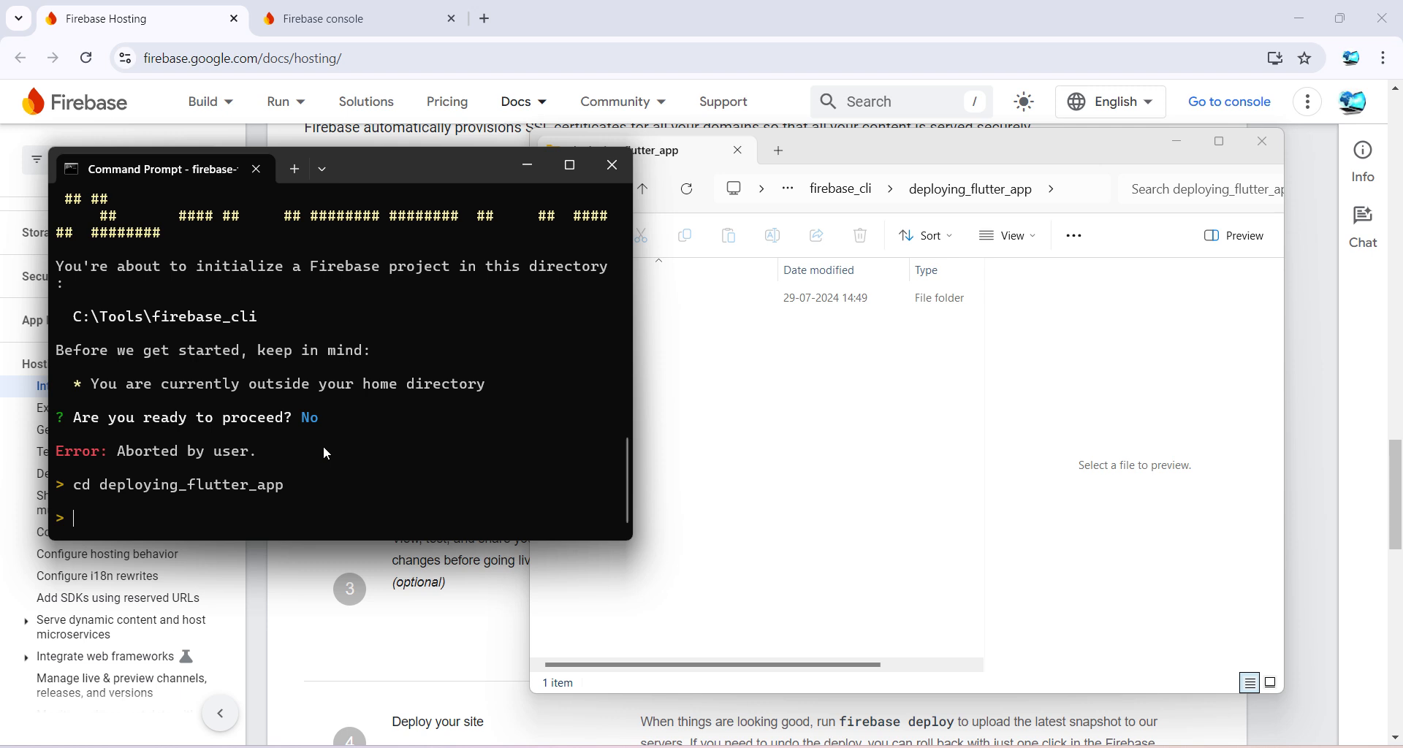
# Step: Run firebase init in deploying_flutter_app, place the folder window beside the CLI, and answer Y to proceed with the initialization
pyautogui.write('firebase init')
pyautogui.press('Return')
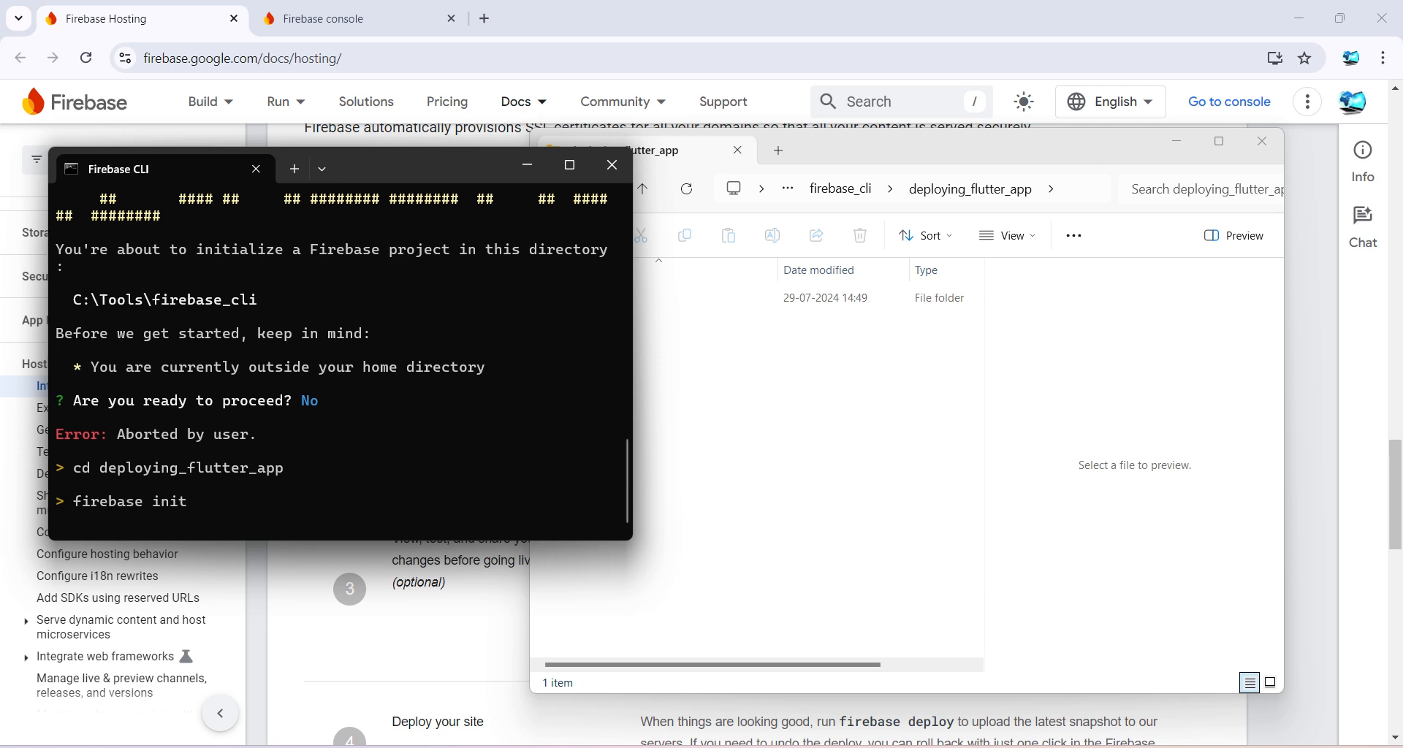
pyautogui.moveTo(860, 146); pyautogui.dragTo(972, 129)
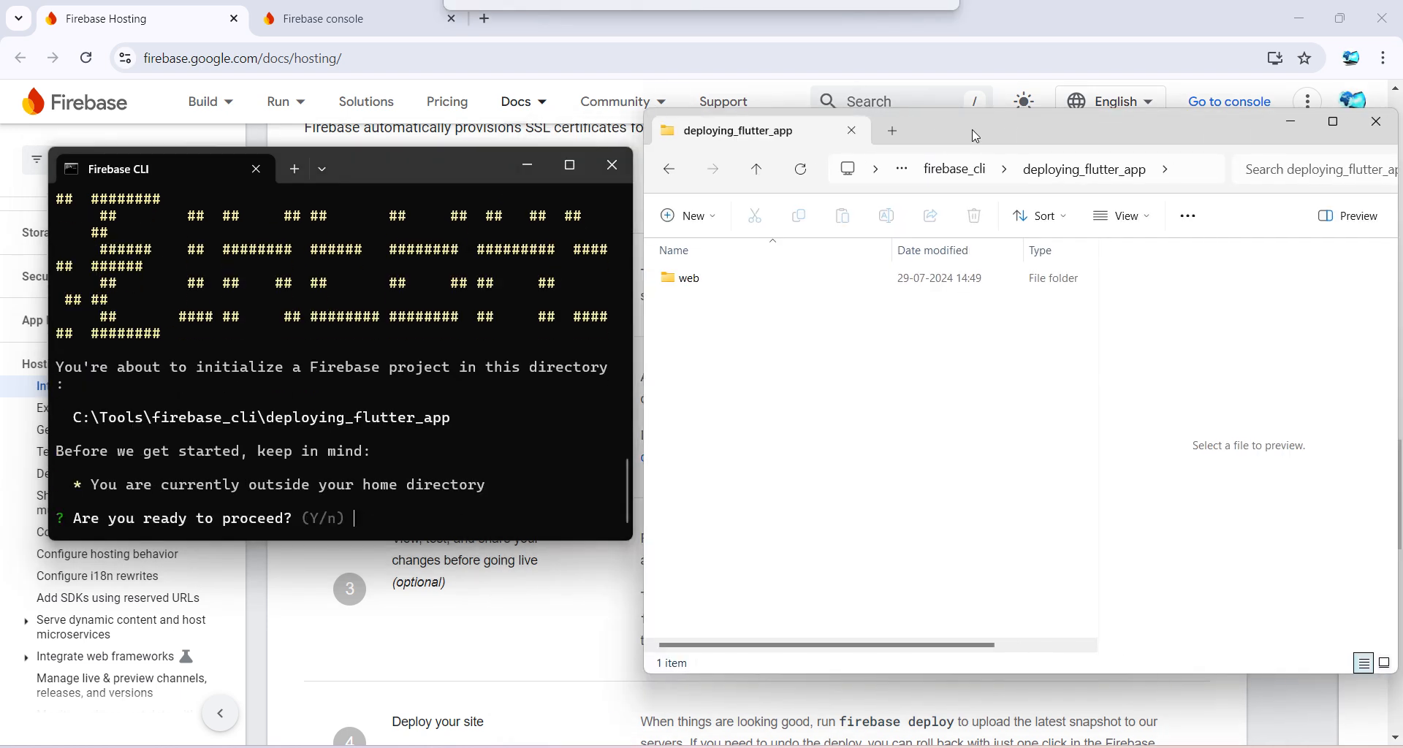
pyautogui.click(522, 445)
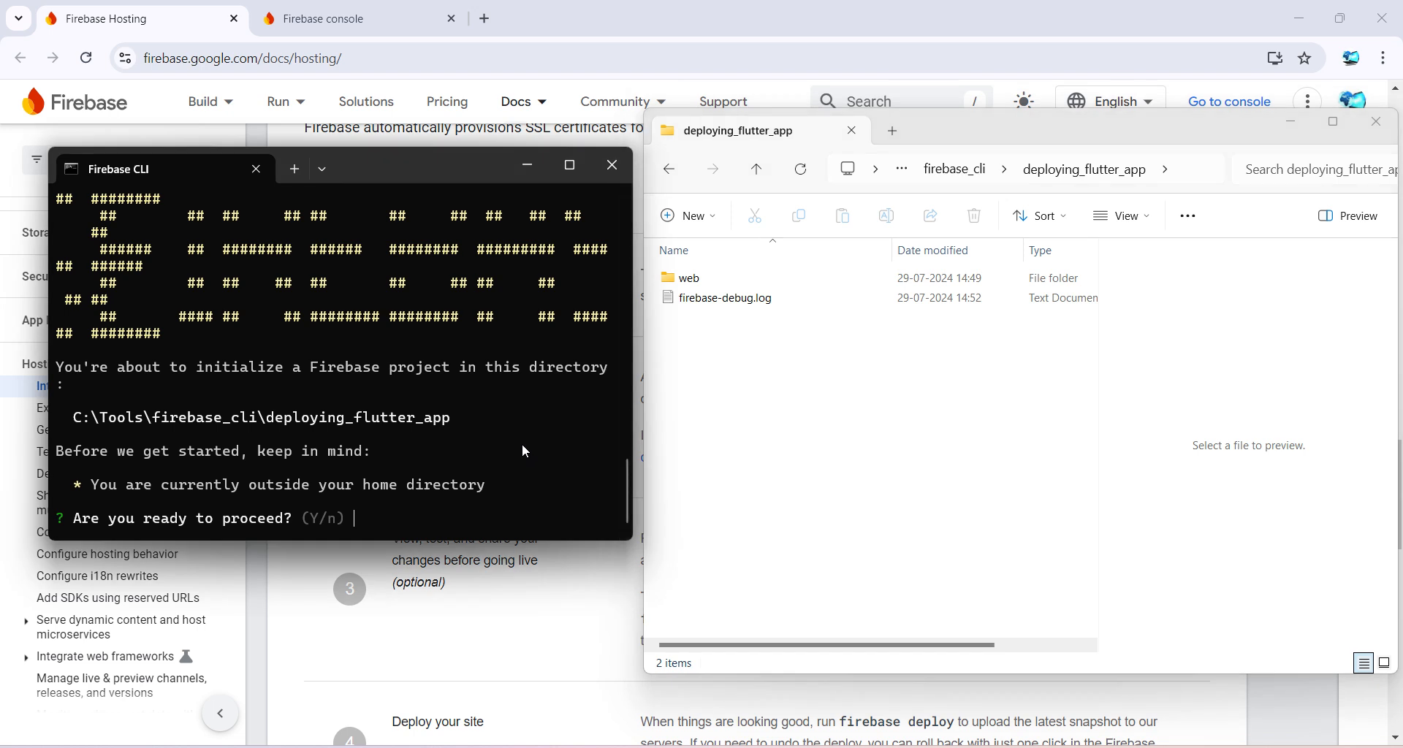
pyautogui.write('Y')
pyautogui.press('Return')
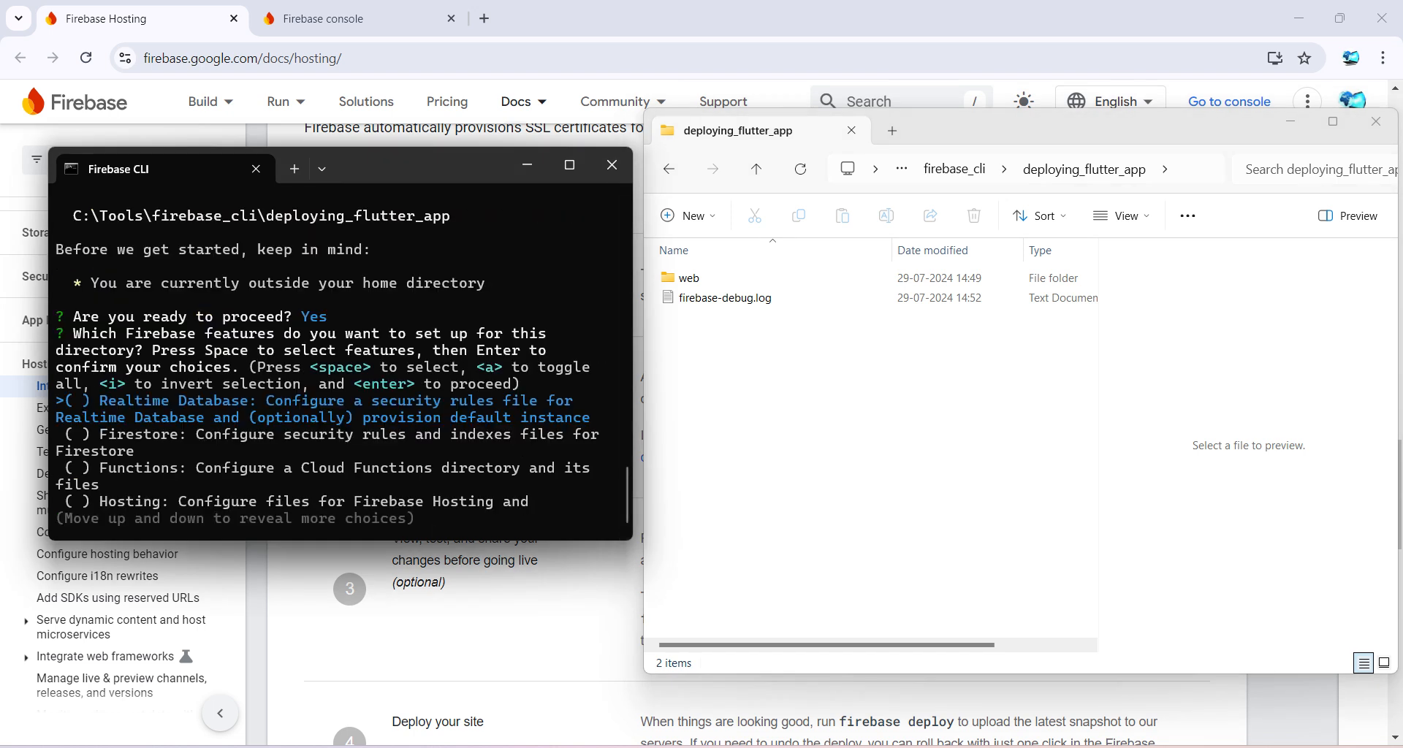
# Step: Shrink the deploying_flutter_app folder window and widen the Firebase CLI window so its feature list has more room beside it
pyautogui.moveTo(458, 146); pyautogui.dragTo(457, 96)
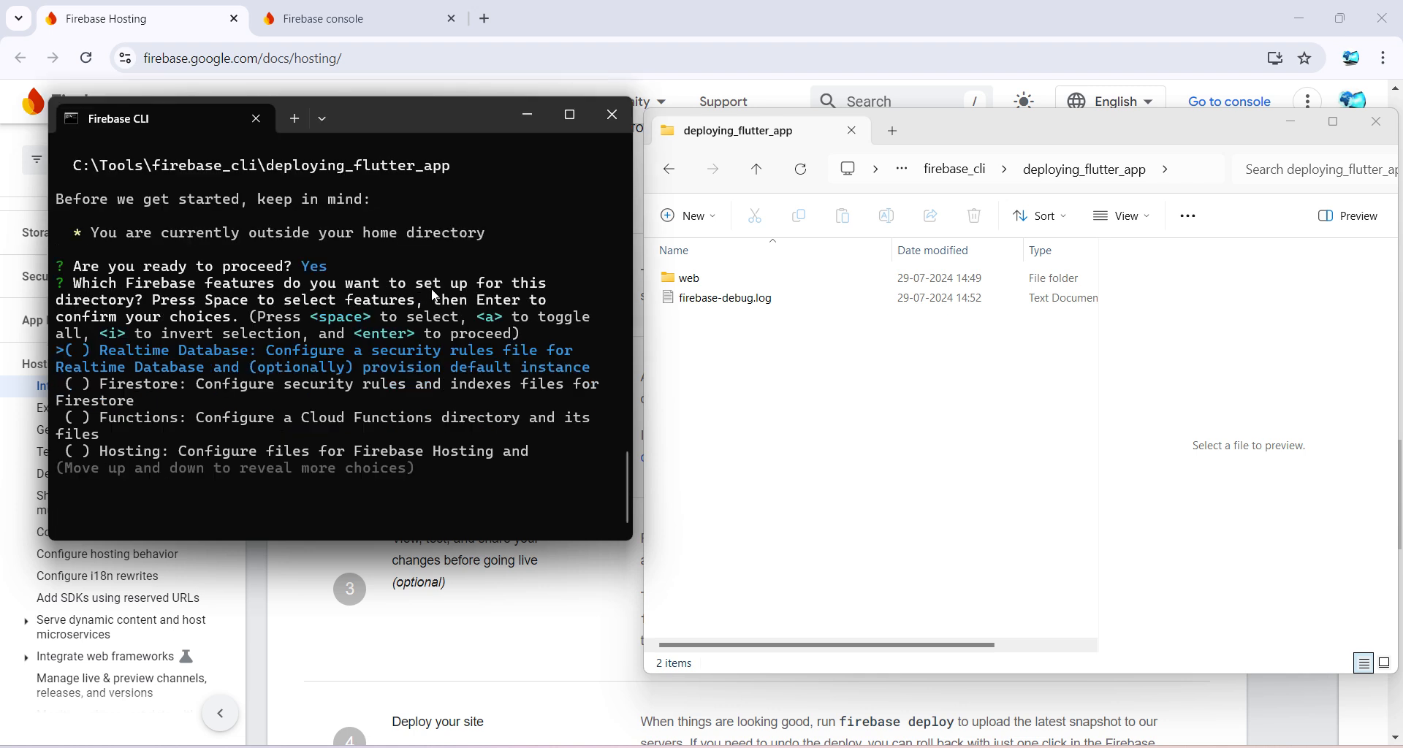
pyautogui.press('Down')
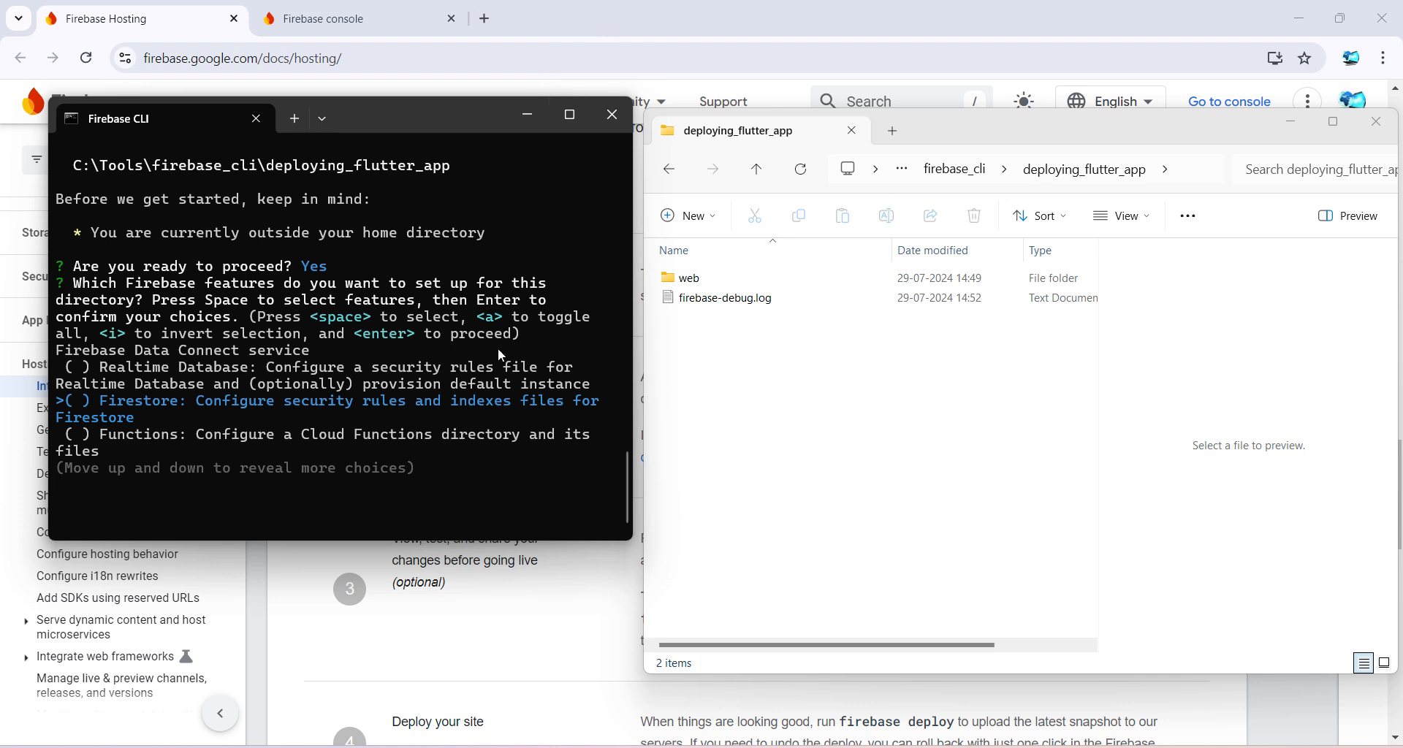
pyautogui.moveTo(459, 119); pyautogui.dragTo(435, 117)
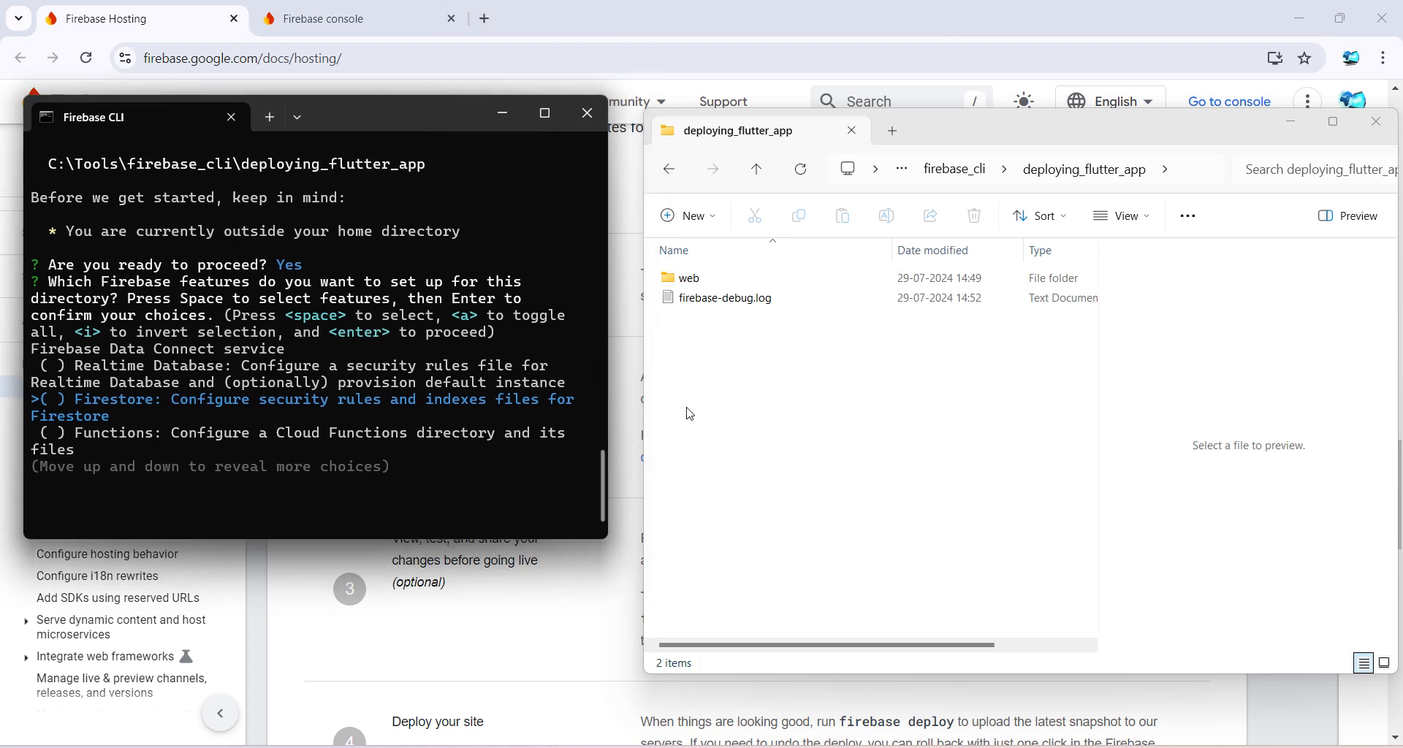
pyautogui.moveTo(644, 432); pyautogui.dragTo(860, 417)
pyautogui.click(567, 369)
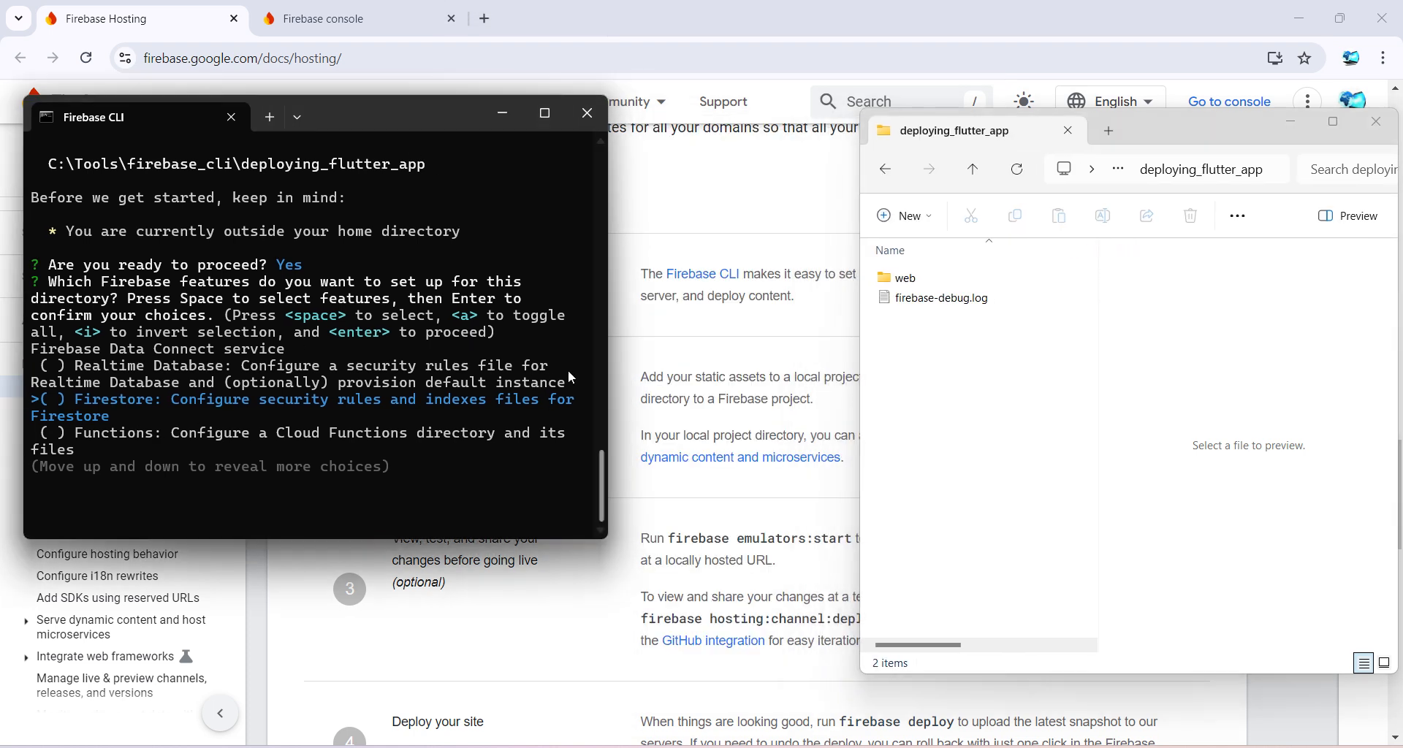
pyautogui.moveTo(608, 374); pyautogui.dragTo(835, 369)
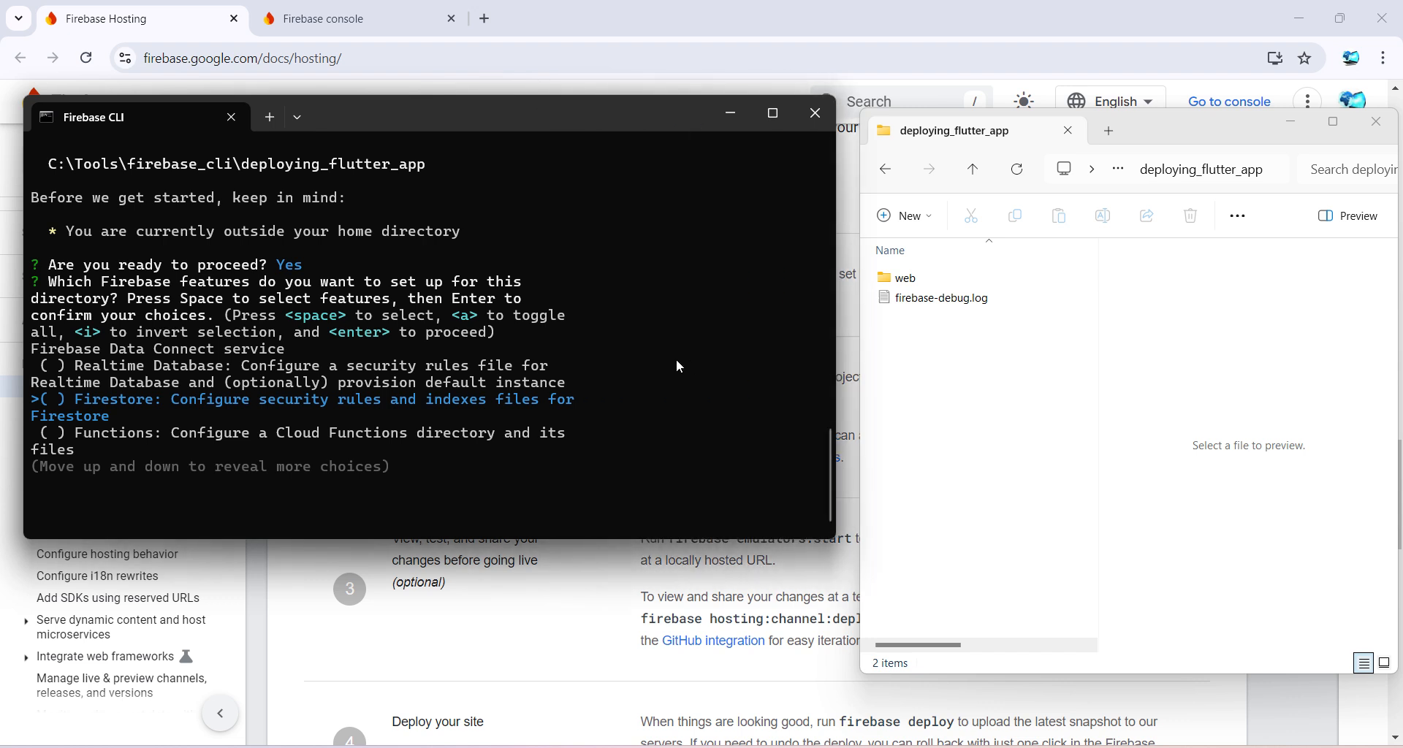
# Step: Select only the Hosting feature, which configures files for Firebase Hosting, and confirm the feature choice
pyautogui.press('Down')
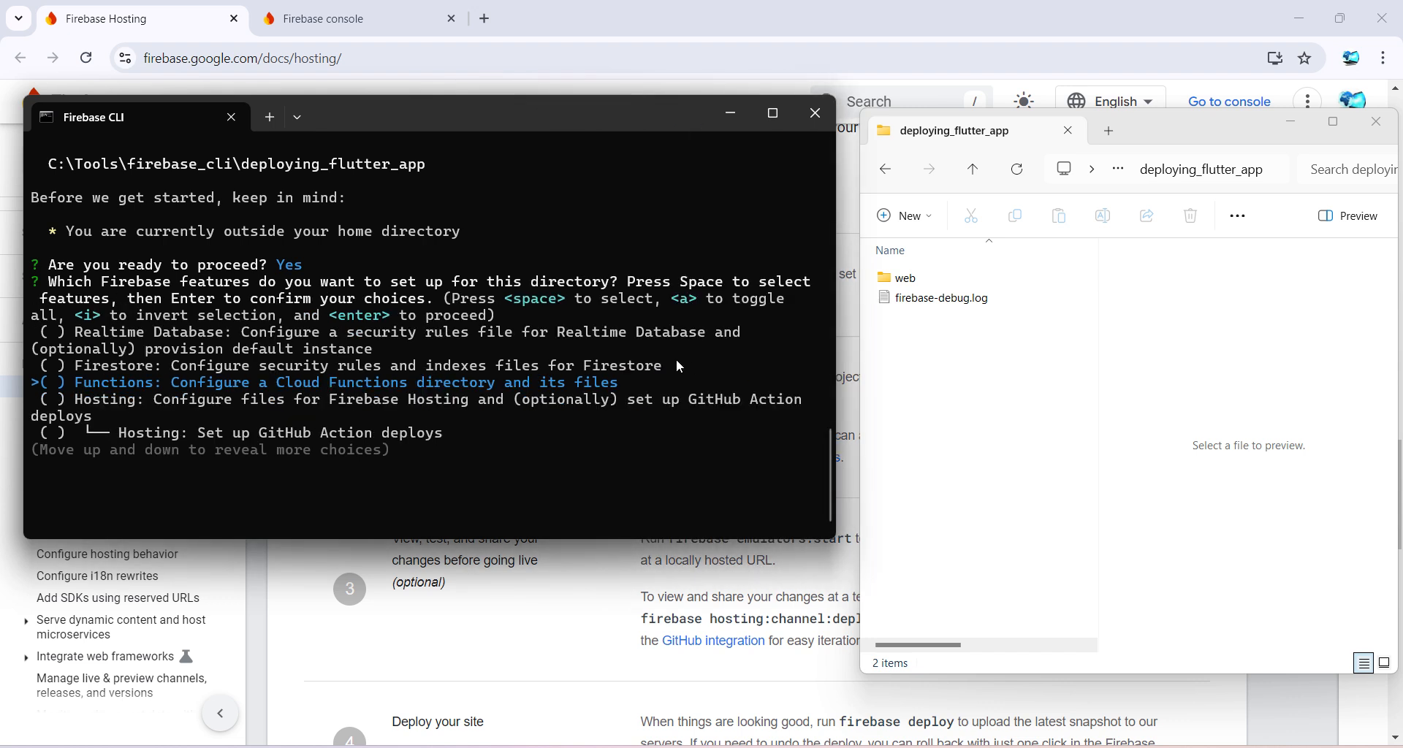
pyautogui.press('Down')
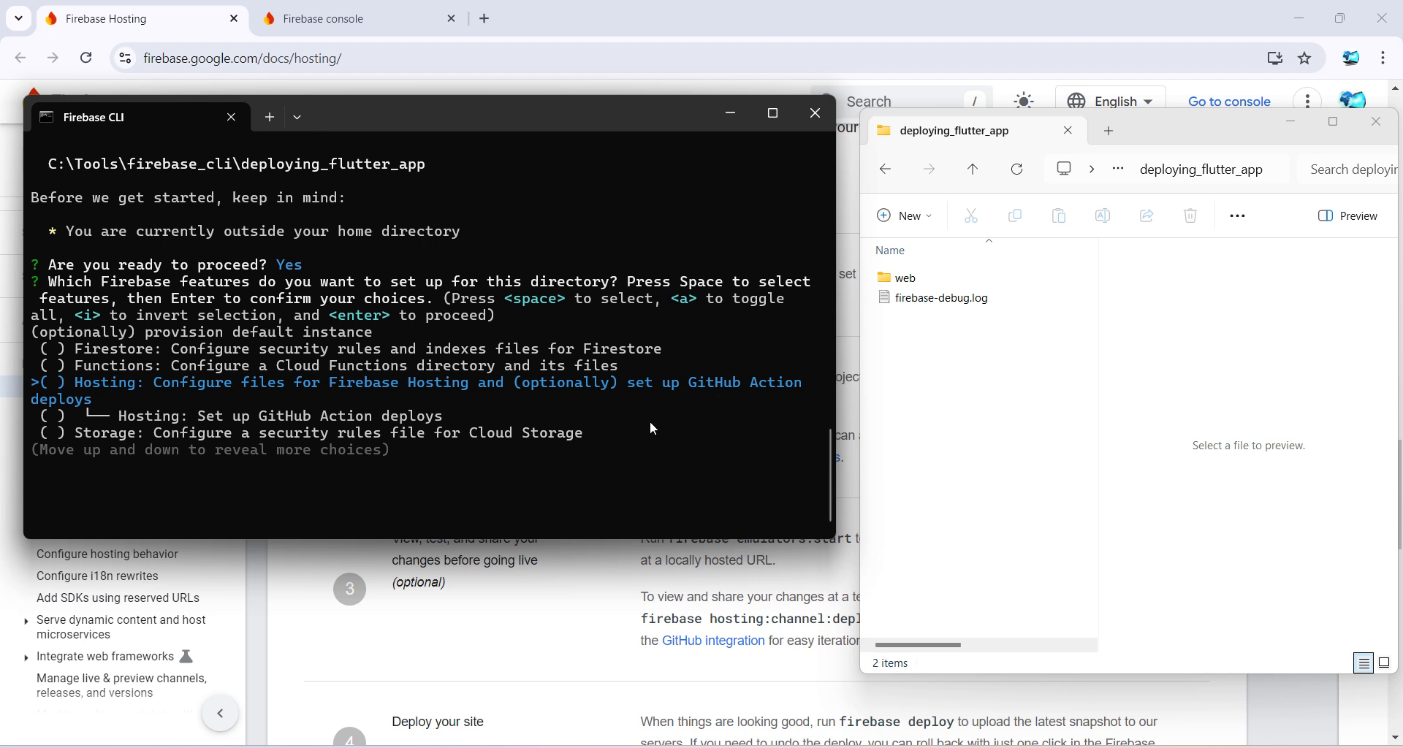
pyautogui.press('space')
pyautogui.moveTo(410, 117)
pyautogui.mouseDown()
pyautogui.moveTo(377, 115)
pyautogui.moveTo(422, 120)
pyautogui.mouseUp()
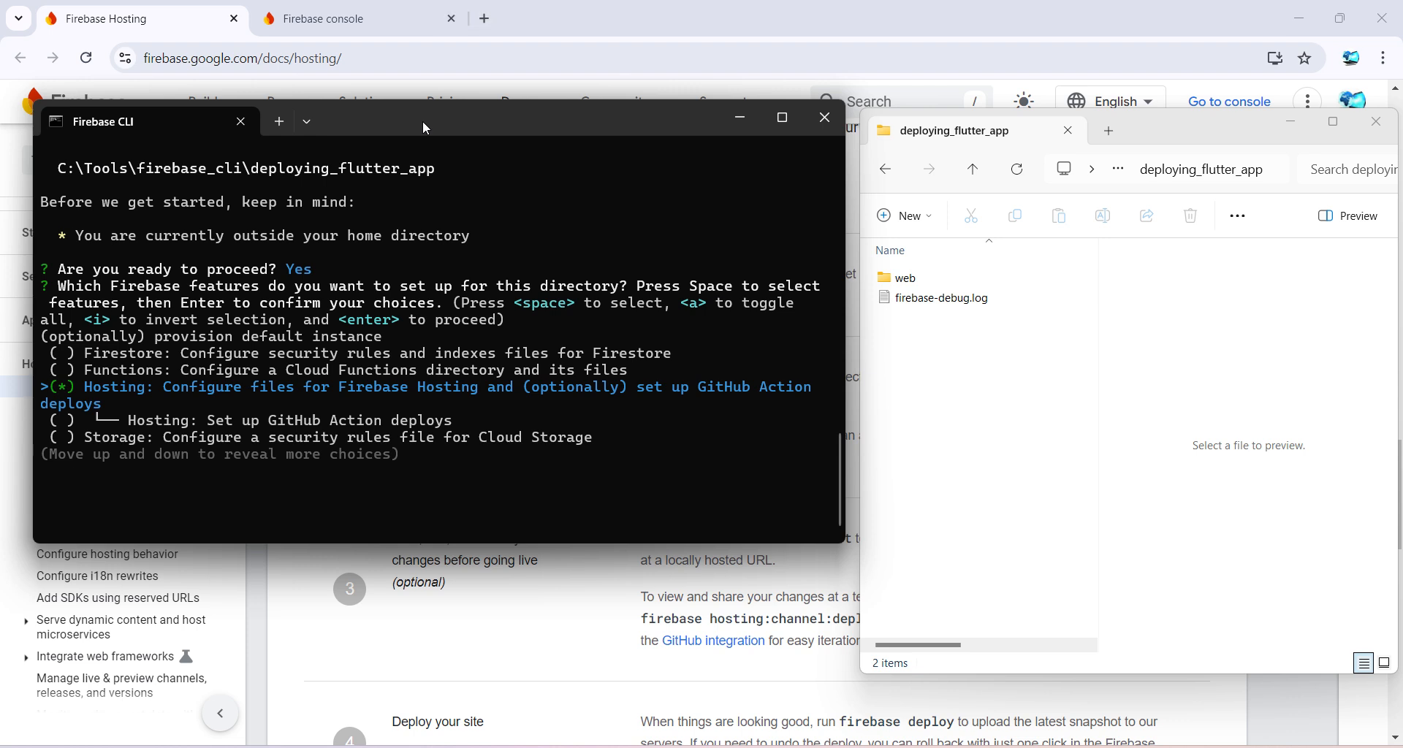
pyautogui.press('Return')
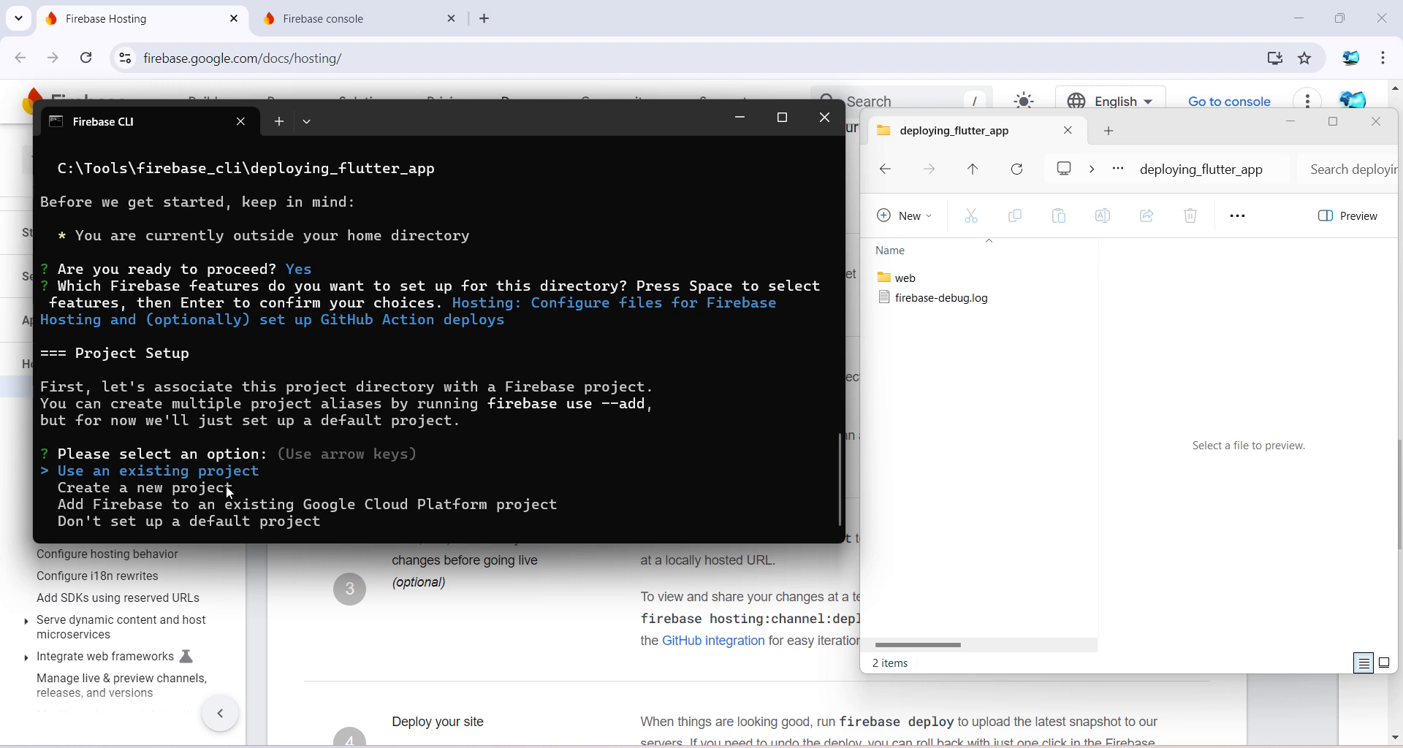
# Step: Choose to use an existing project and set winter-surf-260703 (My Project) as the directory's default Firebase project
pyautogui.press('Return')
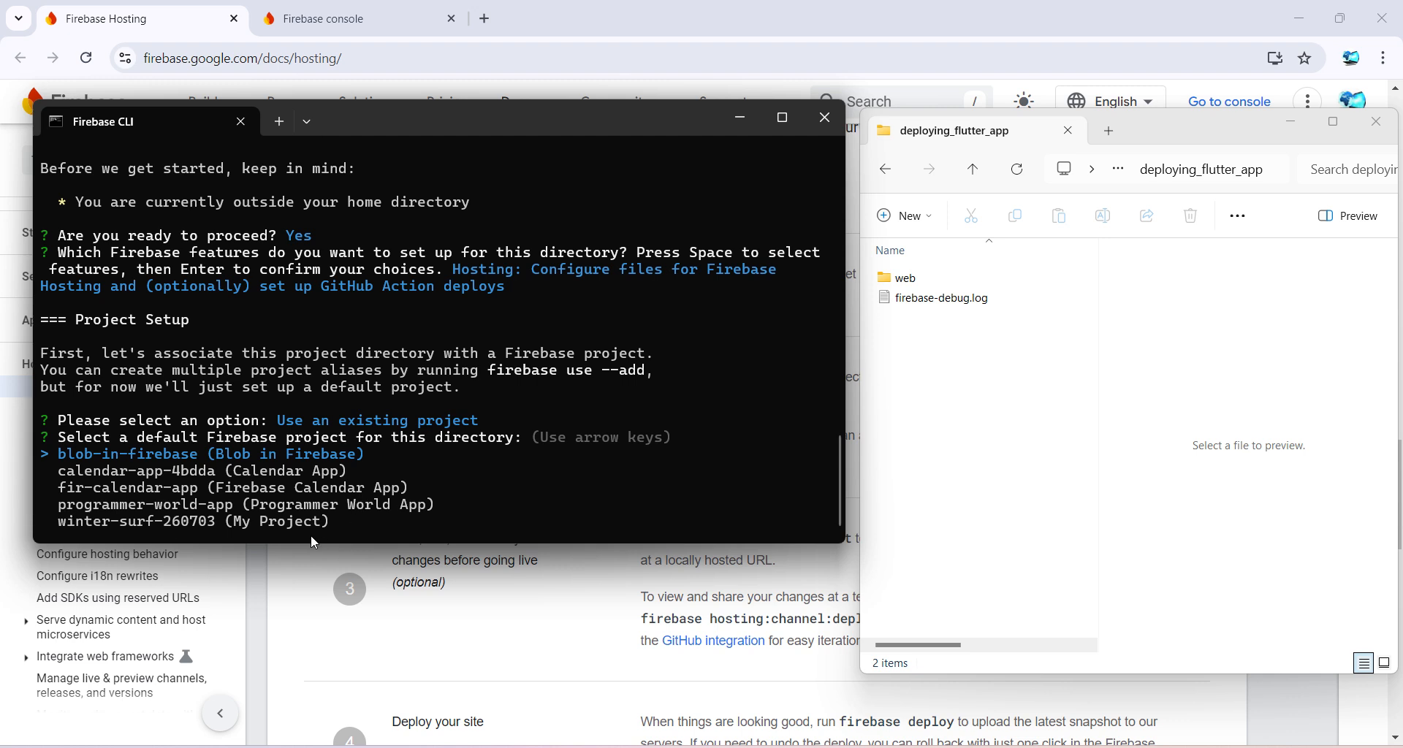
pyautogui.press('Down')
pyautogui.press('Down')
pyautogui.press('Down')
pyautogui.press('Down')
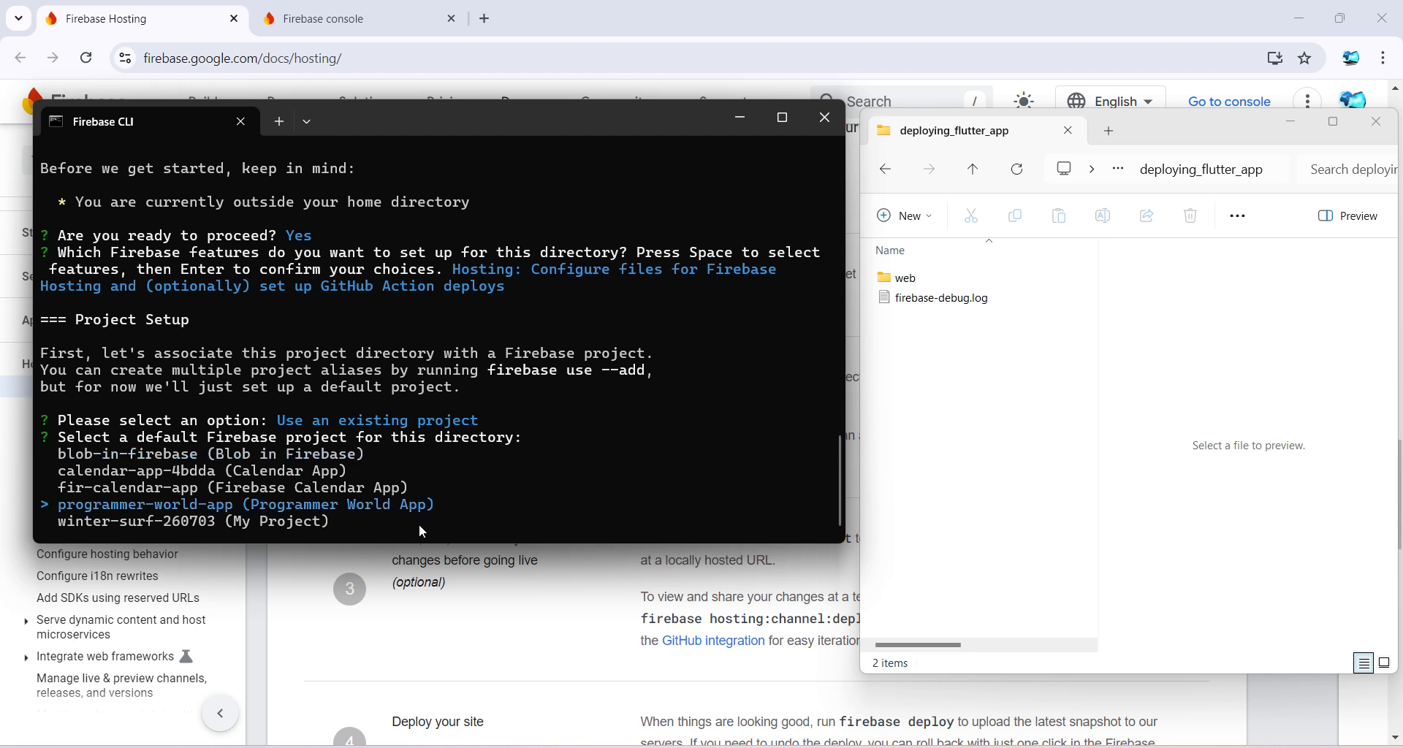
pyautogui.press('Return')
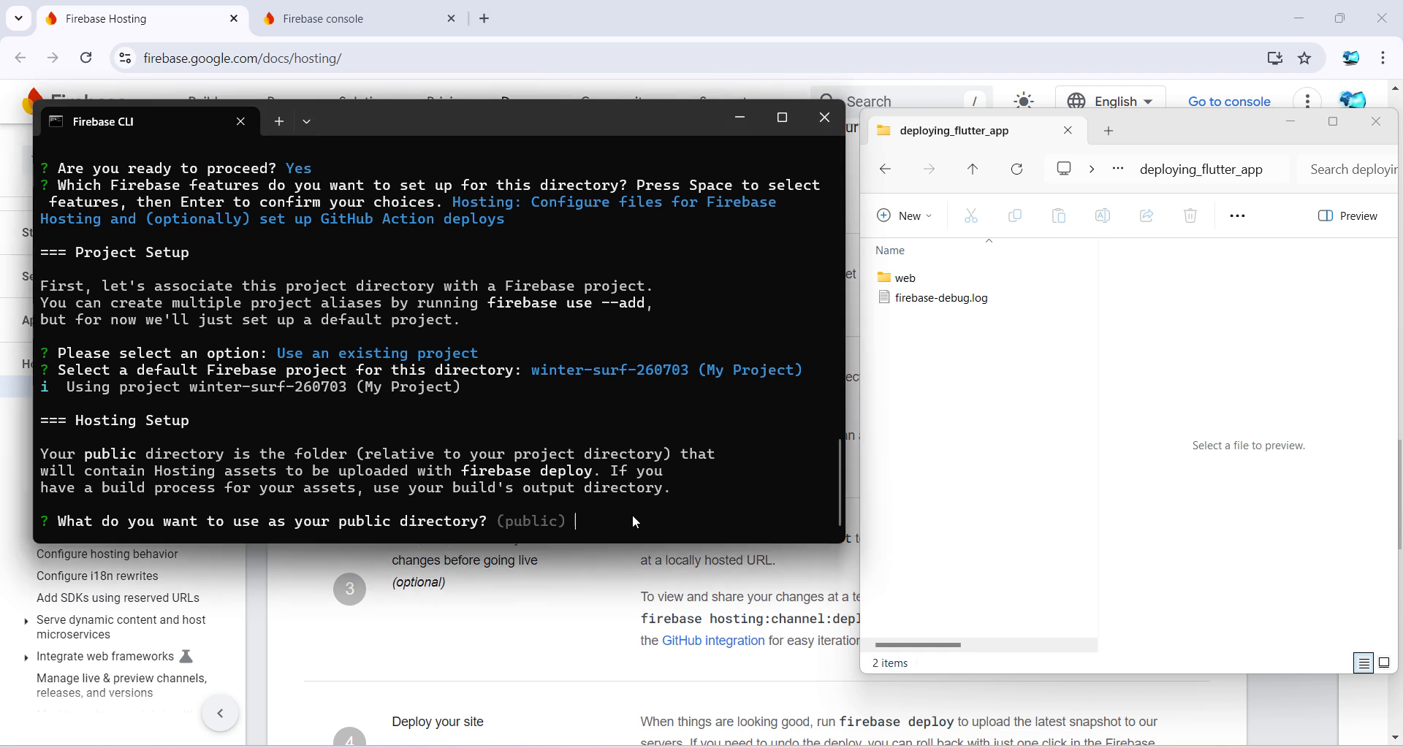
# Step: Set web as the public directory and answer N to single-page app configuration, GitHub deploys and overwriting web/index.html
pyautogui.write('web')
pyautogui.press('Return')
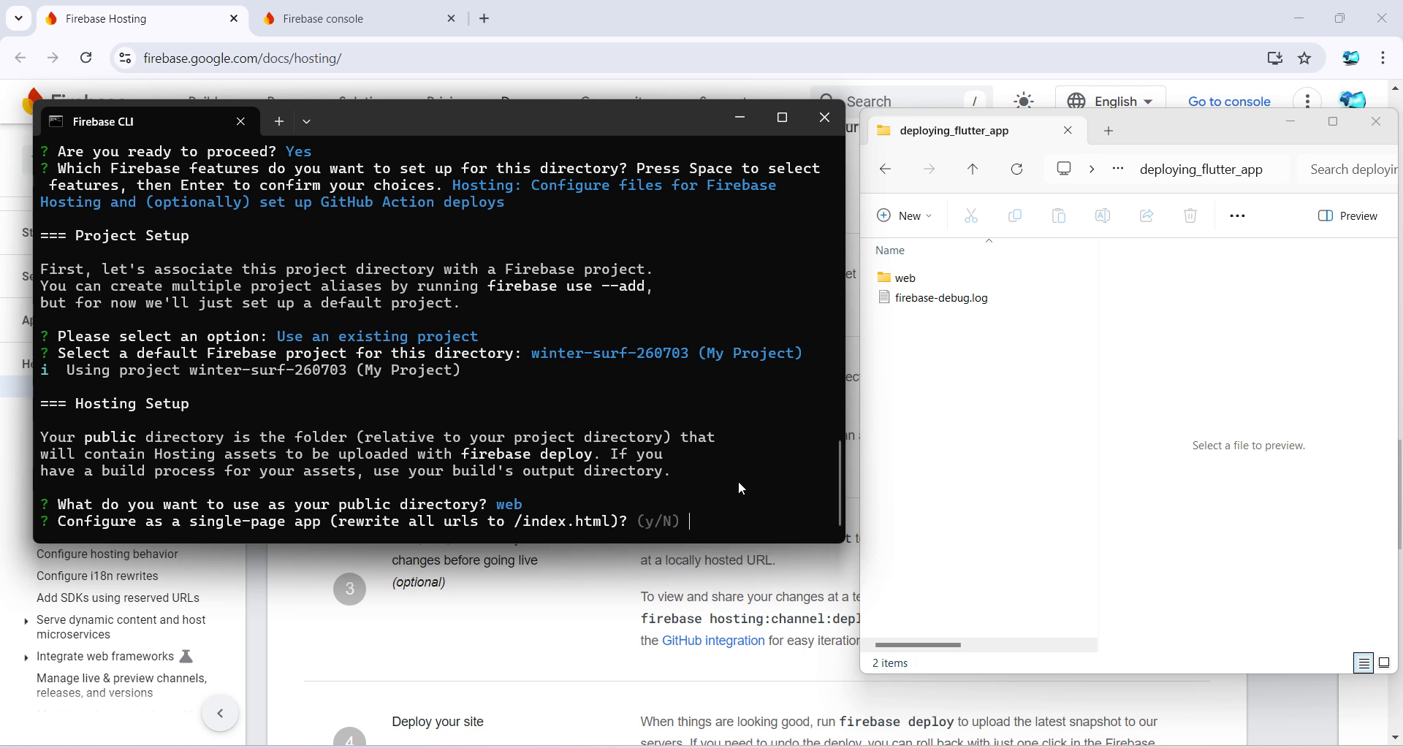
pyautogui.write('N')
pyautogui.press('Return')
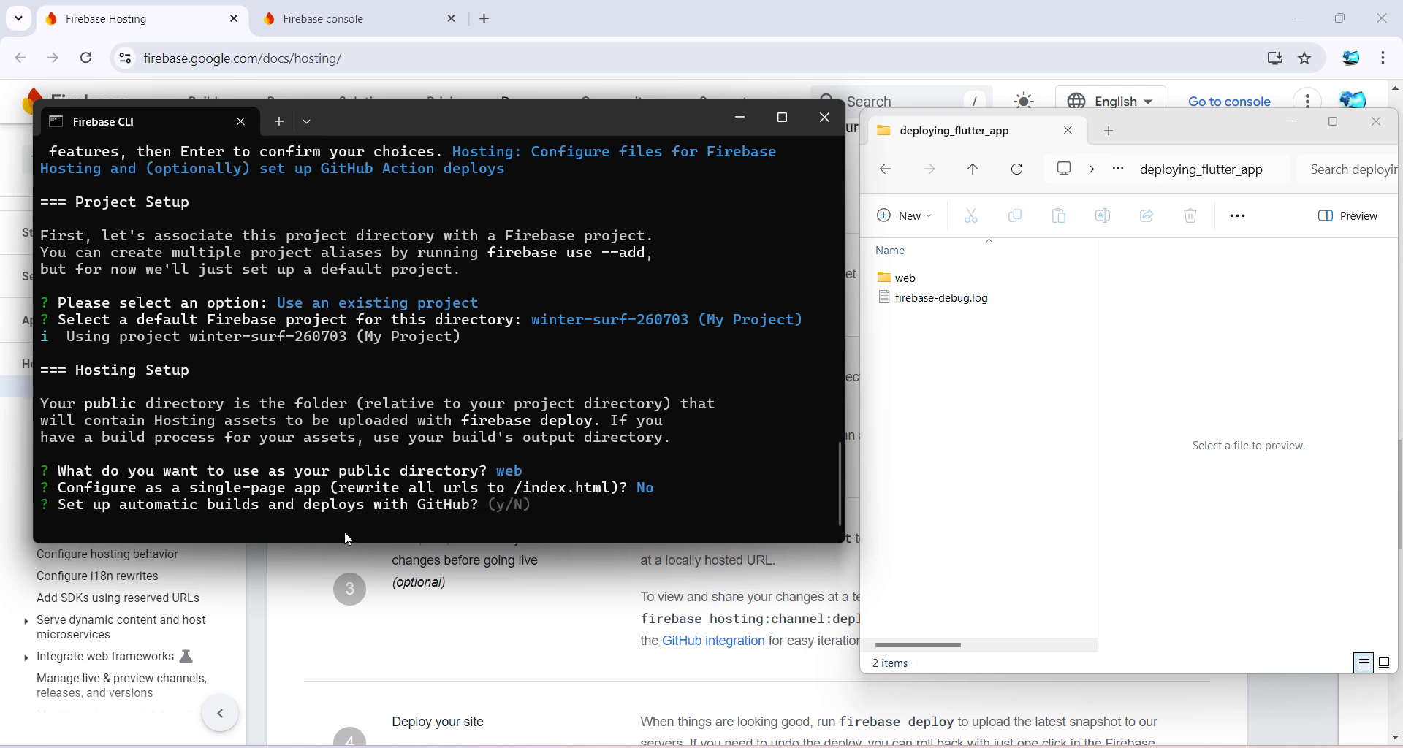
pyautogui.write('N')
pyautogui.press('Return')
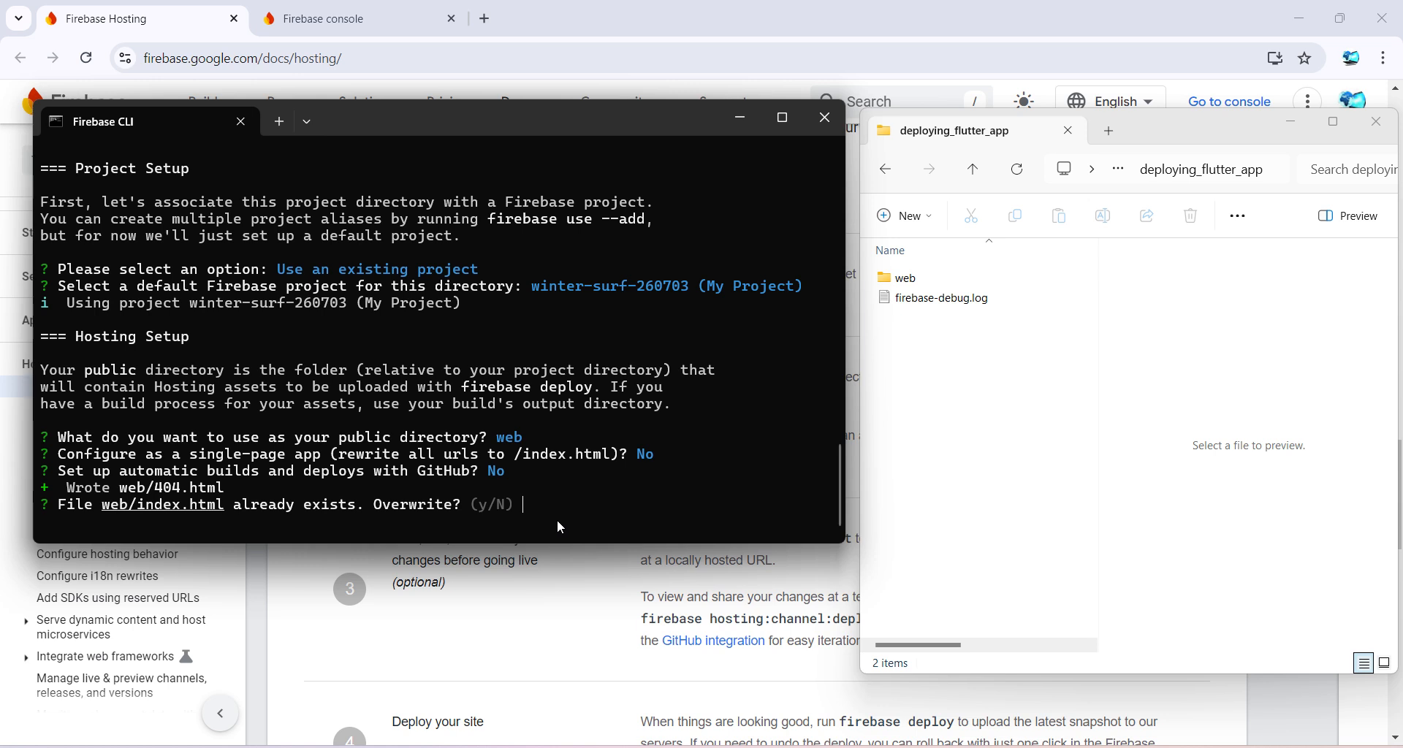
pyautogui.write('N')
pyautogui.press('Return')
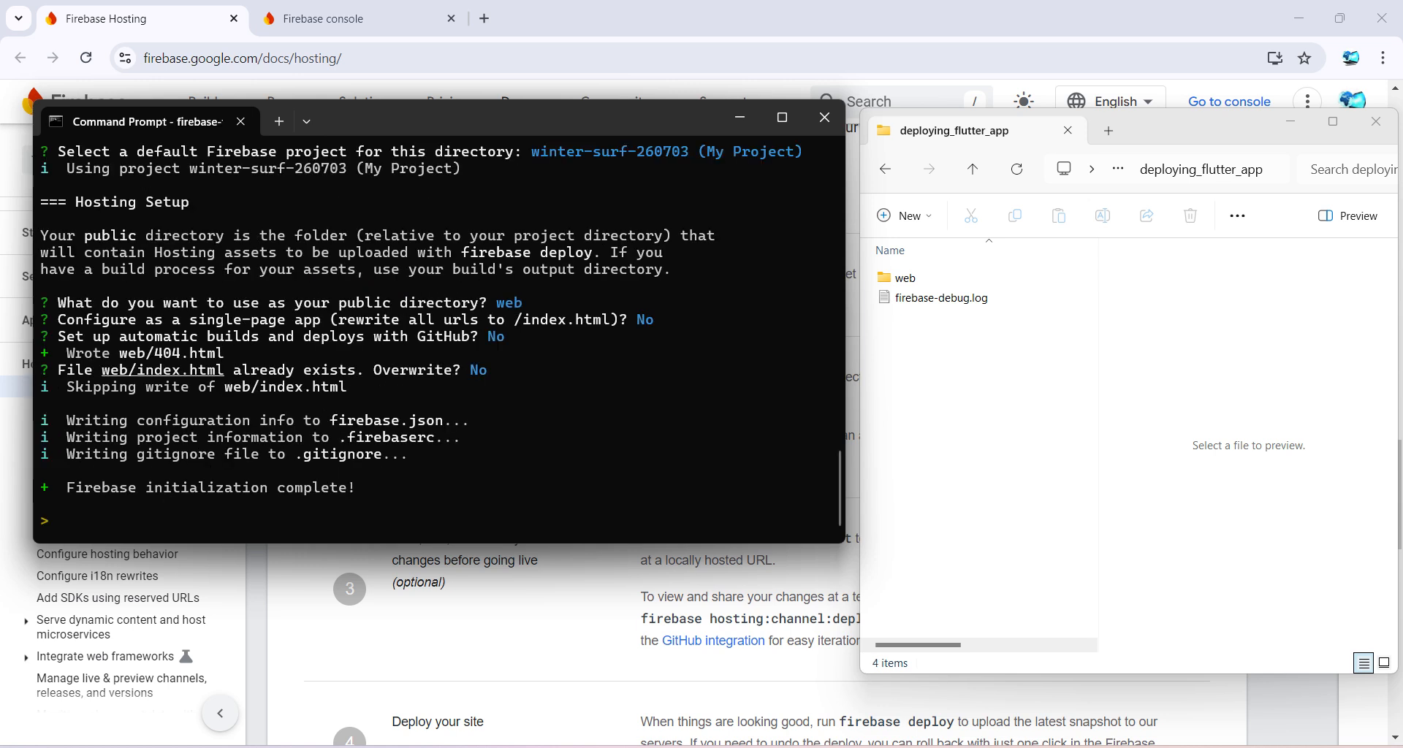
# Step: Read the Hosting documentation's optional view and test step and copy its firebase emulators:start command
pyautogui.click(938, 305)
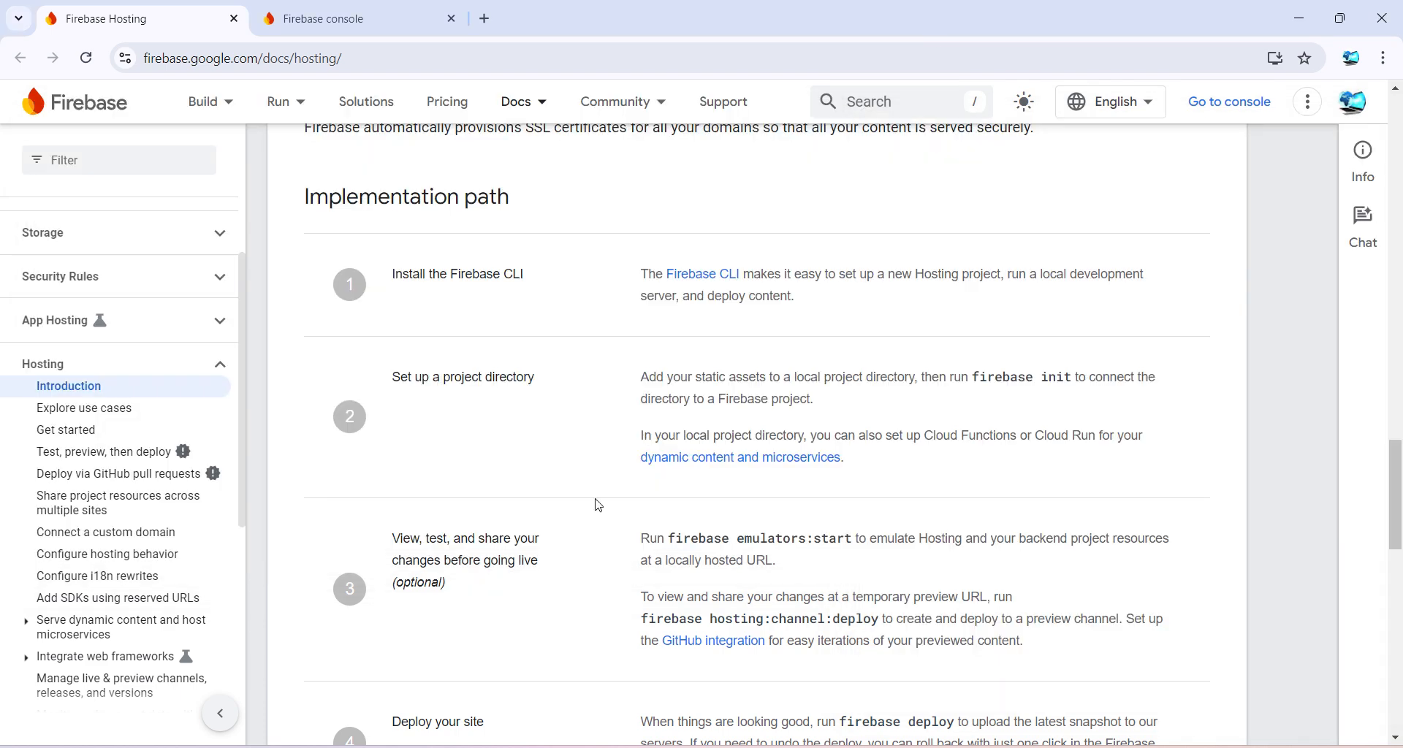
pyautogui.scroll(-3, 589, 520)
pyautogui.scroll(3, 595, 278)
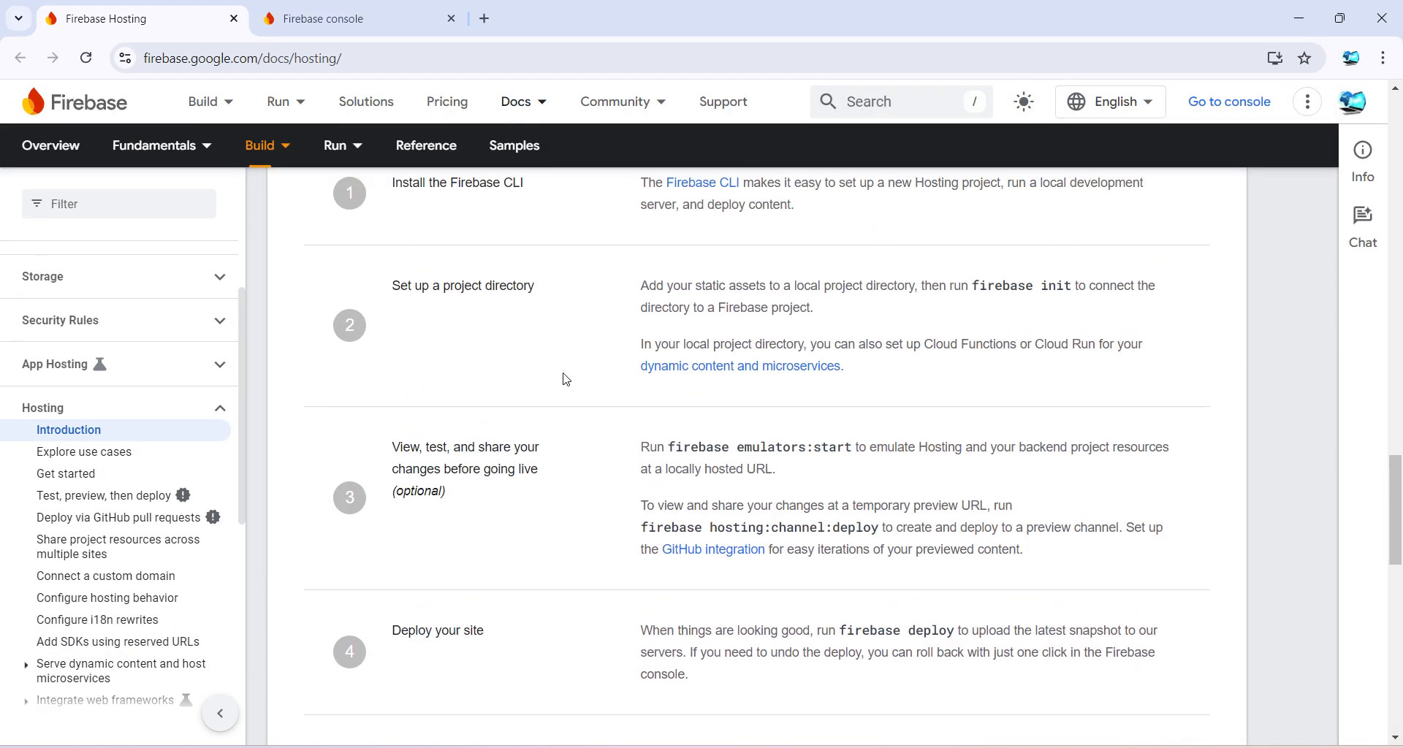
pyautogui.moveTo(979, 285); pyautogui.dragTo(813, 308)
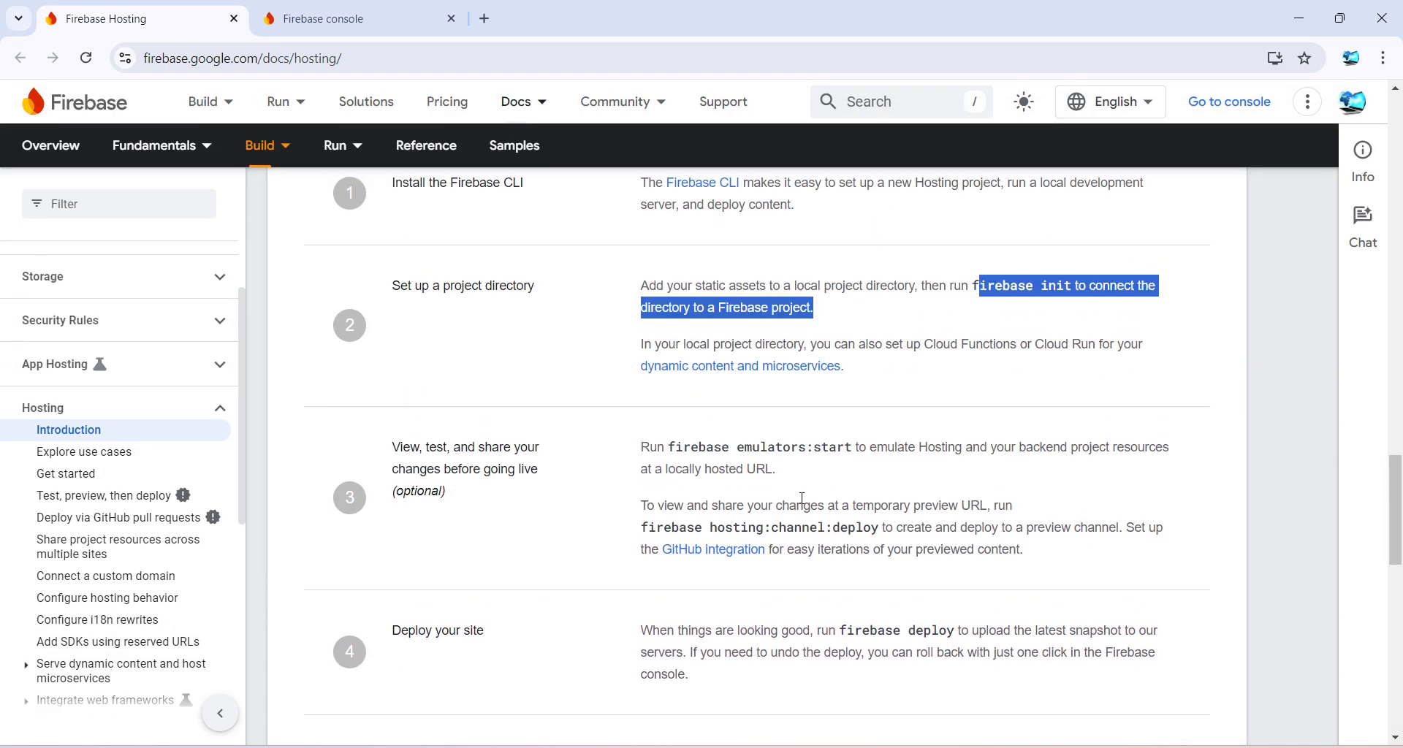
pyautogui.doubleClick(403, 490)
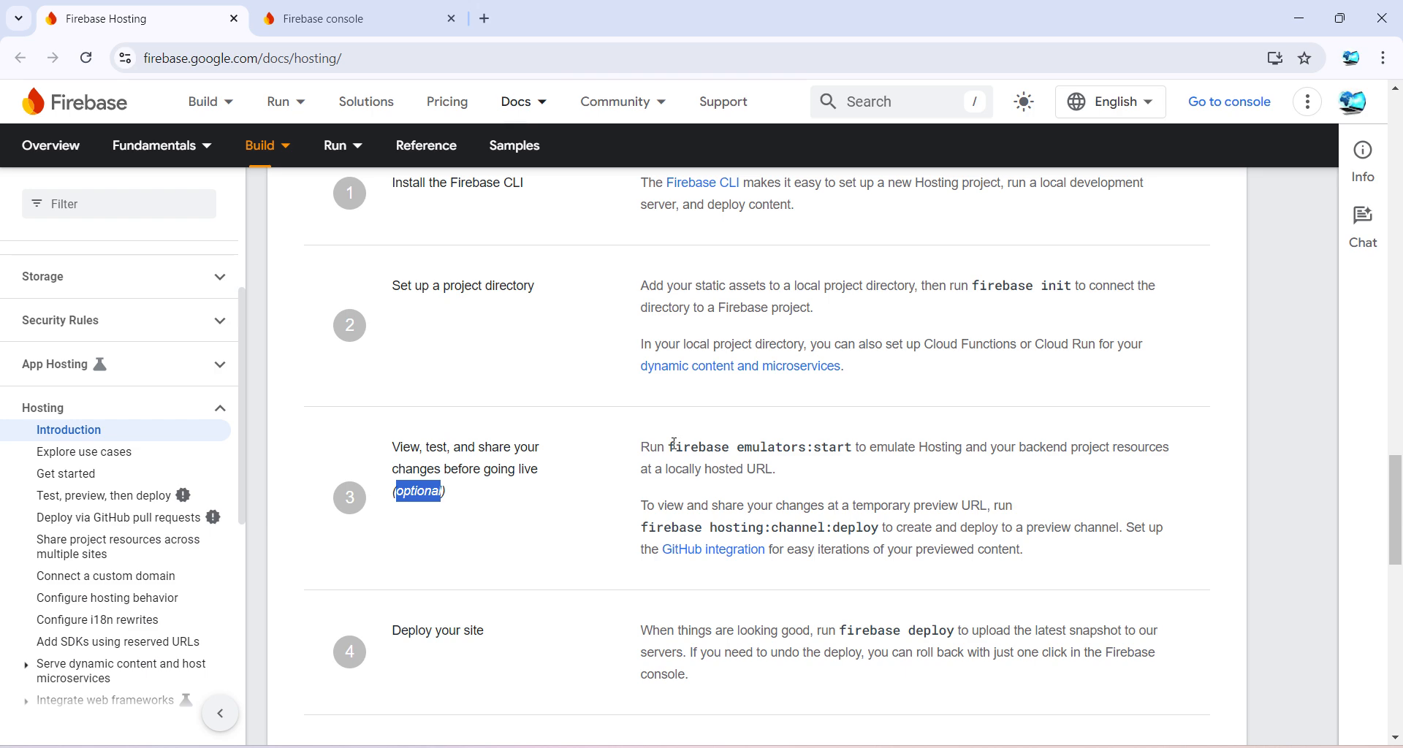
pyautogui.moveTo(669, 447); pyautogui.dragTo(853, 447)
pyautogui.hotkey('ctrl', 'c')
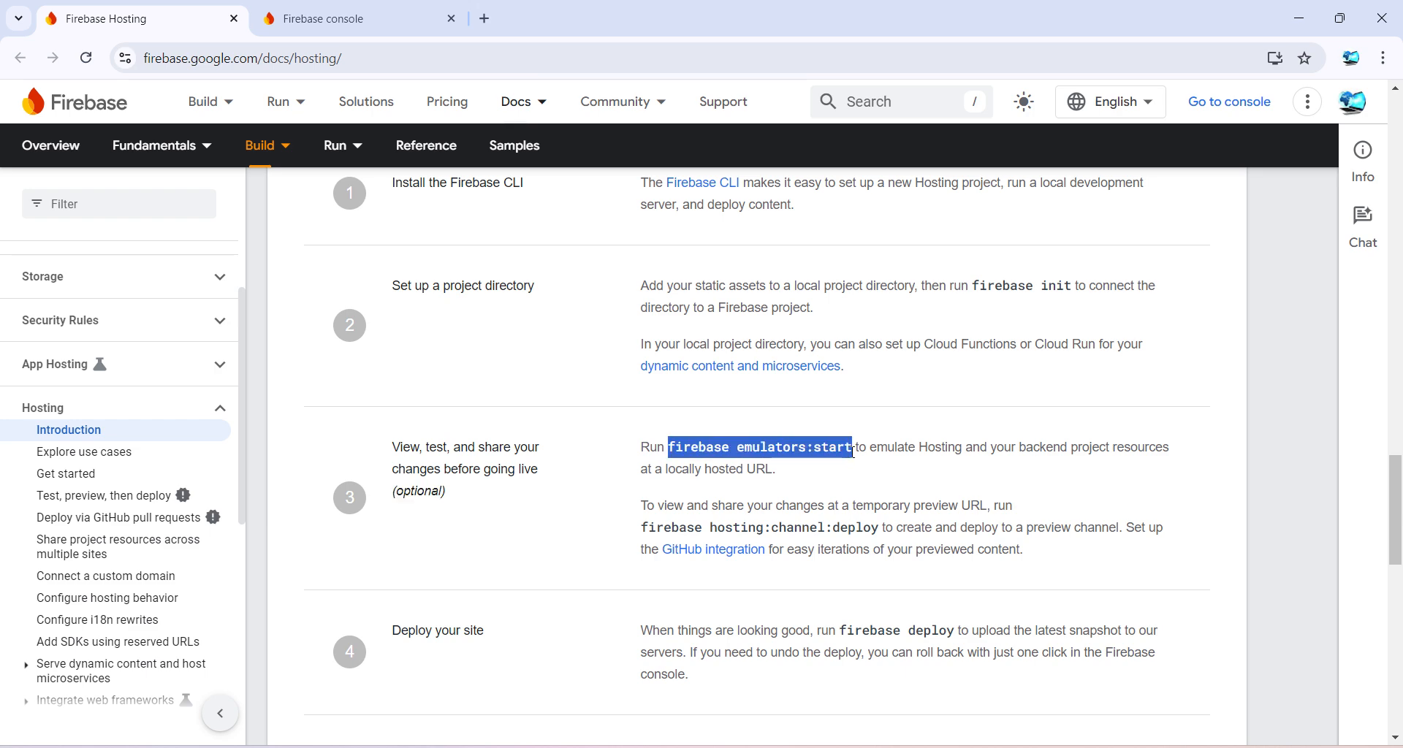
# Step: Switch back to the Firebase CLI and run the copied firebase emulators:start command
pyautogui.hotkey('alt', 'Tab')
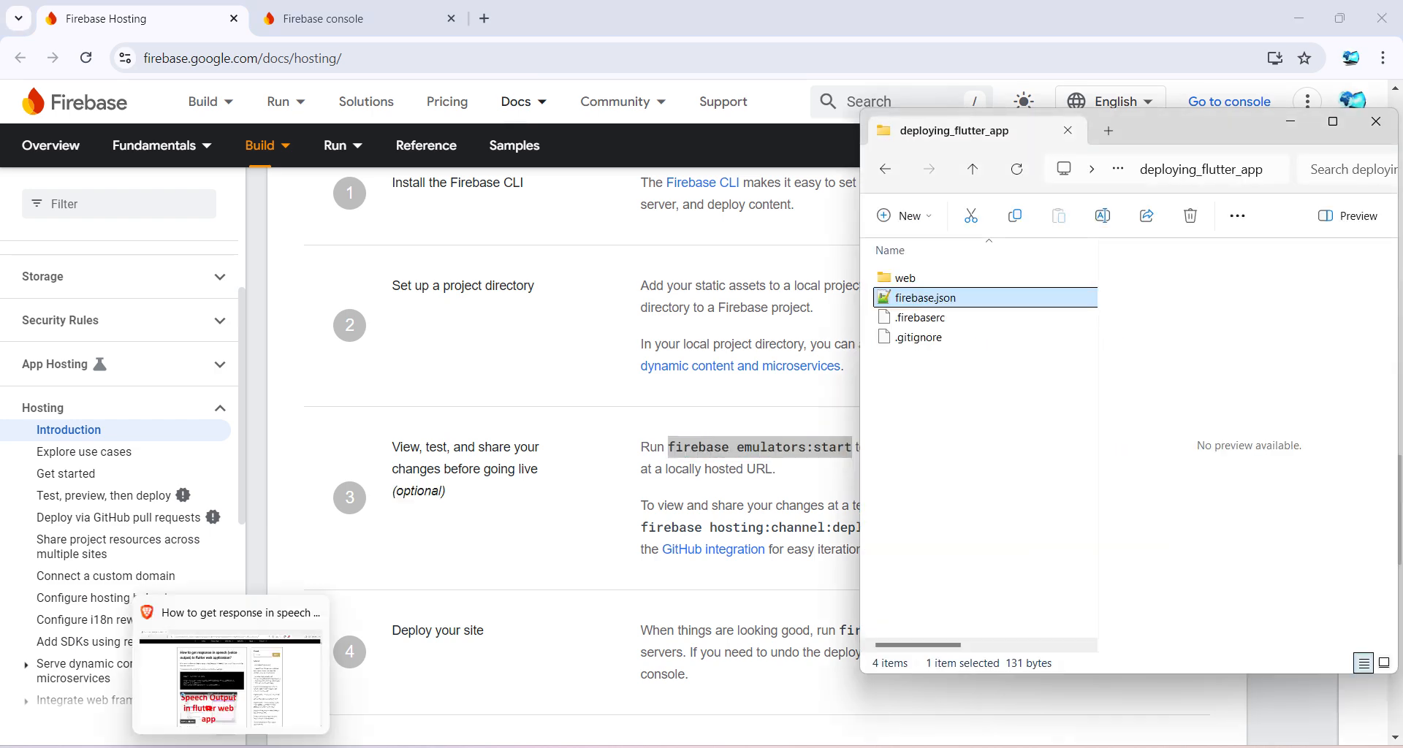
pyautogui.click(150, 747)
pyautogui.hotkey('ctrl', 'v')
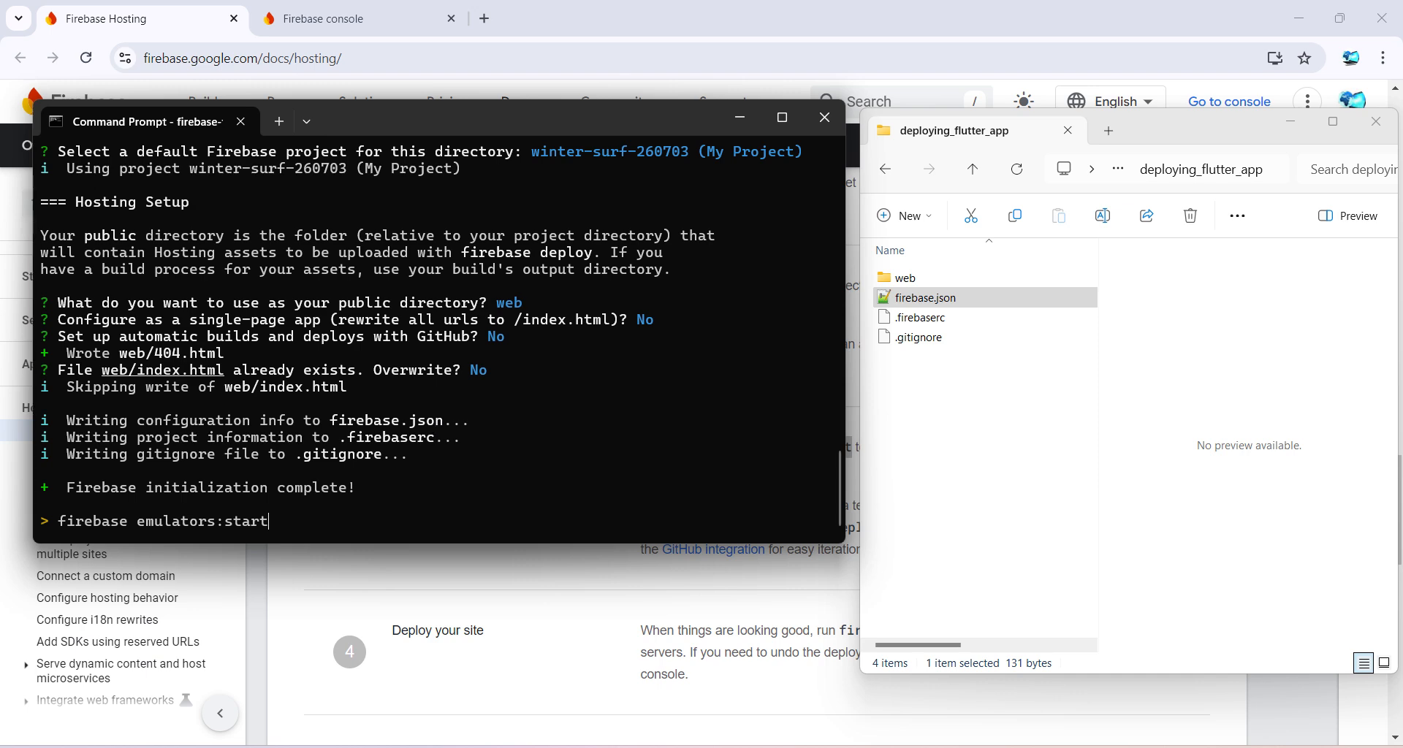
pyautogui.press('Return')
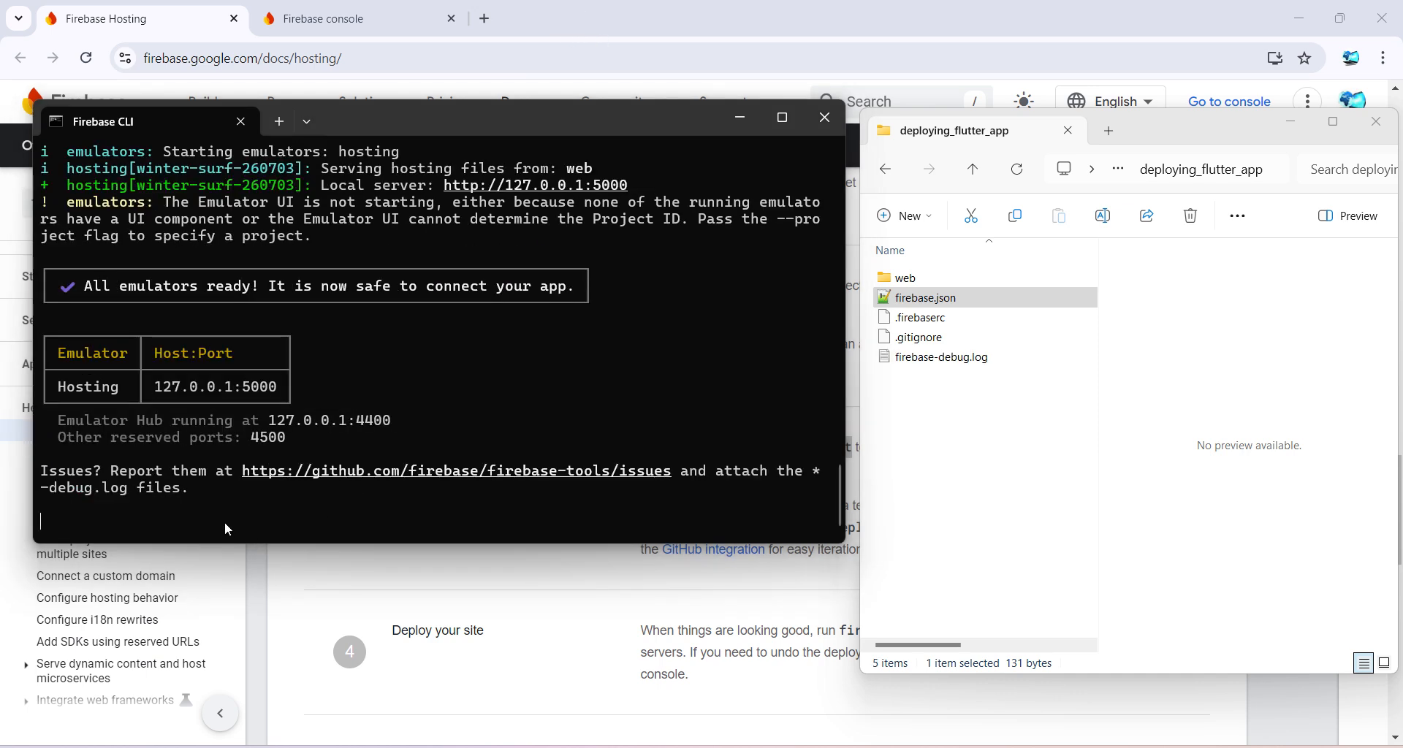
# Step: Open the local server address from the emulator output in the browser and test the demo app's counter by incrementing it twice
pyautogui.scroll(1, 322, 360)
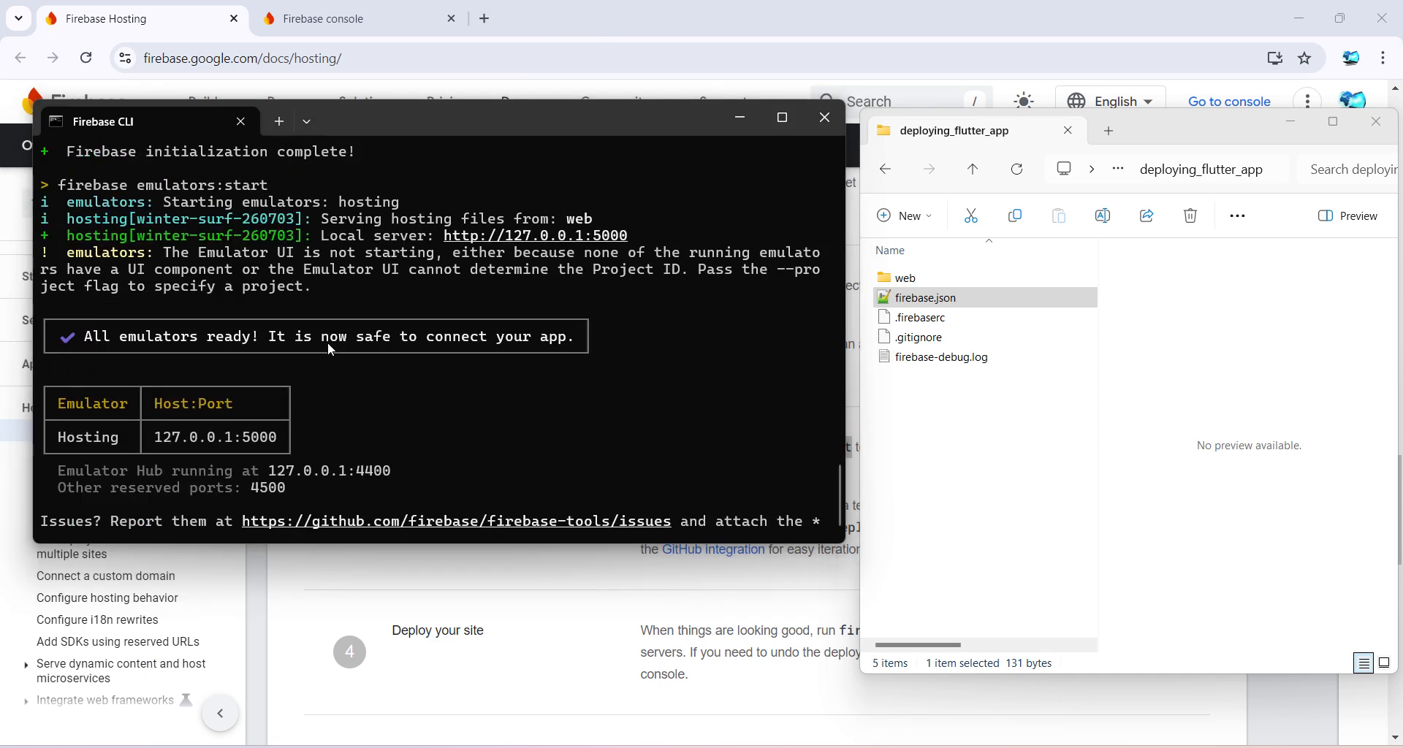
pyautogui.keyDown('ctrl'); pyautogui.click(573, 234); pyautogui.keyUp('ctrl')
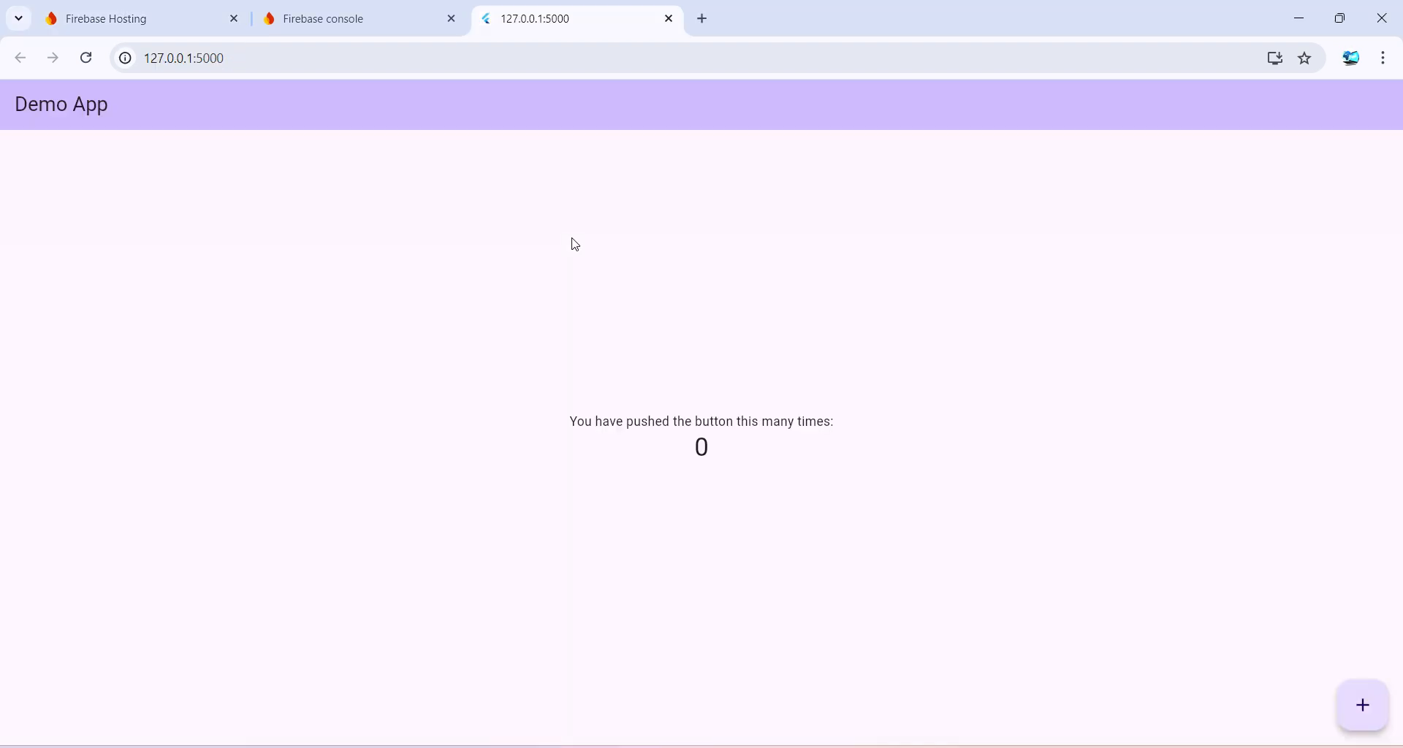
pyautogui.click(1360, 703)
pyautogui.click(1360, 703)
# Step: Return to the Firebase CLI and review the hosting emulator's local server details and request log
pyautogui.click(1306, 24)
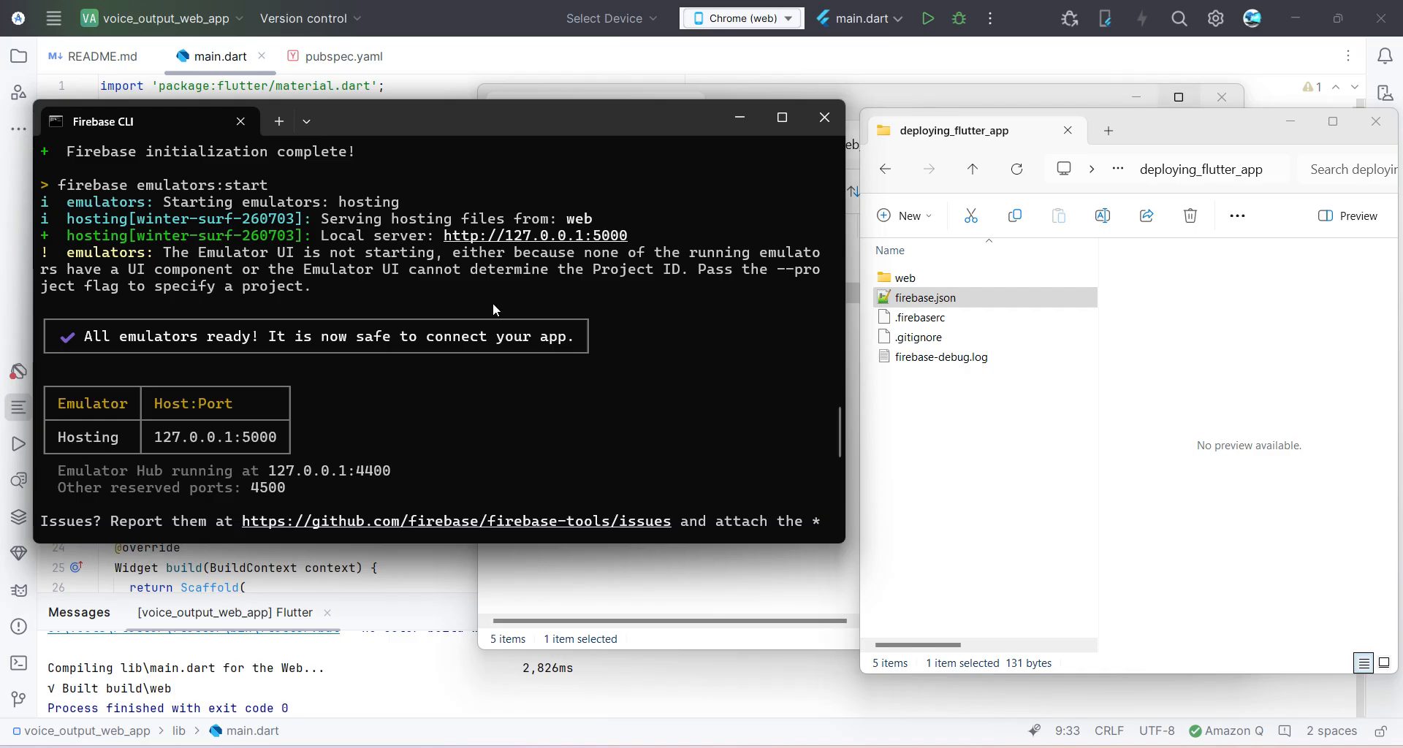
pyautogui.moveTo(315, 235); pyautogui.dragTo(658, 235)
pyautogui.hotkey('ctrl', 'c')
pyautogui.scroll(-3, 264, 379)
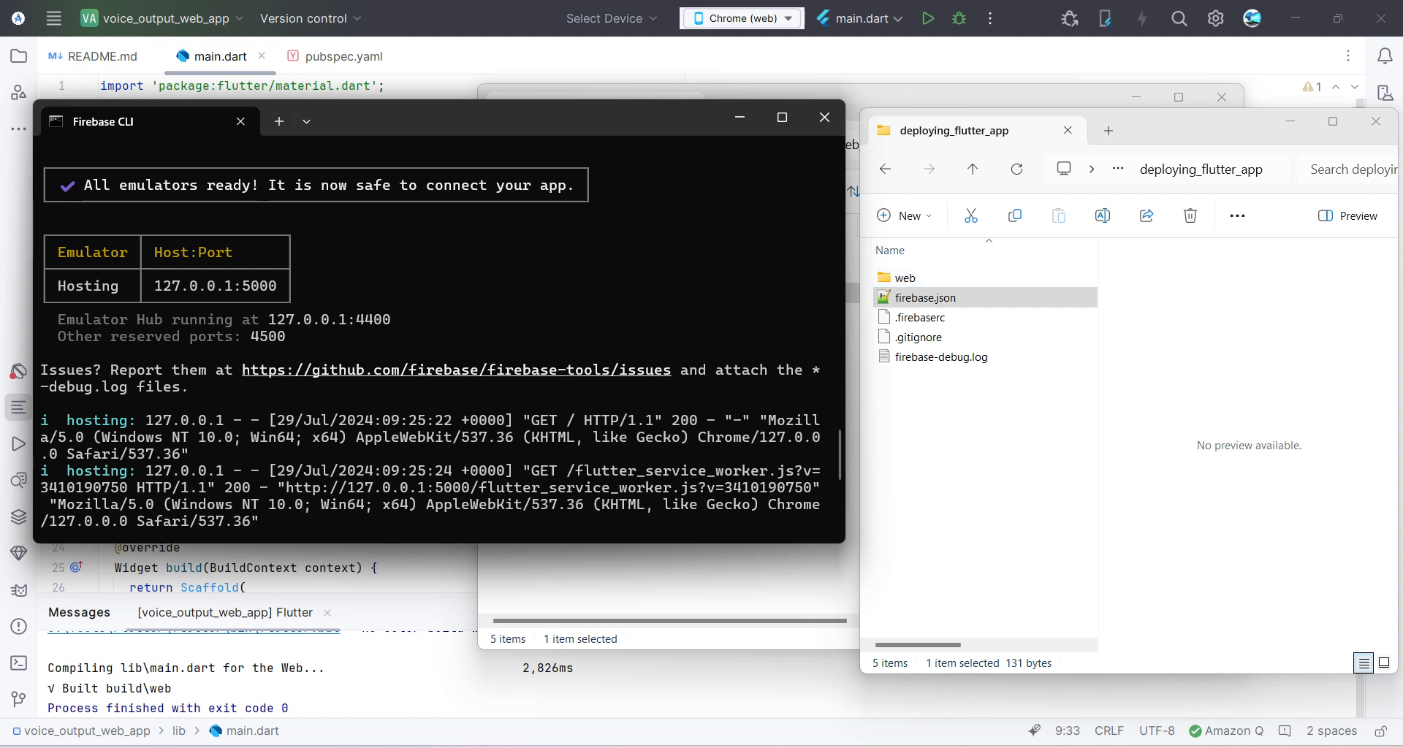
# Step: Switch to the Firebase Hosting documentation and copy the firebase deploy command from its Deploy your site step
pyautogui.hotkey('alt', 'Tab')
pyautogui.click(122, 26)
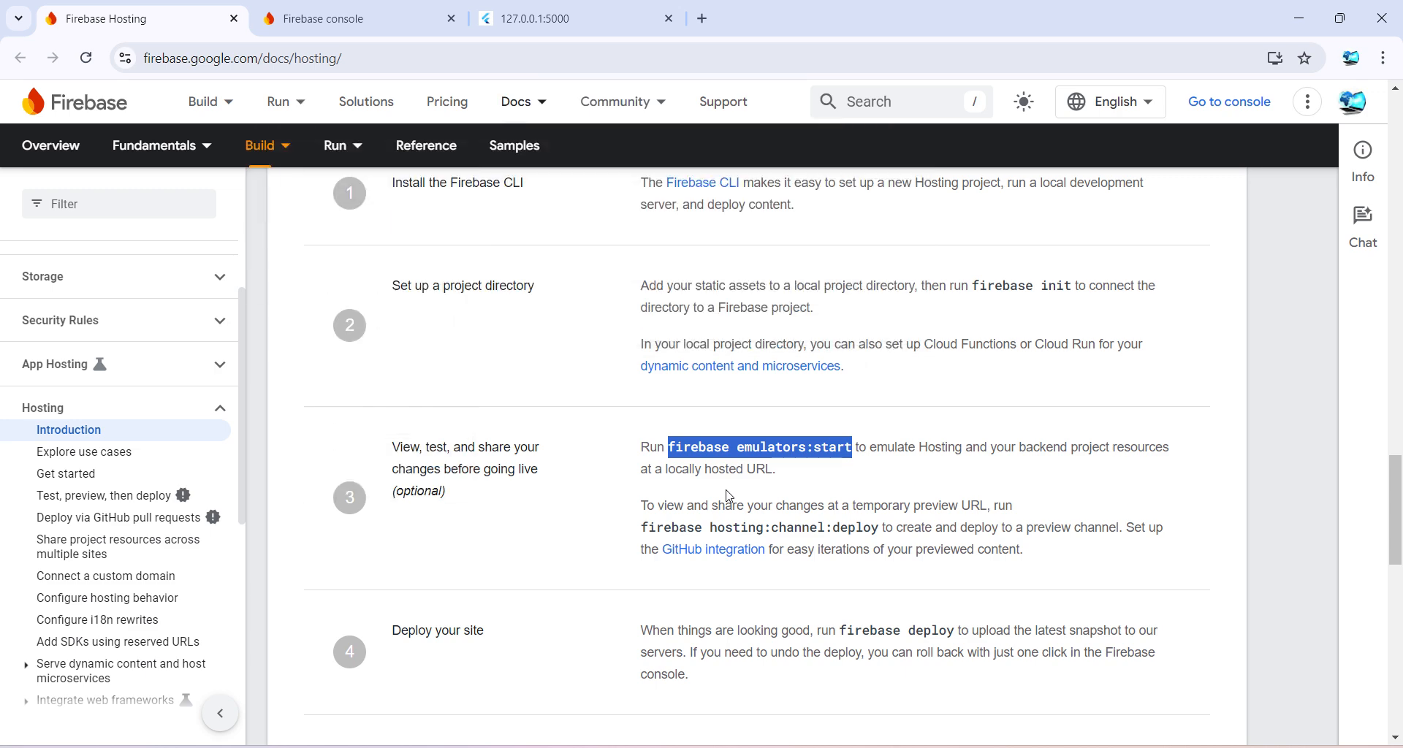
pyautogui.scroll(-1, 728, 496)
pyautogui.scroll(-1, 728, 496)
pyautogui.moveTo(388, 447); pyautogui.dragTo(956, 441)
pyautogui.click(757, 446)
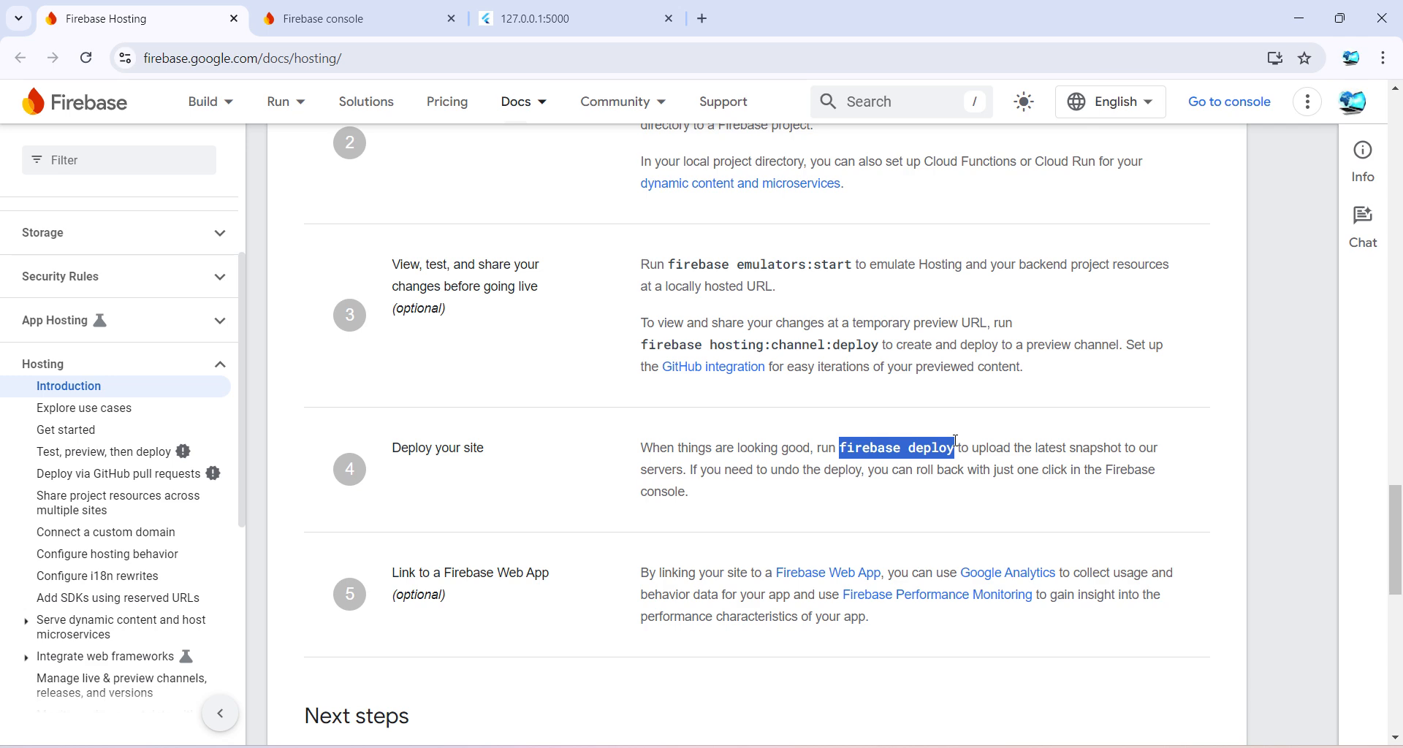
# Step: Stop the running emulator in the Firebase CLI, run firebase deploy, and move the CLI window aside
pyautogui.click(123, 745)
pyautogui.scroll(-7, 393, 429)
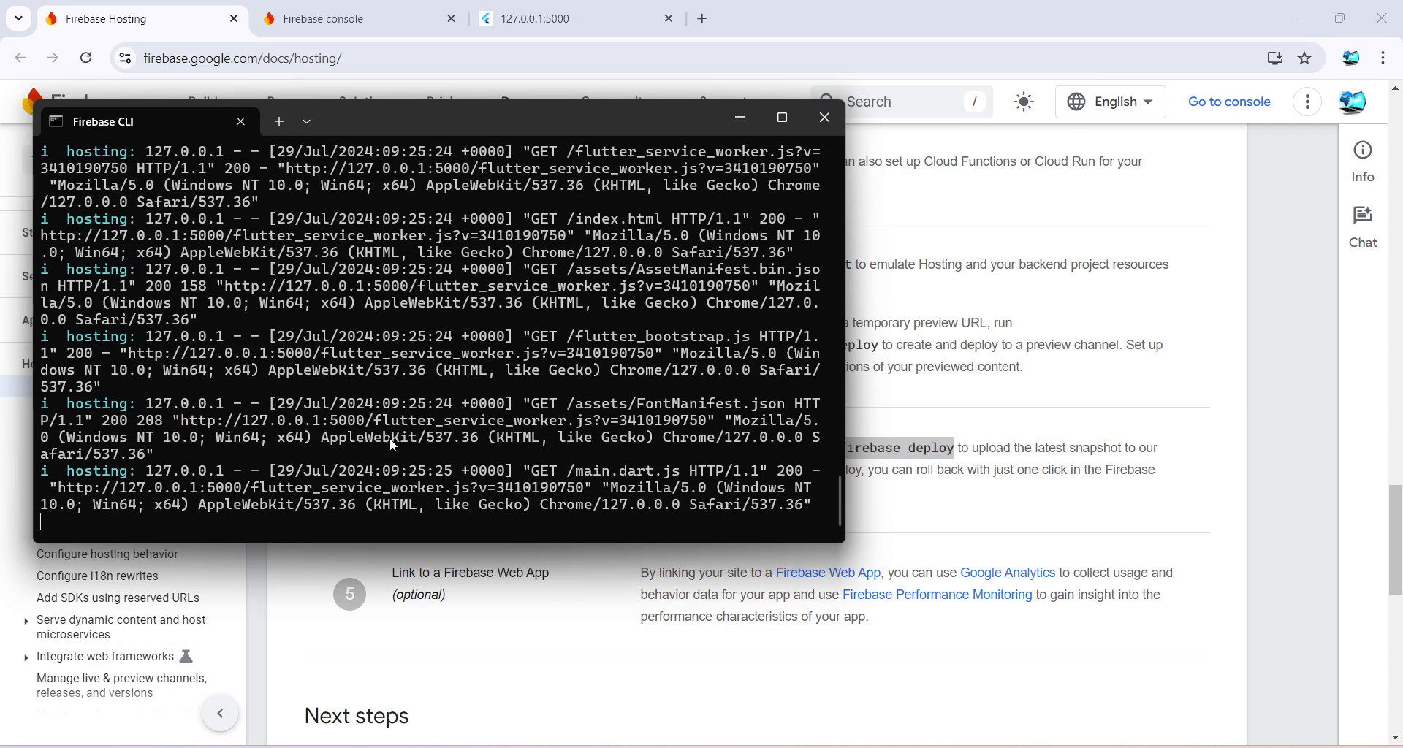
pyautogui.hotkey('ctrl', 'c')
pyautogui.hotkey('ctrl', 'v')
pyautogui.press('Return')
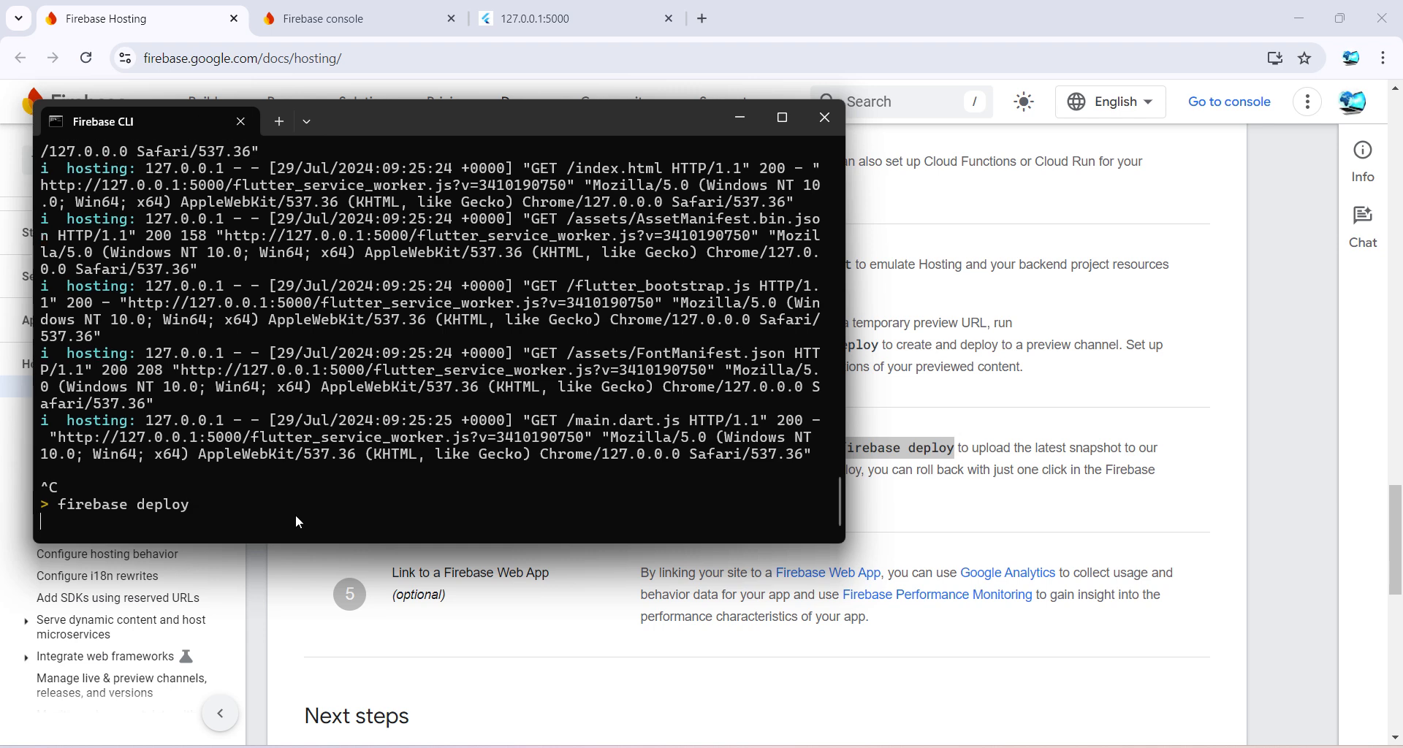
pyautogui.moveTo(368, 117); pyautogui.dragTo(794, 143)
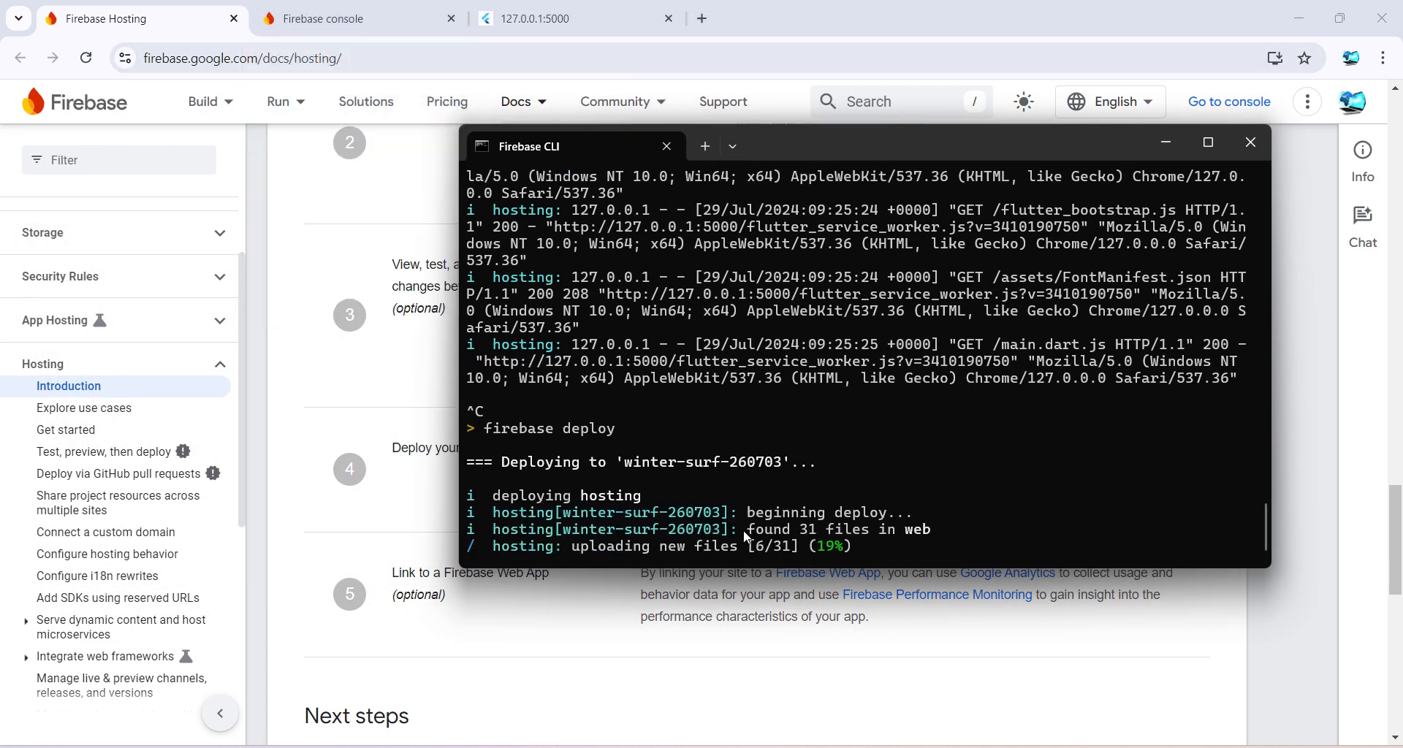
# Step: Switch to the Firebase console in the browser and open the My Project (winter-surf-260703) overview
pyautogui.click(365, 22)
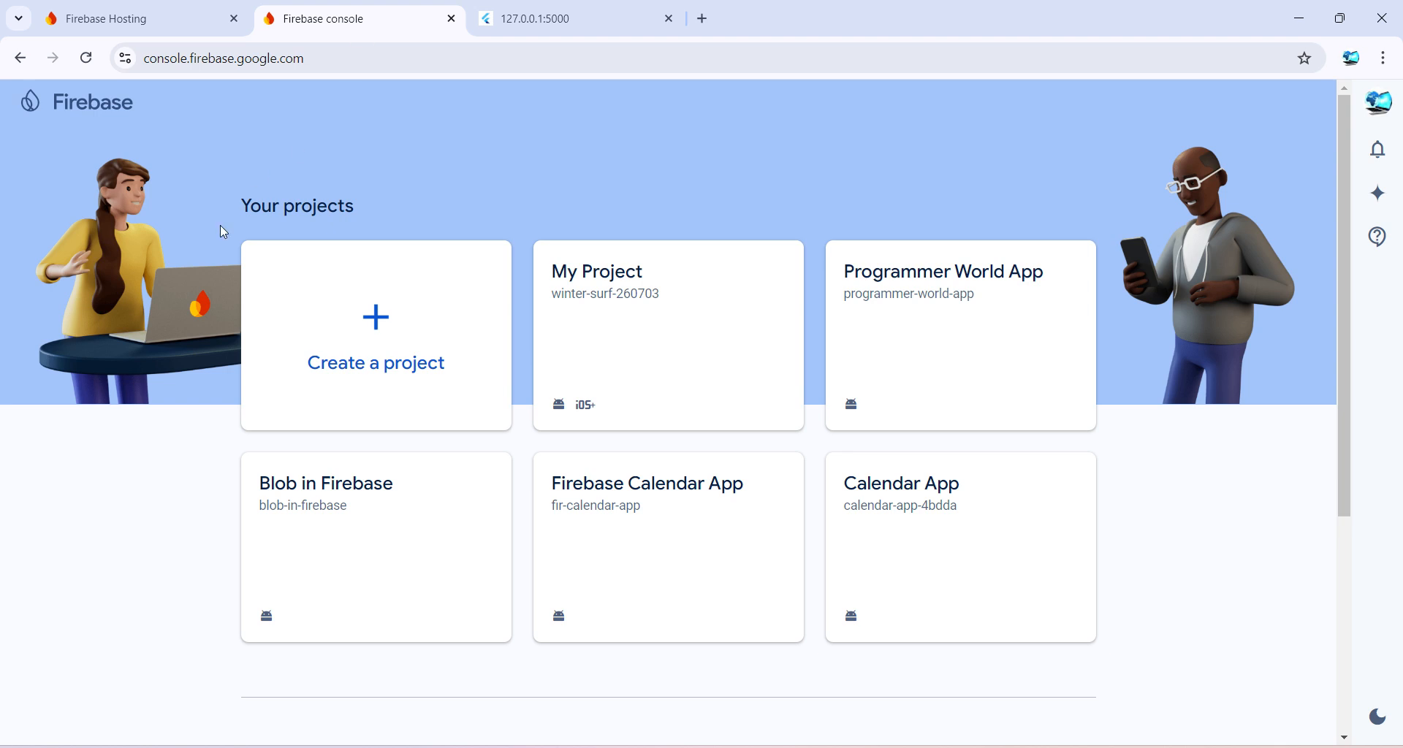
pyautogui.click(582, 278)
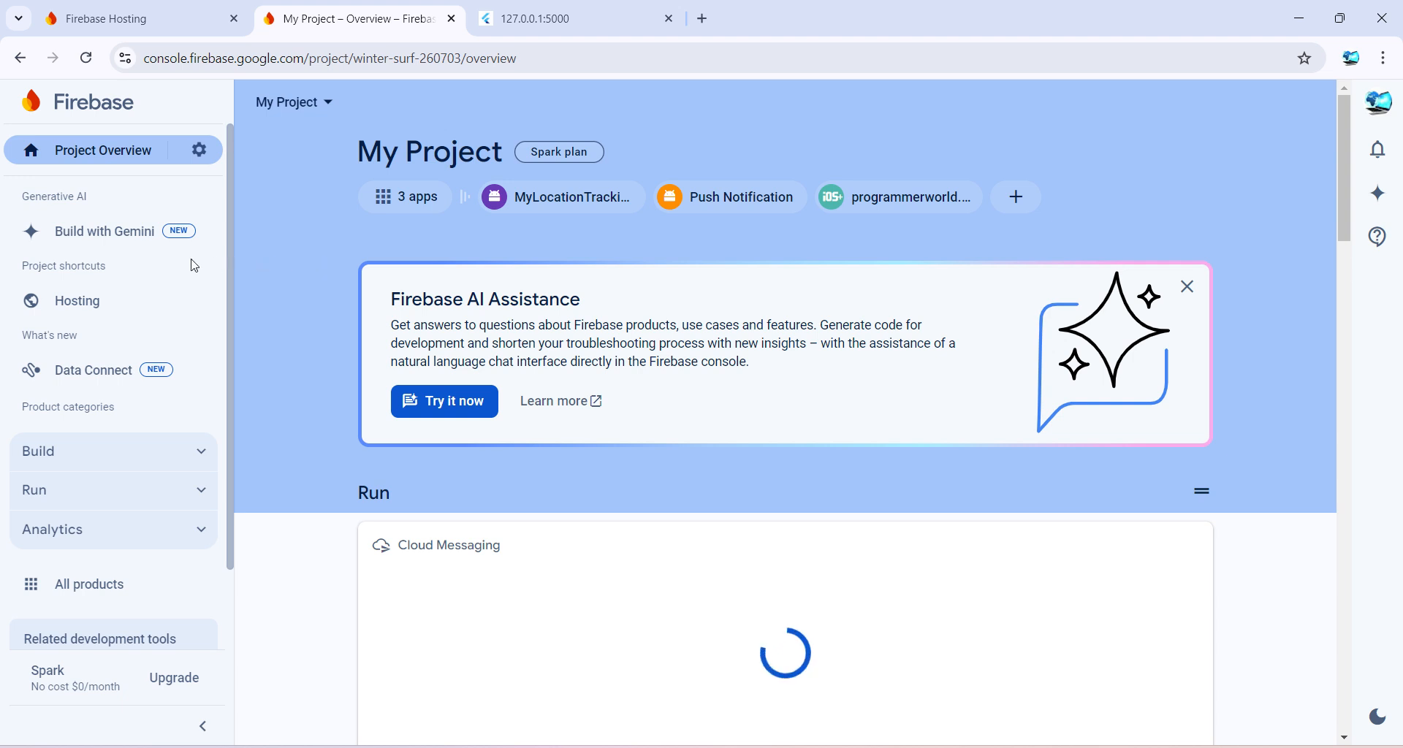
# Step: Open the project's Hosting dashboard, launch the winter-surf-260703.web.app domain, and increment the Demo App counter twice
pyautogui.click(76, 313)
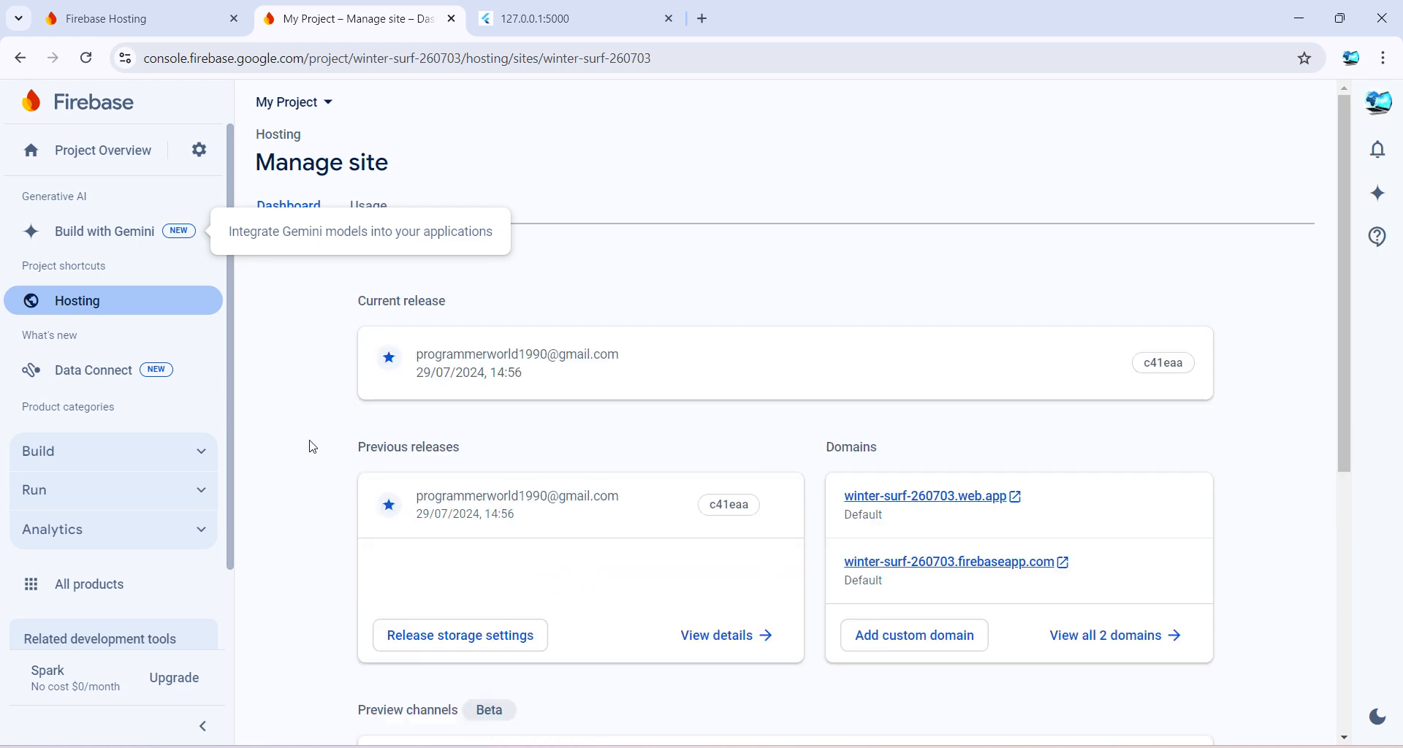
pyautogui.scroll(-3, 920, 393)
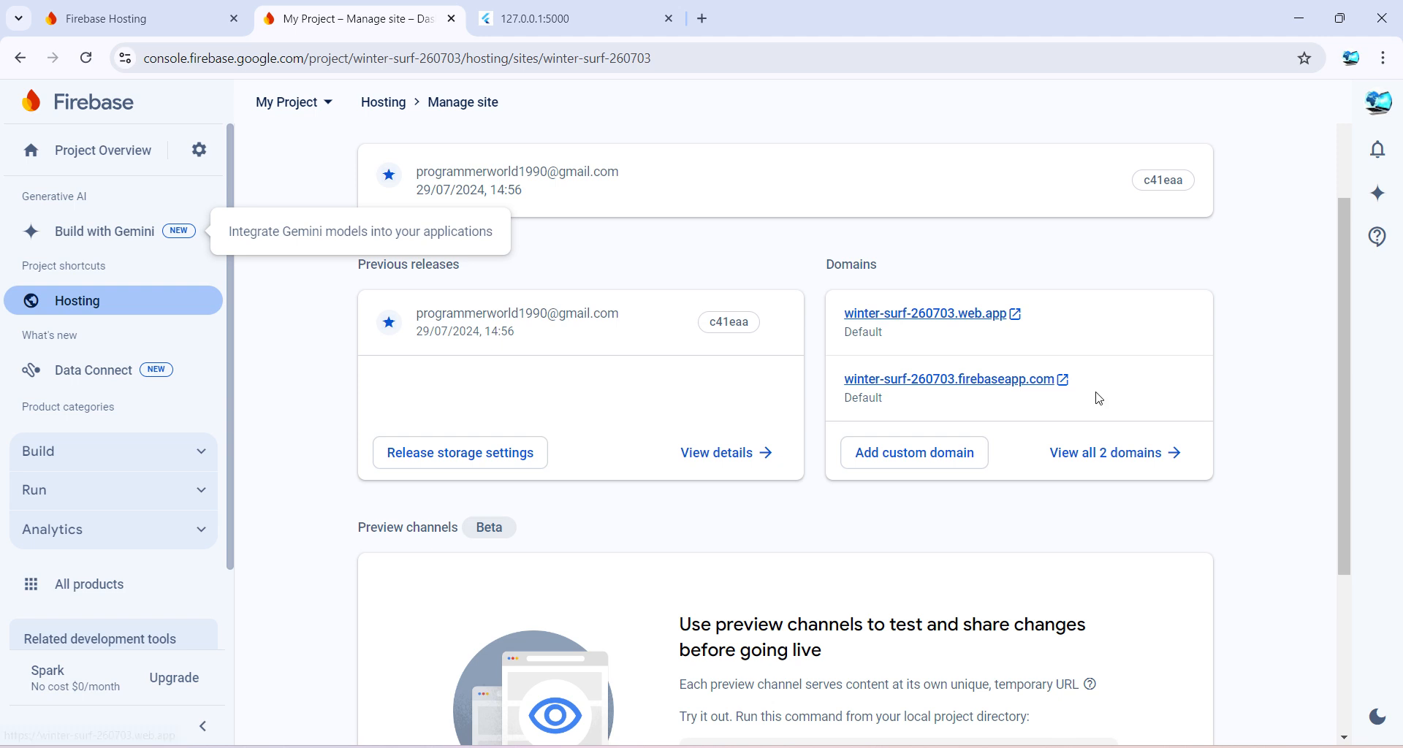
pyautogui.click(1016, 315)
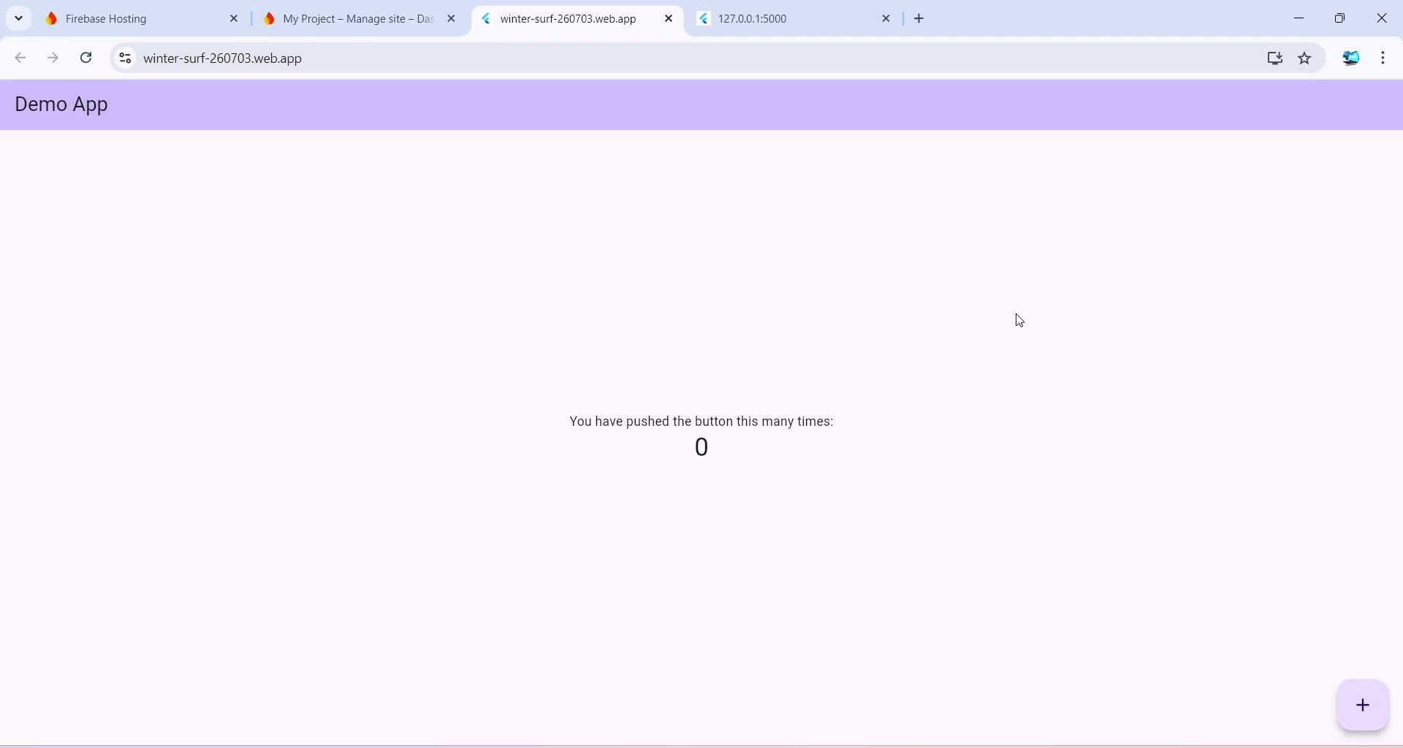
pyautogui.click(1365, 705)
pyautogui.click(1369, 705)
# Step: Copy the deployed app's web address and paste it below the heading in the Notepad notes
pyautogui.click(398, 56)
pyautogui.hotkey('alt', 'Tab')
pyautogui.click(232, 232)
pyautogui.hotkey('ctrl', 'v')
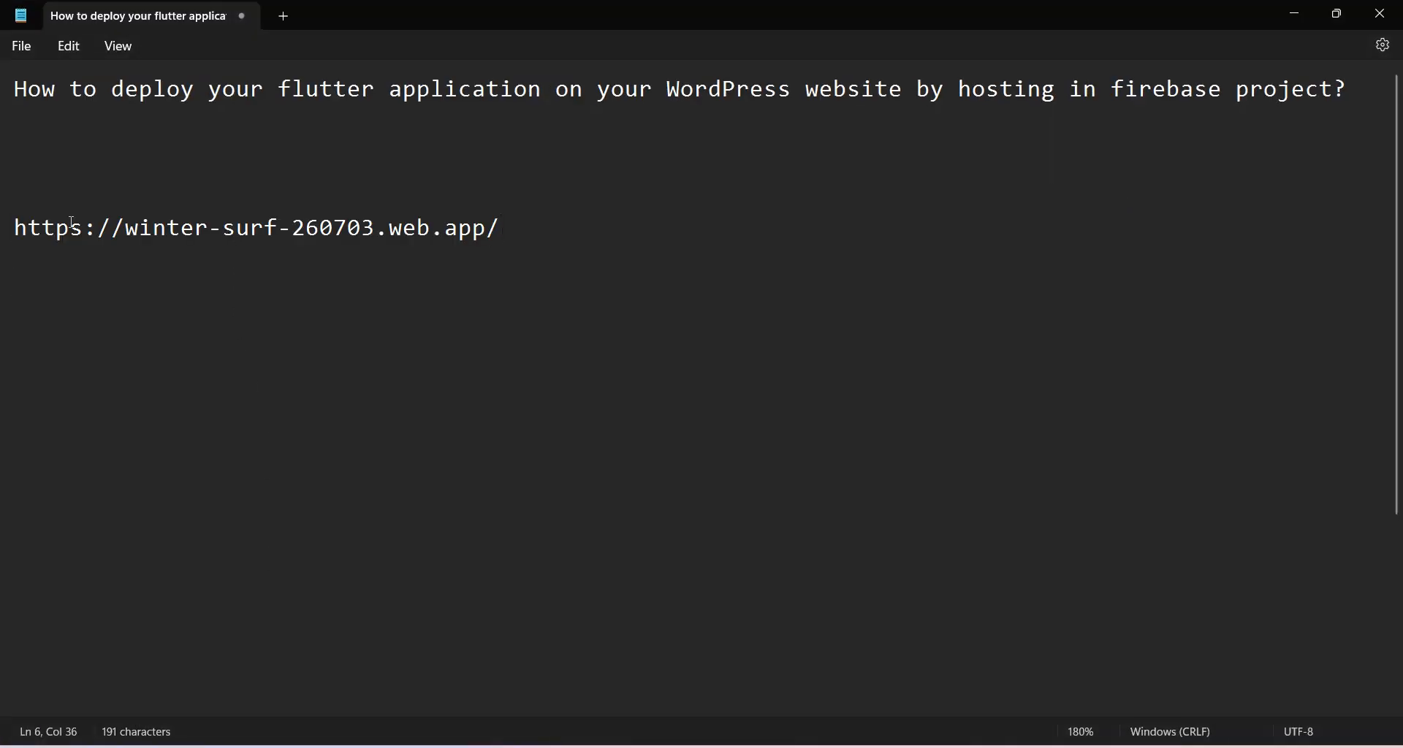
pyautogui.click(12, 234)
pyautogui.click(472, 228)
pyautogui.moveTo(523, 223); pyautogui.dragTo(17, 226)
pyautogui.click(18, 227)
pyautogui.moveTo(671, 91); pyautogui.dragTo(886, 94)
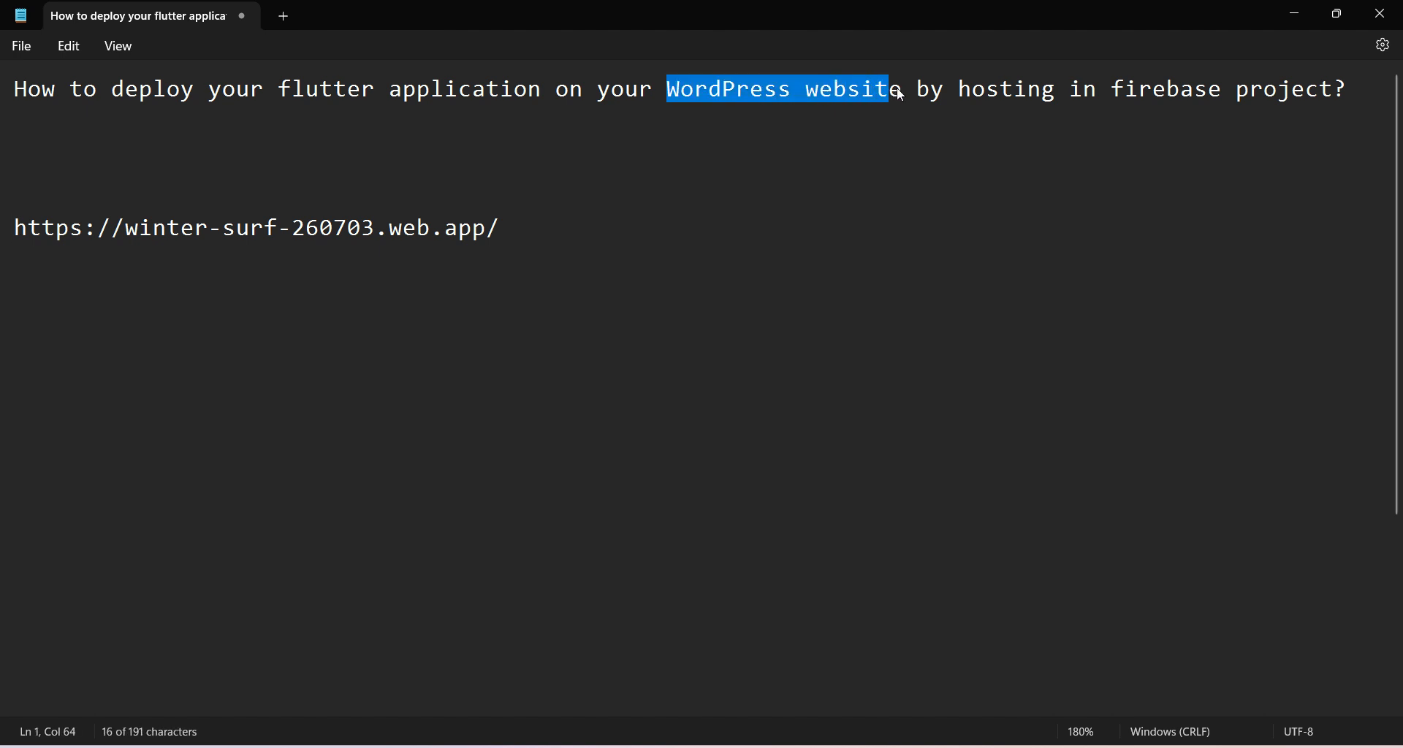
pyautogui.click(600, 172)
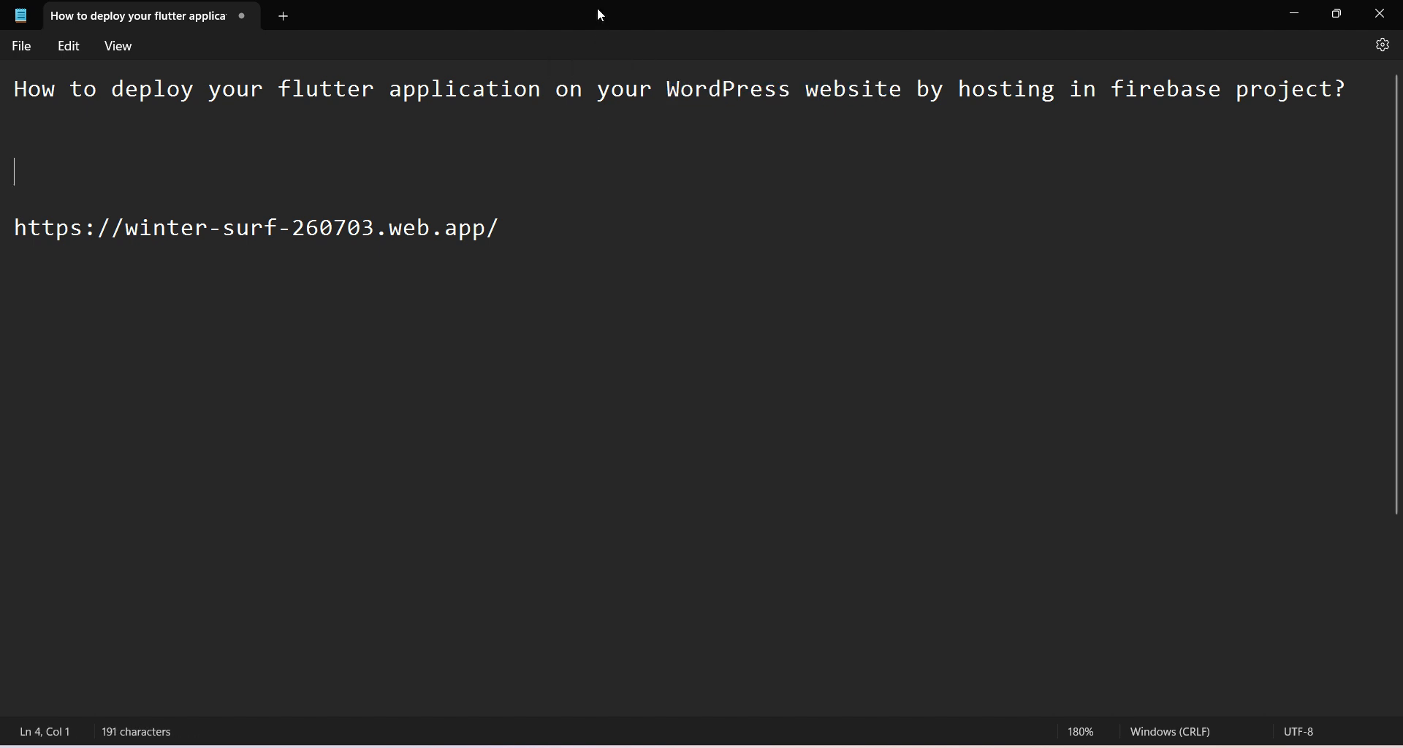
# Step: Switch to the new WordPress page and title it "Sample Flutter Application hosting on Firebase server - Sample Page"
pyautogui.click(369, 638)
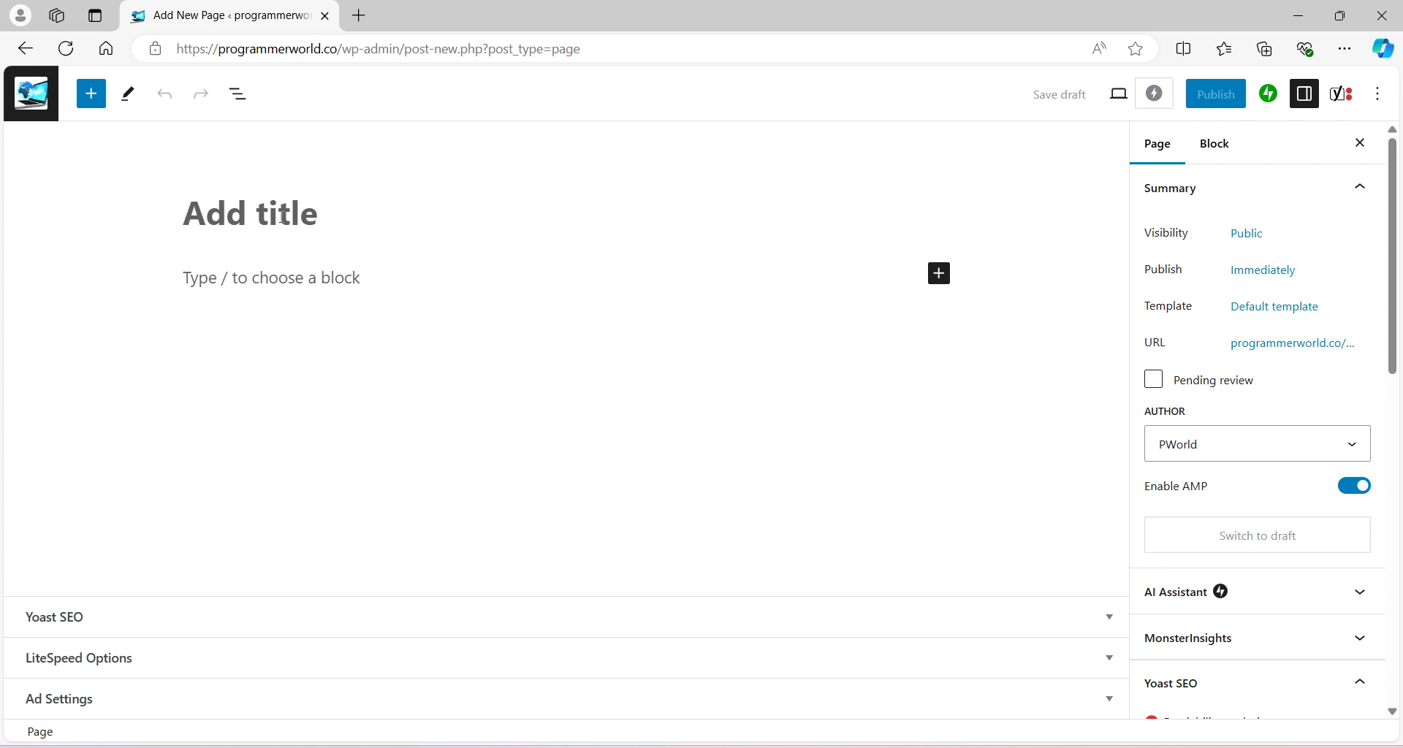
pyautogui.write('Sample ')
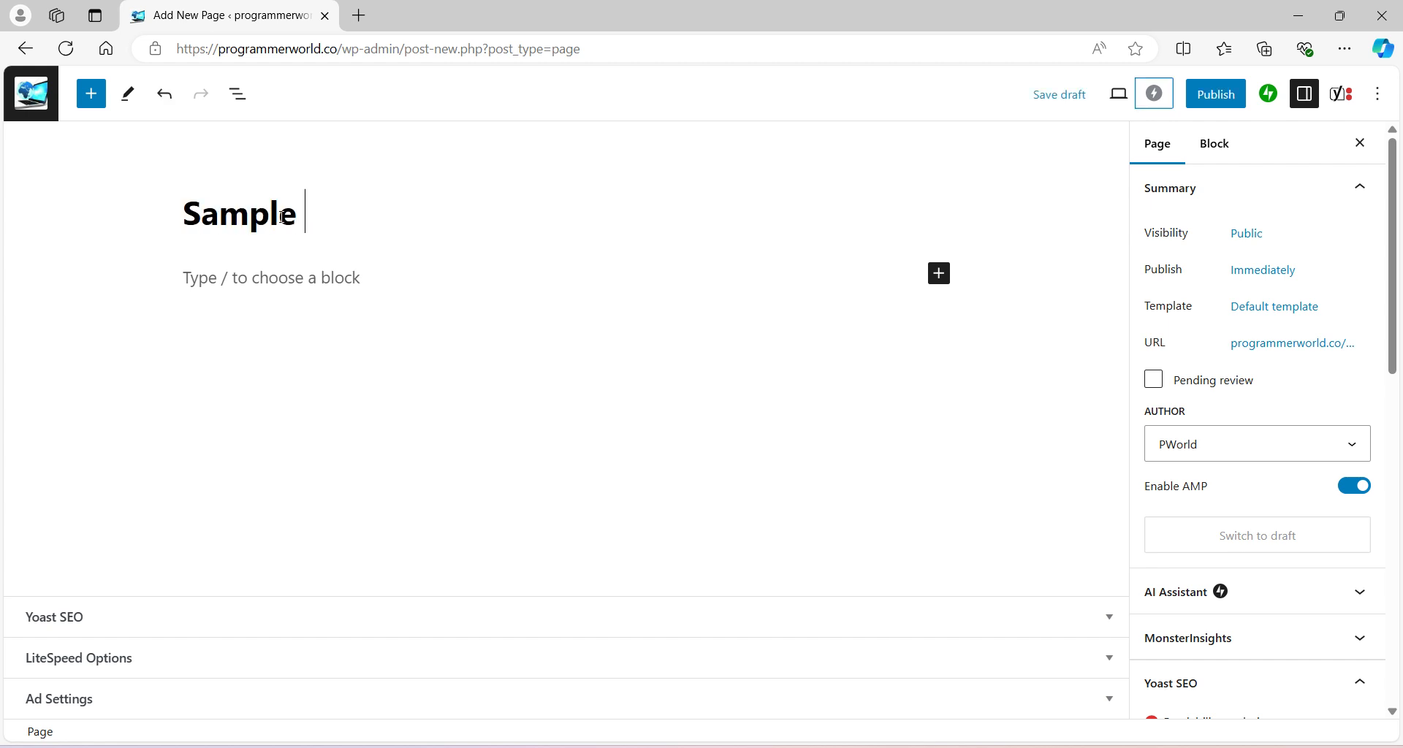
pyautogui.write('Flutt')
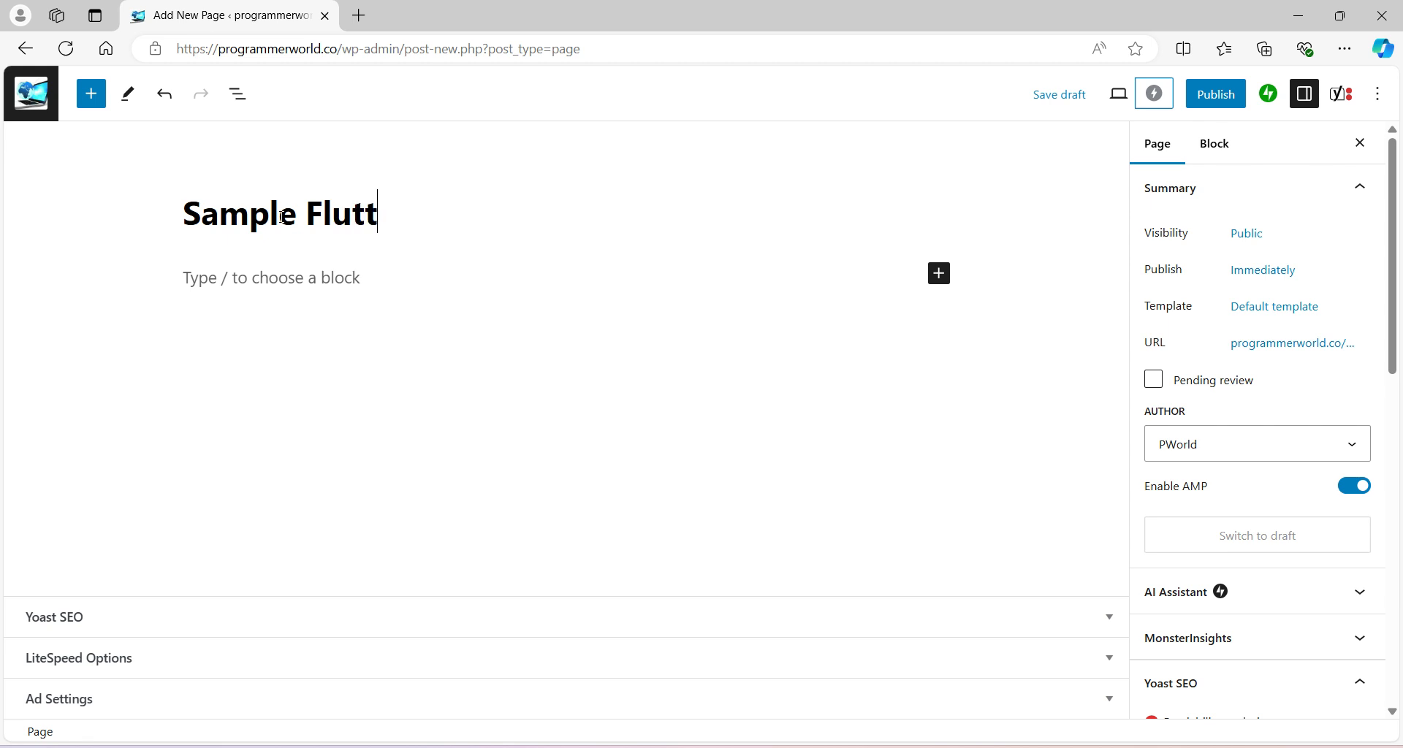
pyautogui.write('er Application ')
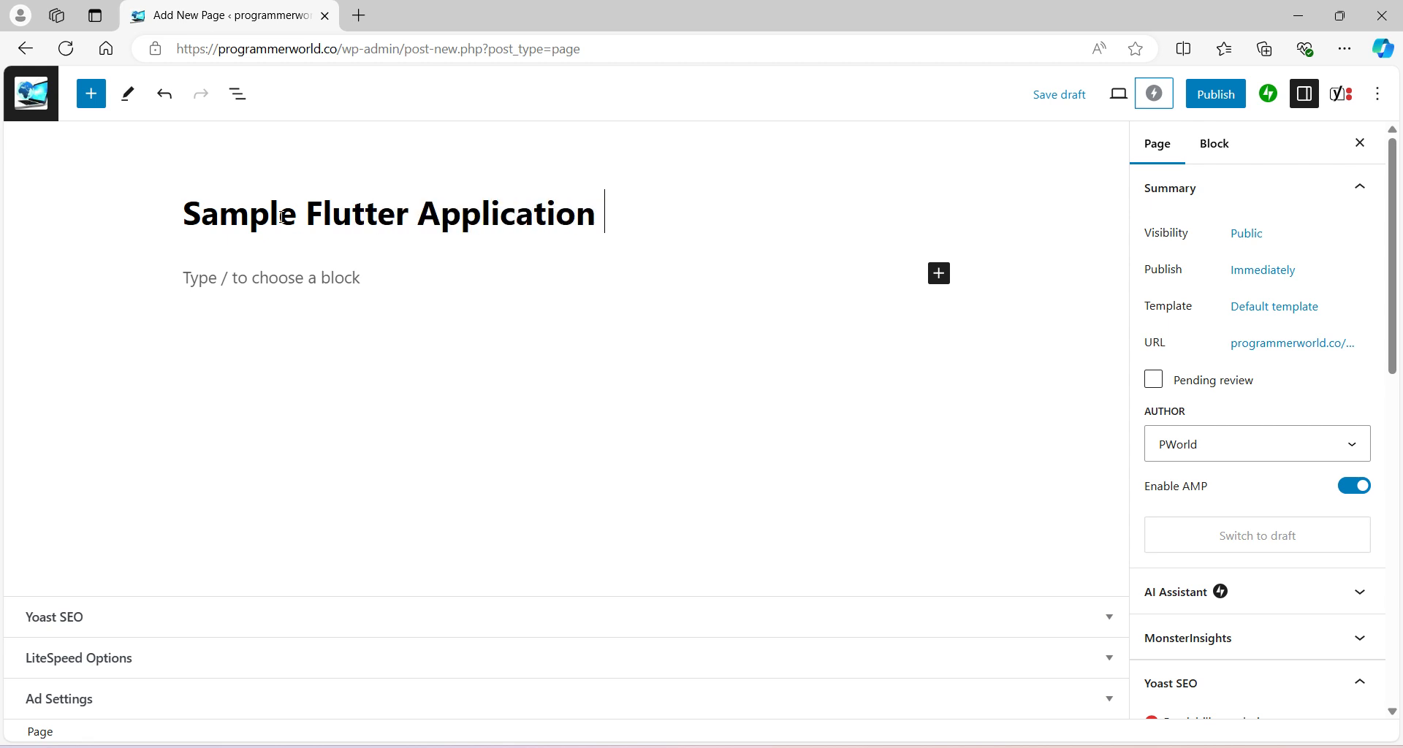
pyautogui.write('deployement')
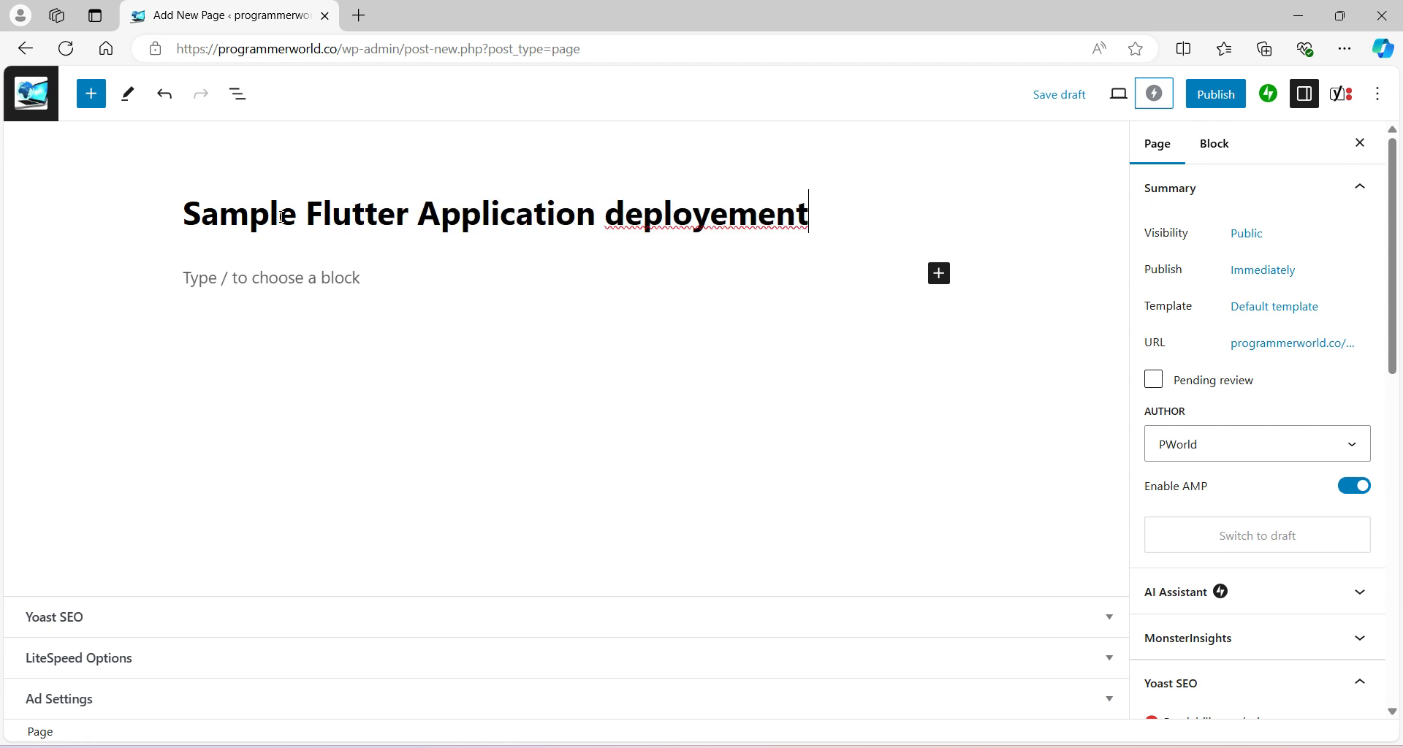
pyautogui.press('BackSpace')
pyautogui.hotkey('ctrl', 'BackSpace')
pyautogui.write('ho')
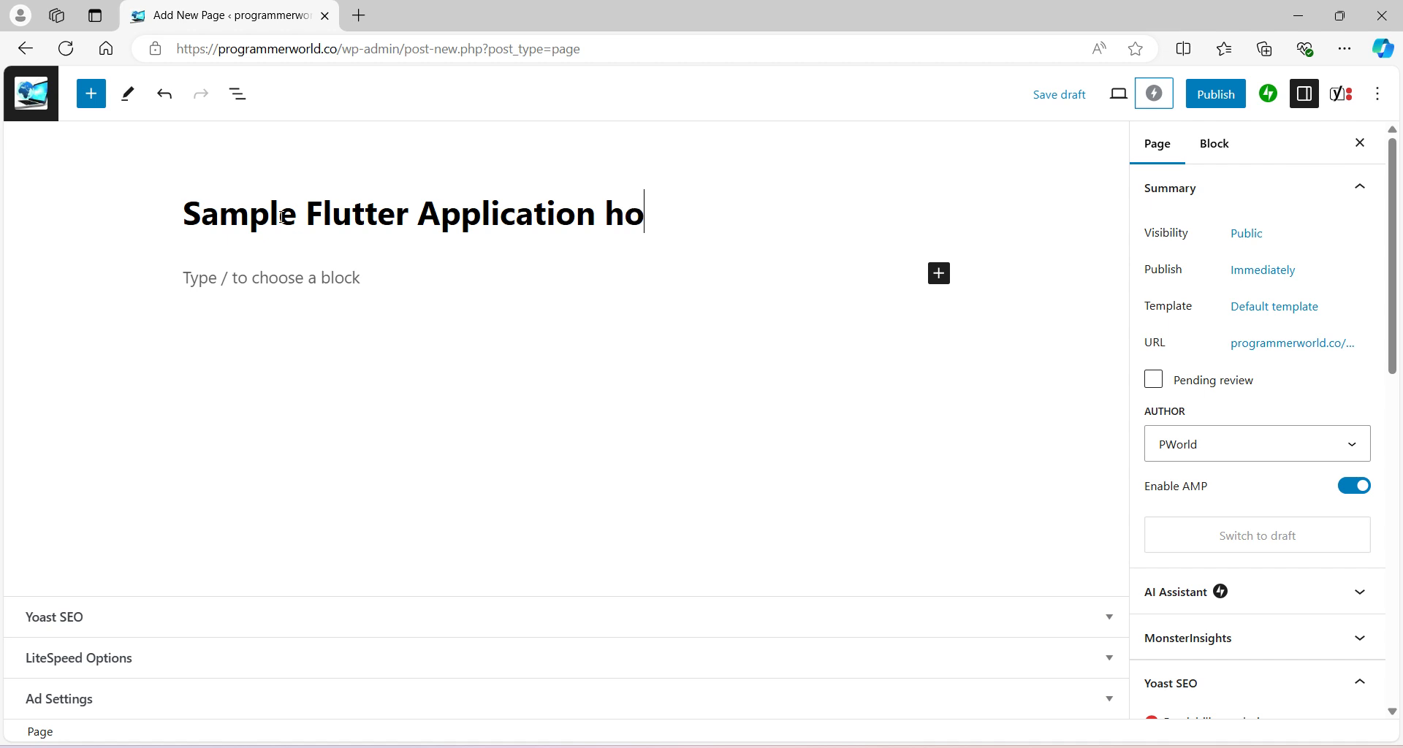
pyautogui.write('sting on ')
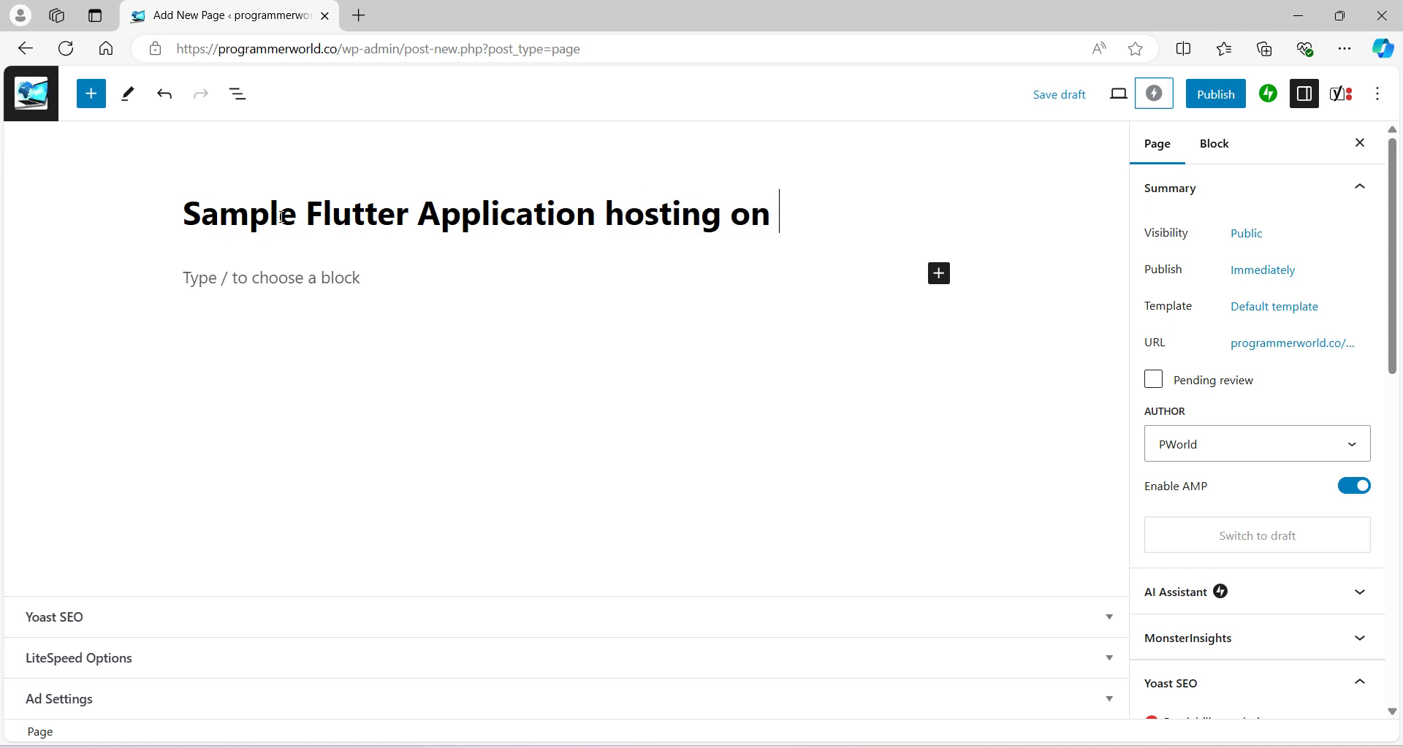
pyautogui.write('Firebase server')
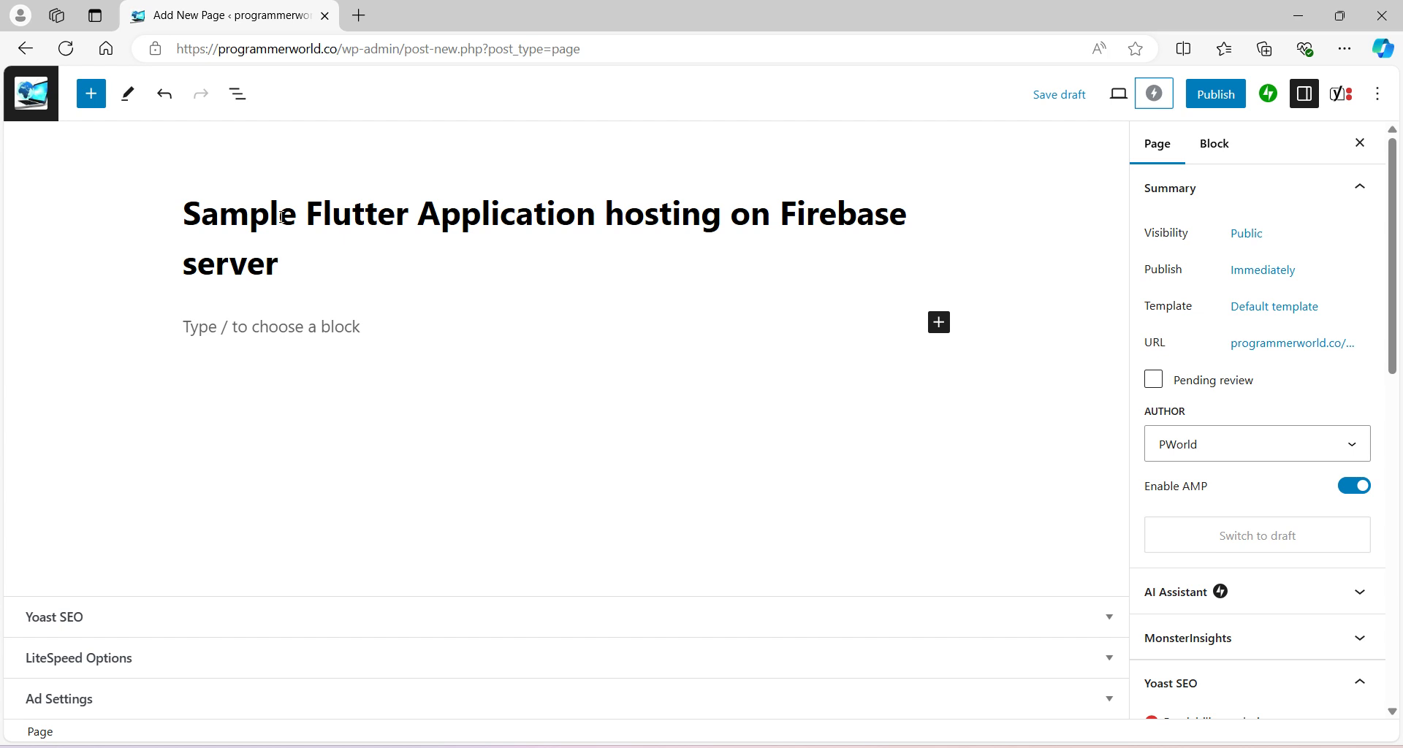
pyautogui.write(' - Sample ')
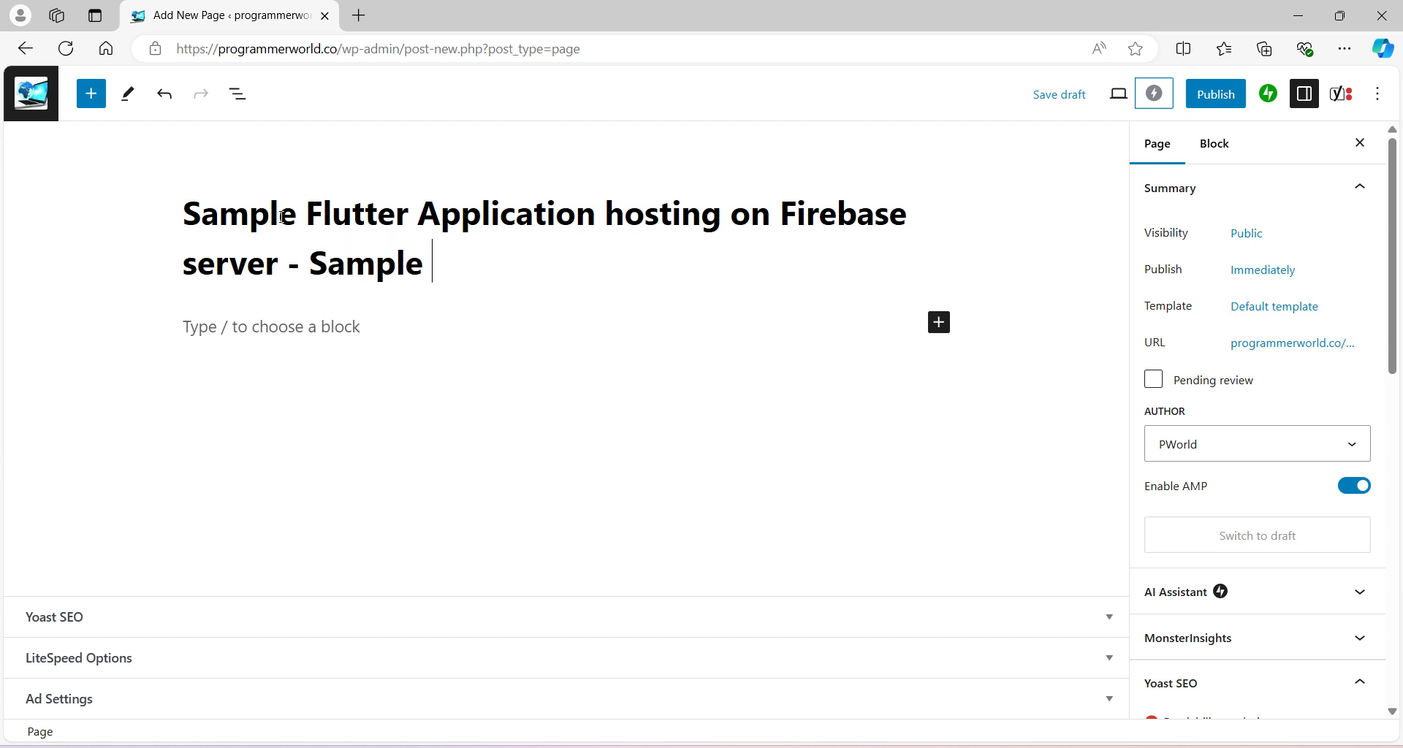
pyautogui.write('Page')
# Step: Remove the leading word "Sample" from the page title so that it starts with "Flutter Application"
pyautogui.press('Left')
pyautogui.press('Left')
pyautogui.press('Left')
pyautogui.press('Left')
pyautogui.press('Left')
pyautogui.press('Left')
pyautogui.press('Left')
pyautogui.press('Left')
pyautogui.press('Left')
pyautogui.press('Left')
pyautogui.press('Left')
pyautogui.press('Left')
pyautogui.press('Left')
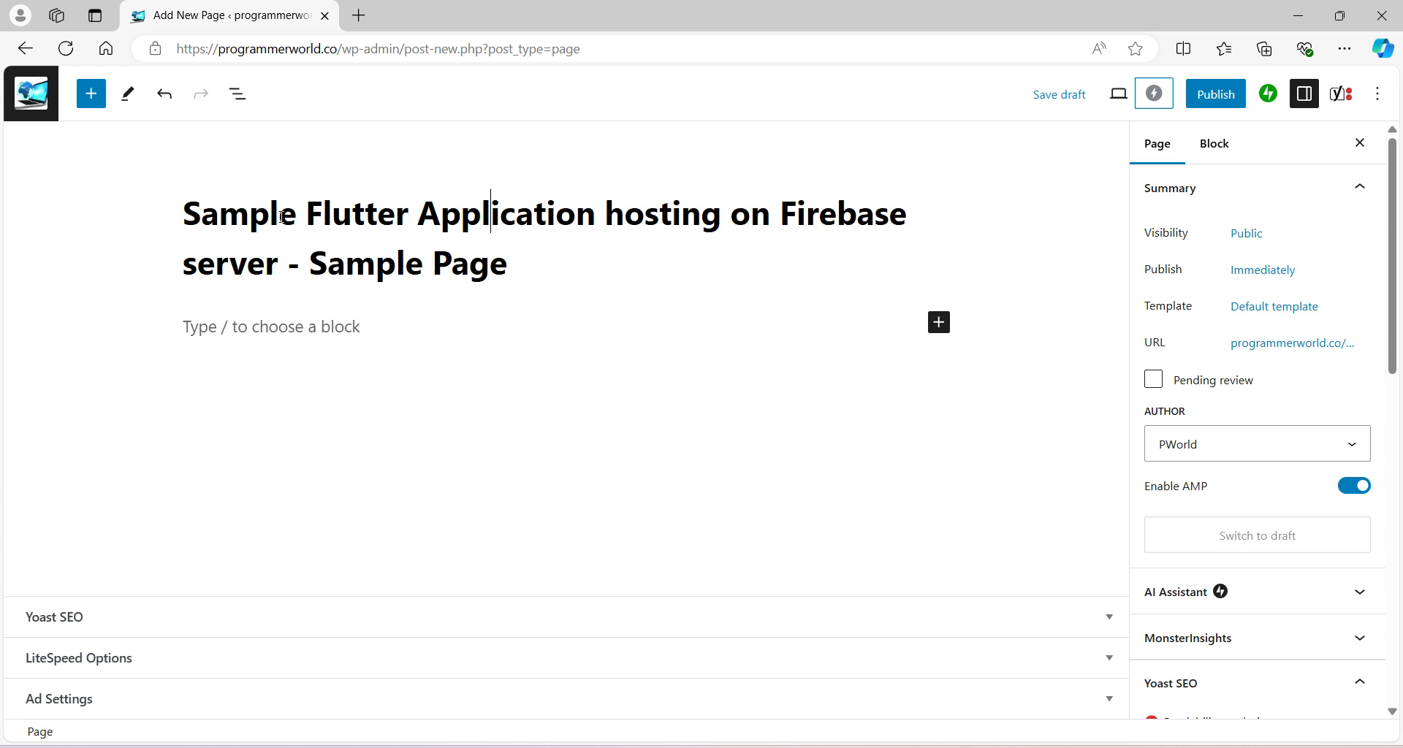
pyautogui.press('BackSpace')
pyautogui.press('BackSpace')
pyautogui.press('BackSpace')
pyautogui.press('BackSpace')
pyautogui.press('BackSpace')
pyautogui.press('BackSpace')
pyautogui.press('BackSpace')
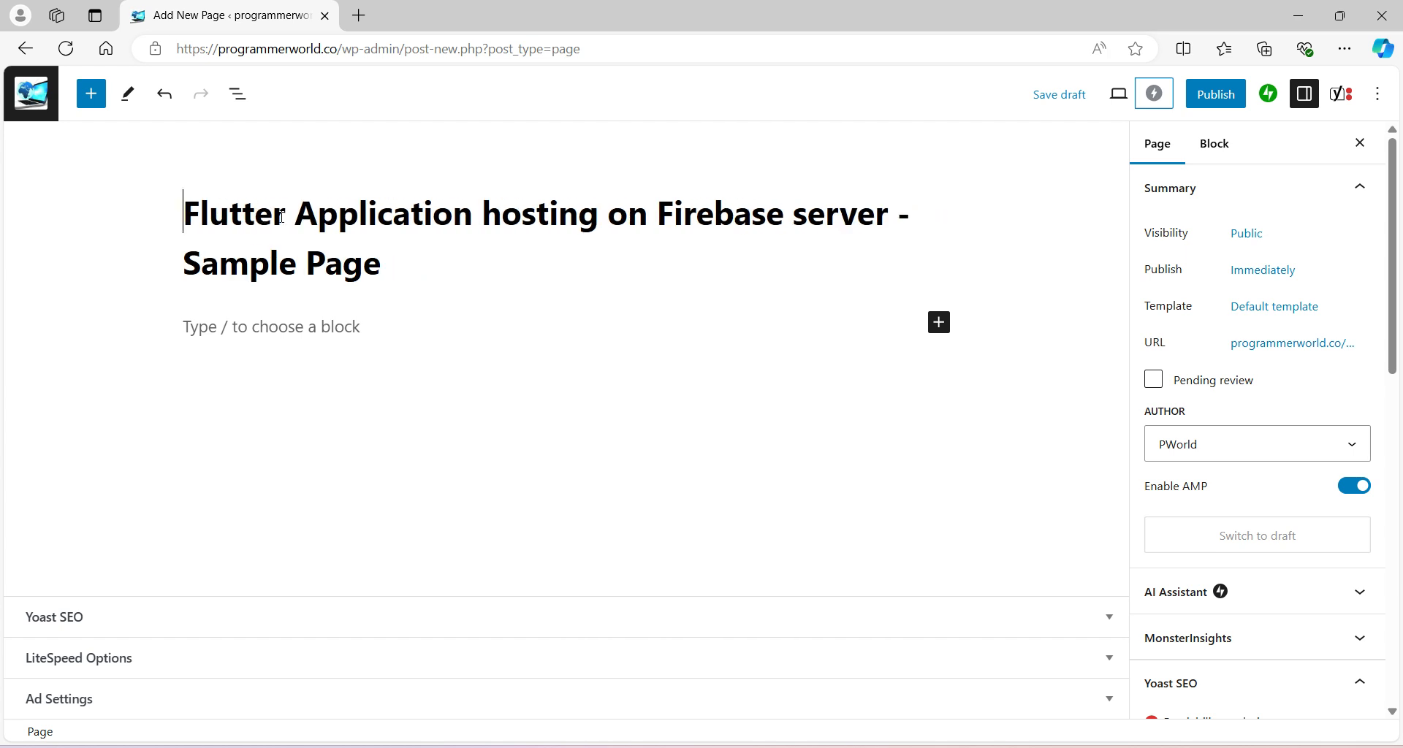
# Step: Search the blocks for html and insert a Custom HTML block below the page title
pyautogui.click(313, 325)
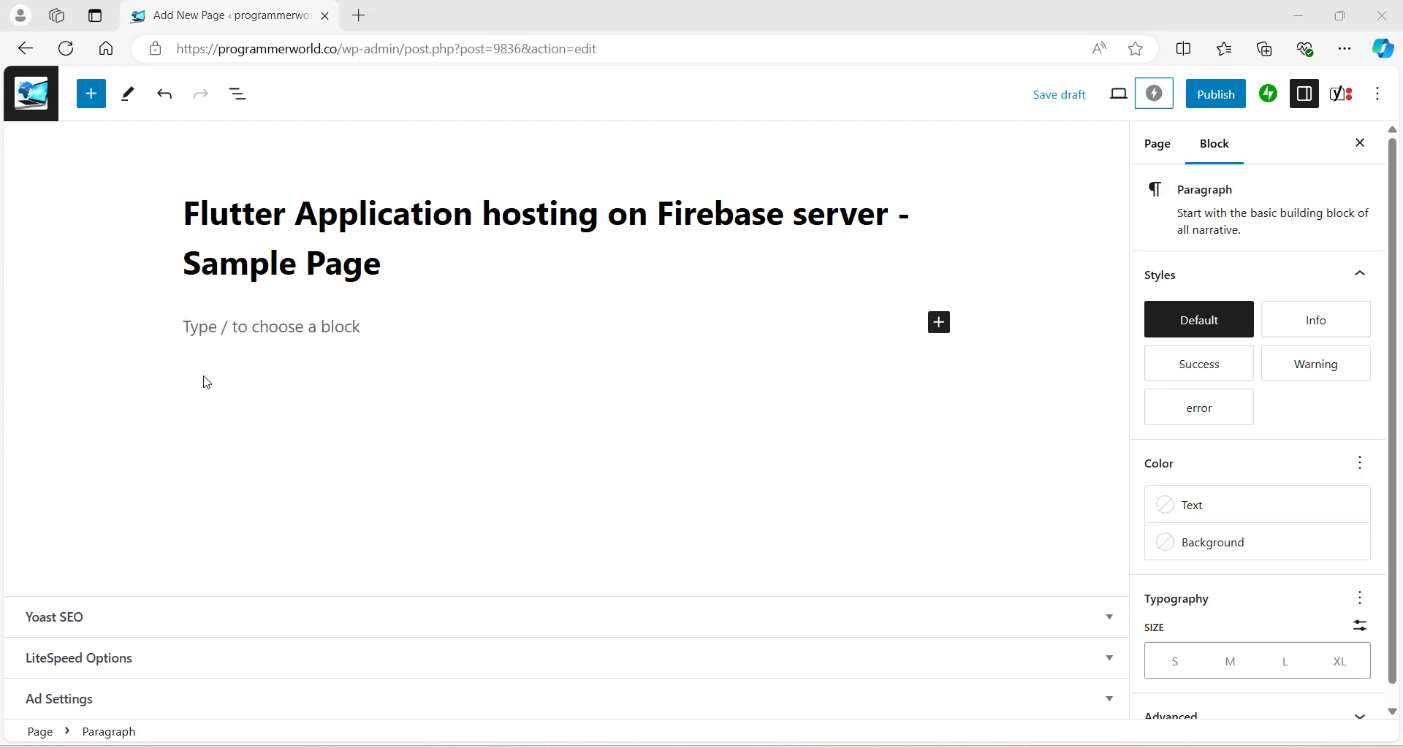
pyautogui.click(204, 377)
pyautogui.click(244, 324)
pyautogui.click(939, 323)
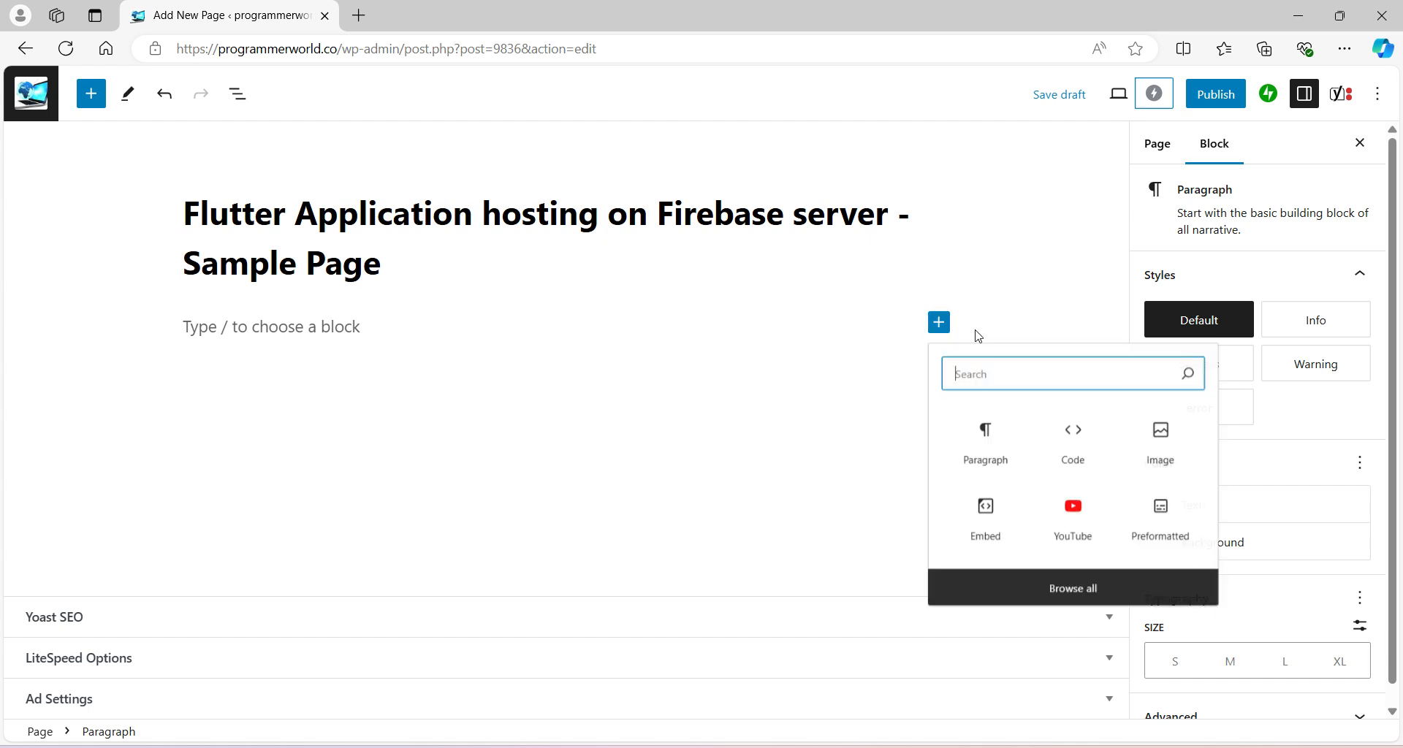
pyautogui.write('html')
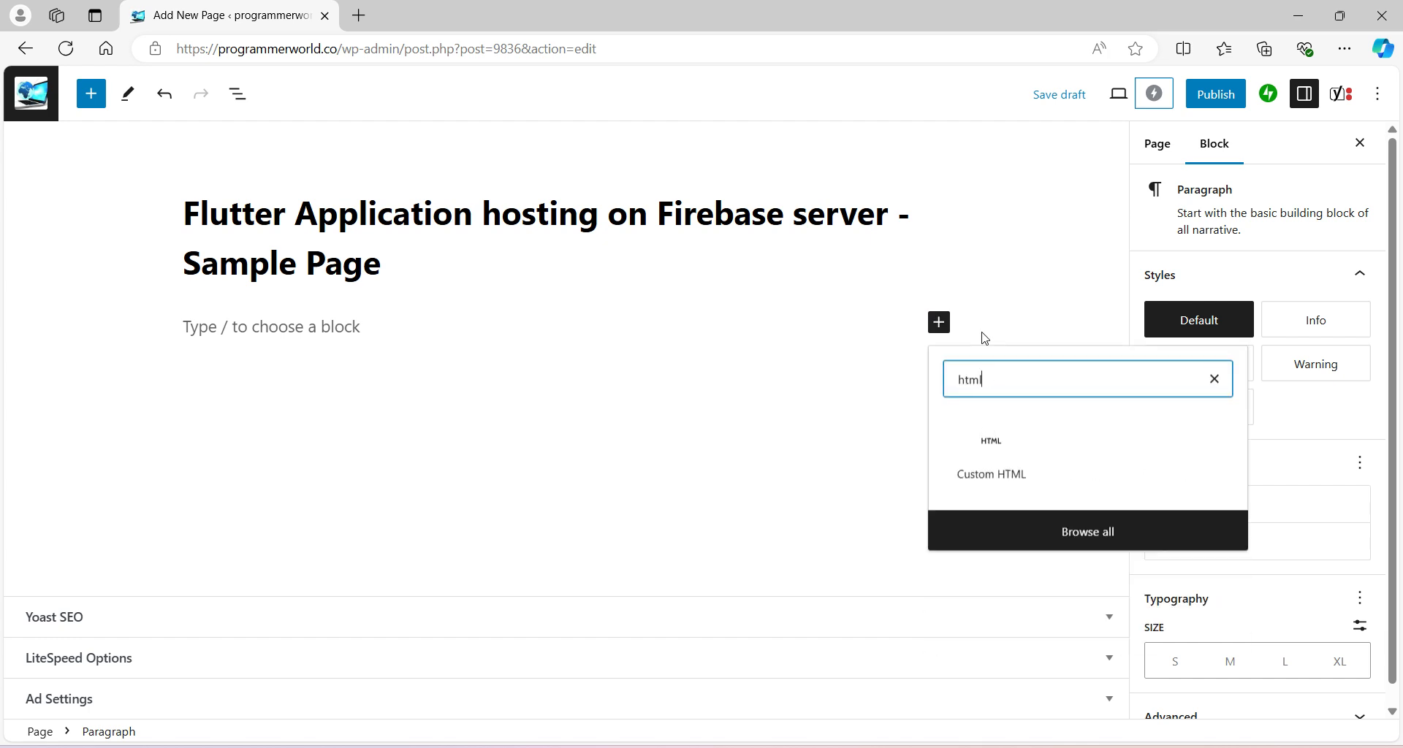
pyautogui.click(991, 457)
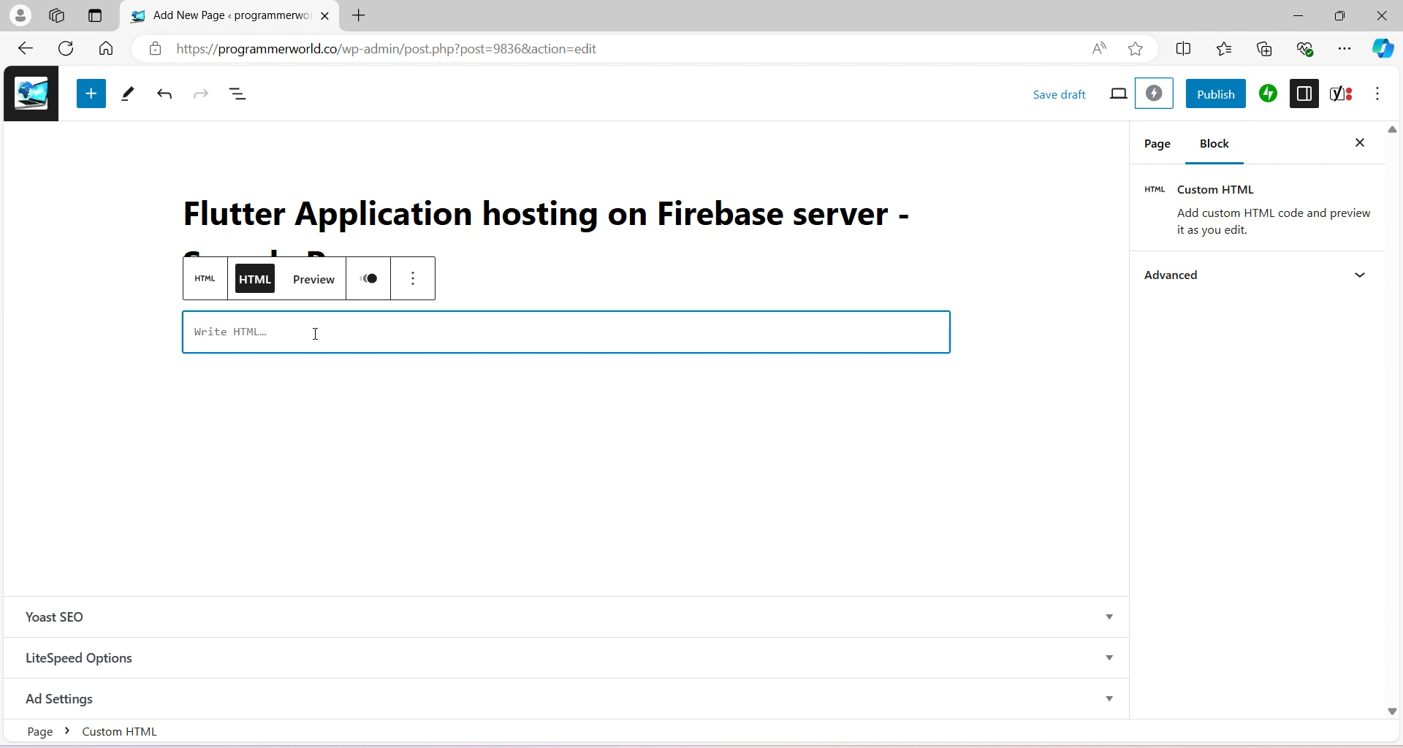
pyautogui.write('<iframe src="https://url.firebase/" width="100%" height="600px" frameborder="0" allowfullscreen></iframe>')
pyautogui.click(343, 332)
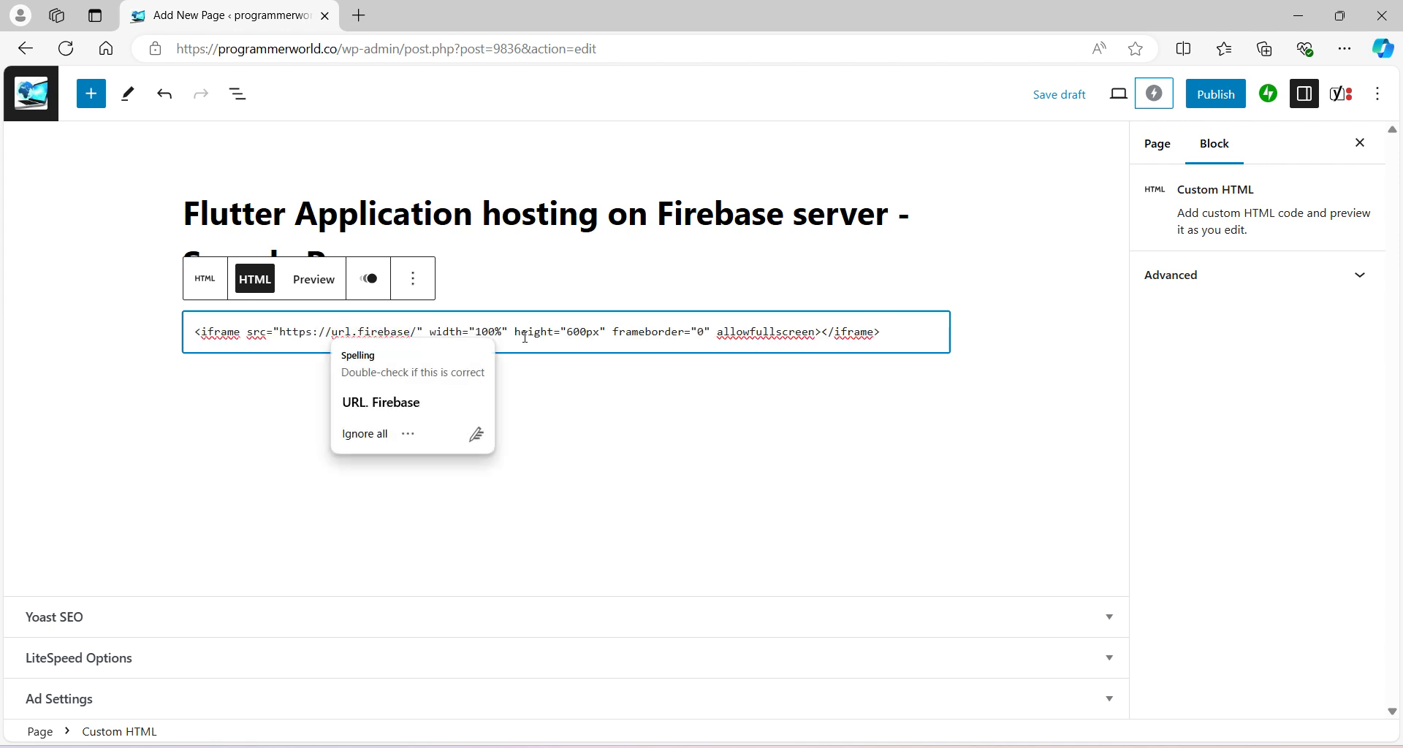
pyautogui.moveTo(325, 332); pyautogui.dragTo(412, 333)
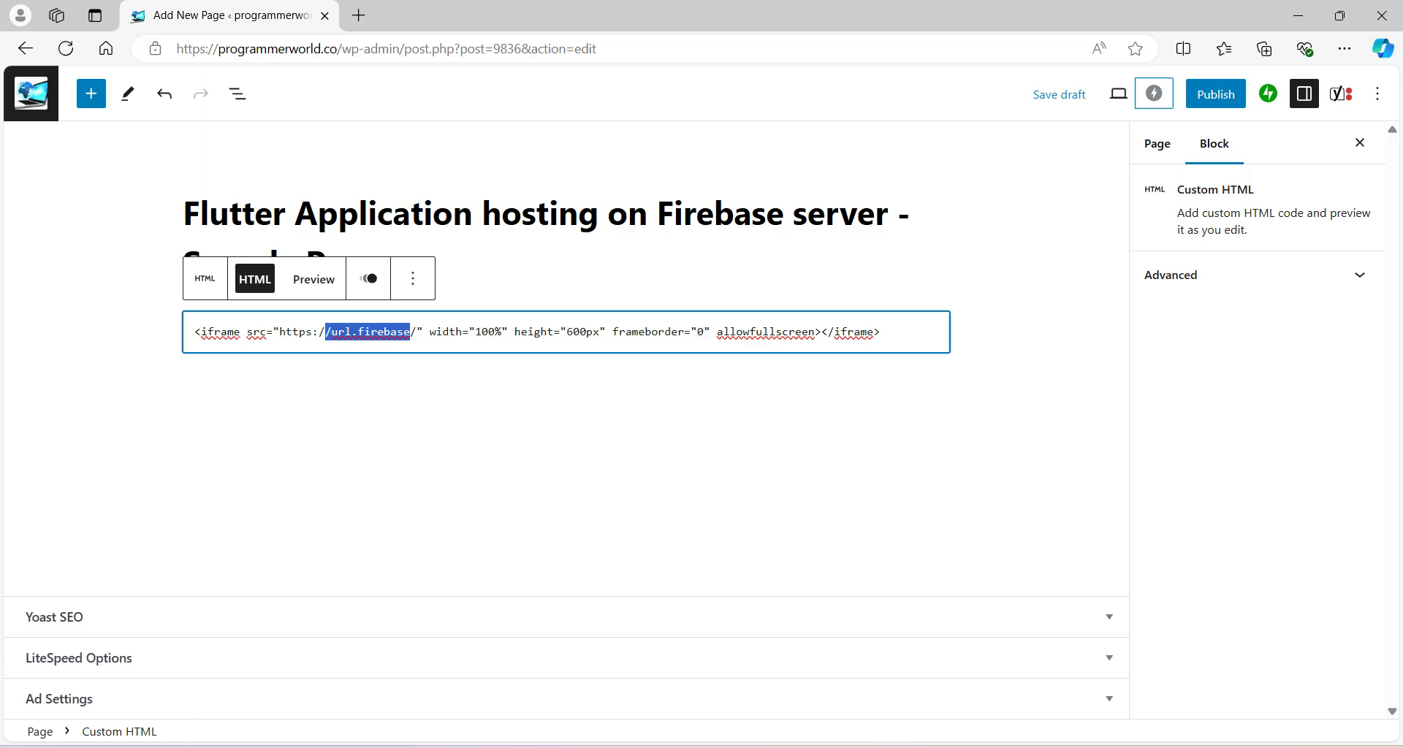
pyautogui.hotkey('alt', 'Tab')
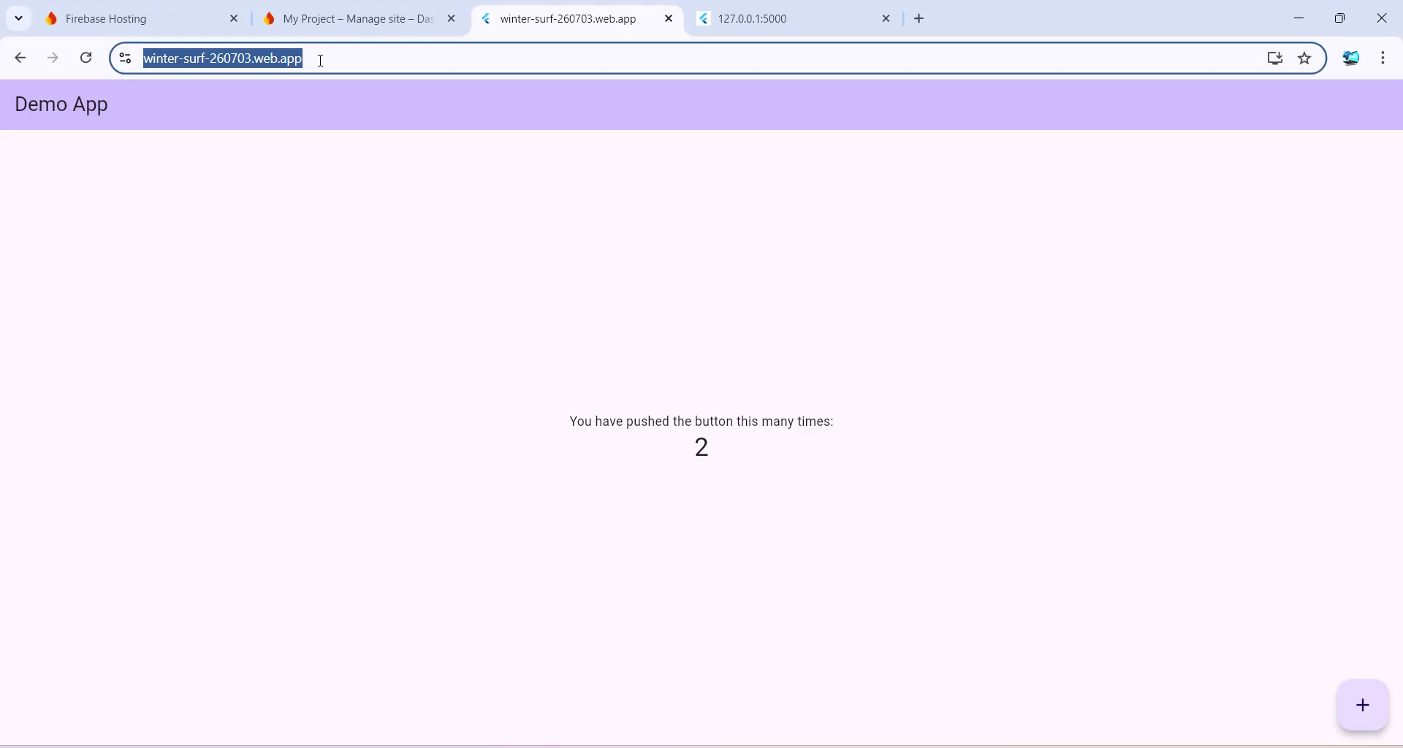
pyautogui.click(1299, 17)
pyautogui.click(407, 328)
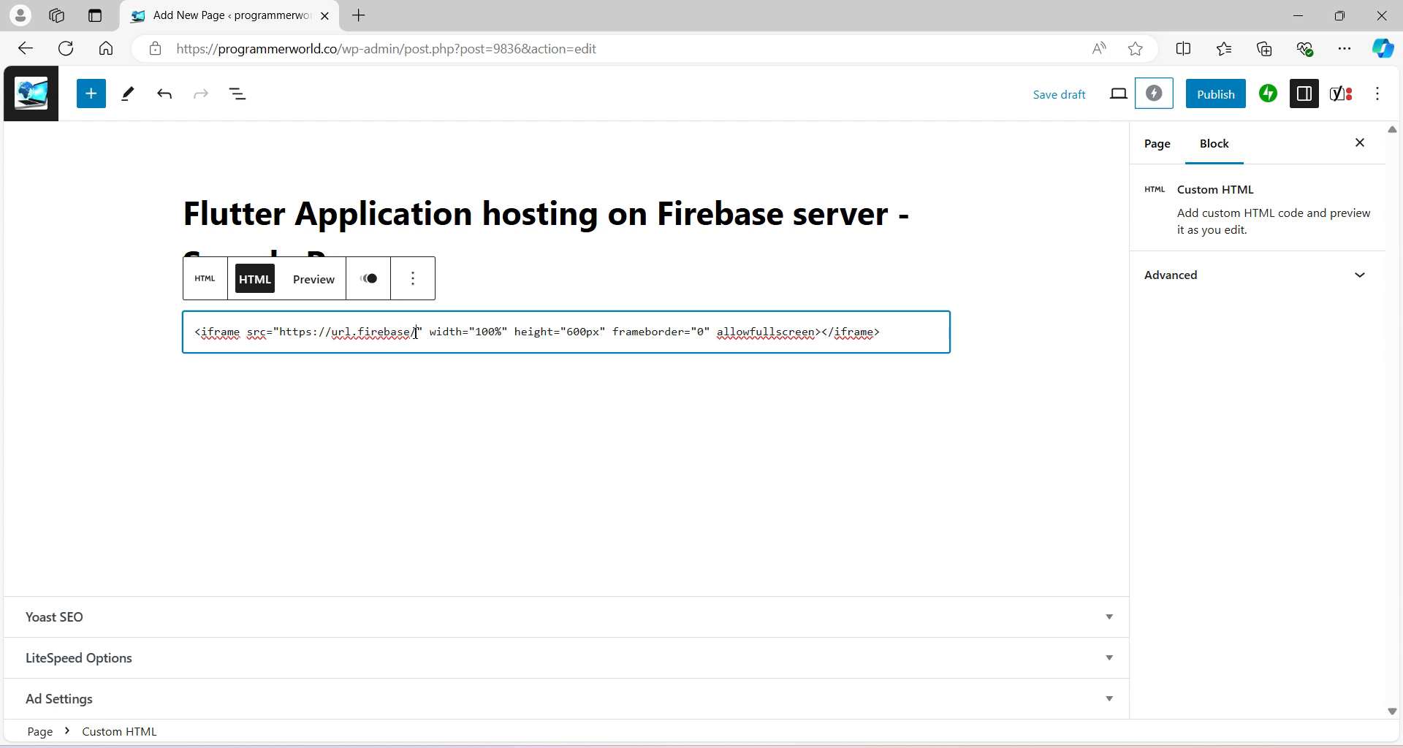
pyautogui.moveTo(417, 332); pyautogui.dragTo(279, 334)
pyautogui.write('https://winter-surf-260703.web.app/')
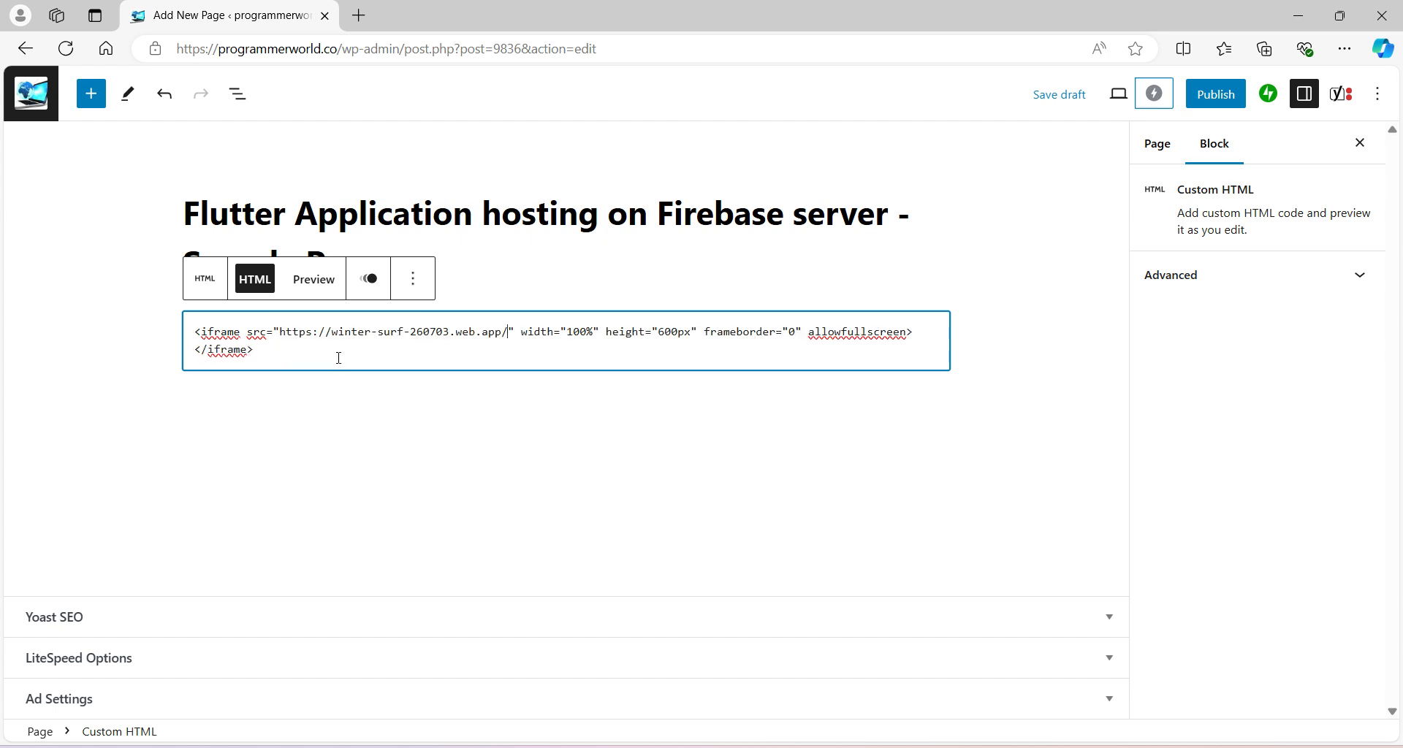
# Step: Publish the WordPress page containing the embedded Flutter app
pyautogui.click(637, 453)
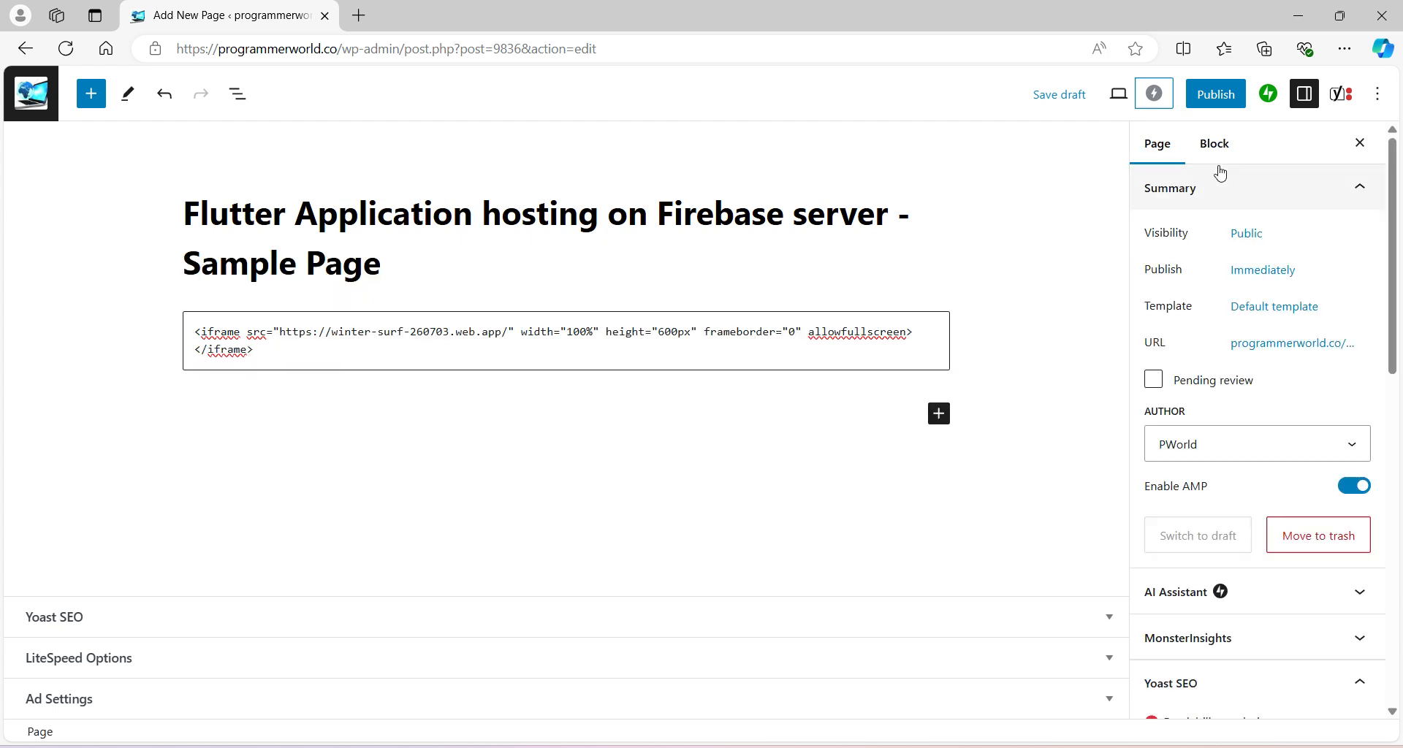
pyautogui.click(1228, 102)
pyautogui.click(1231, 106)
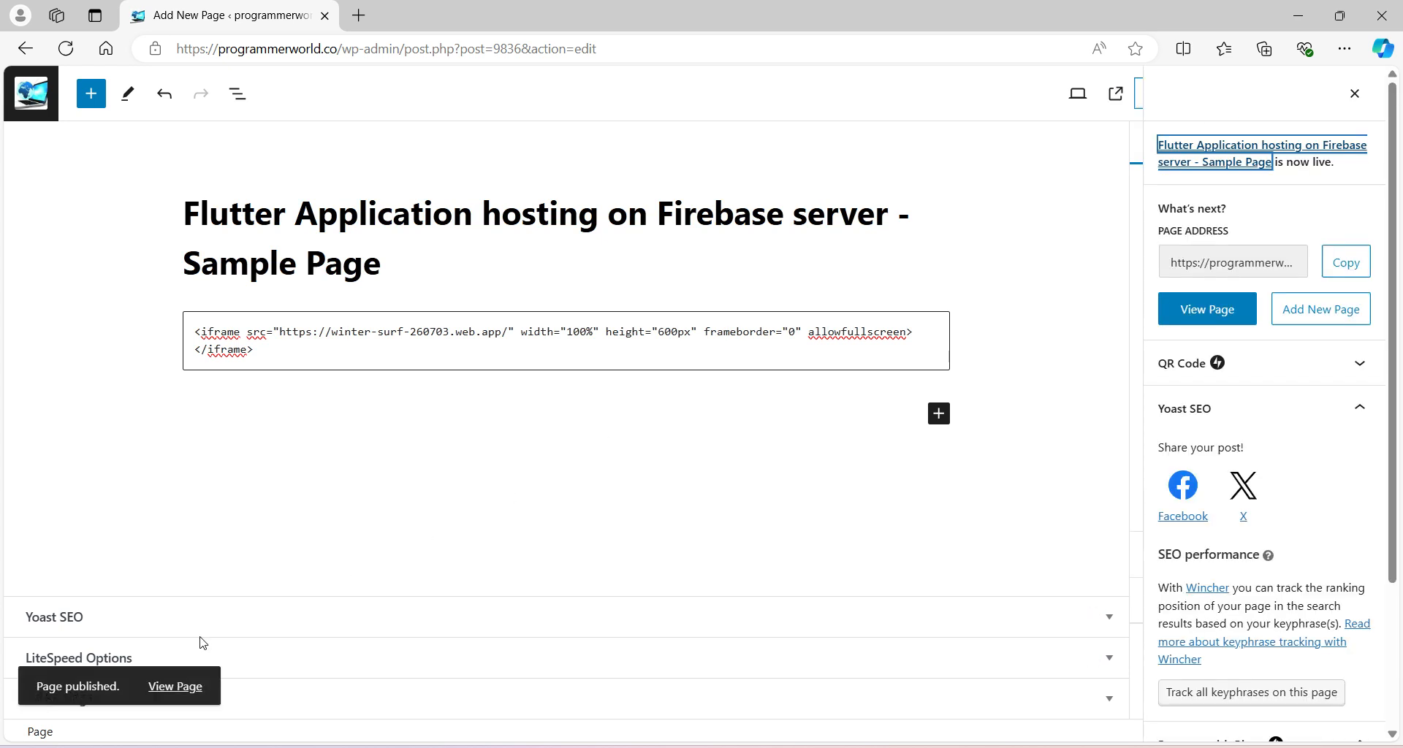
# Step: View the published page and increment the counter of the embedded Demo App three times
pyautogui.click(187, 693)
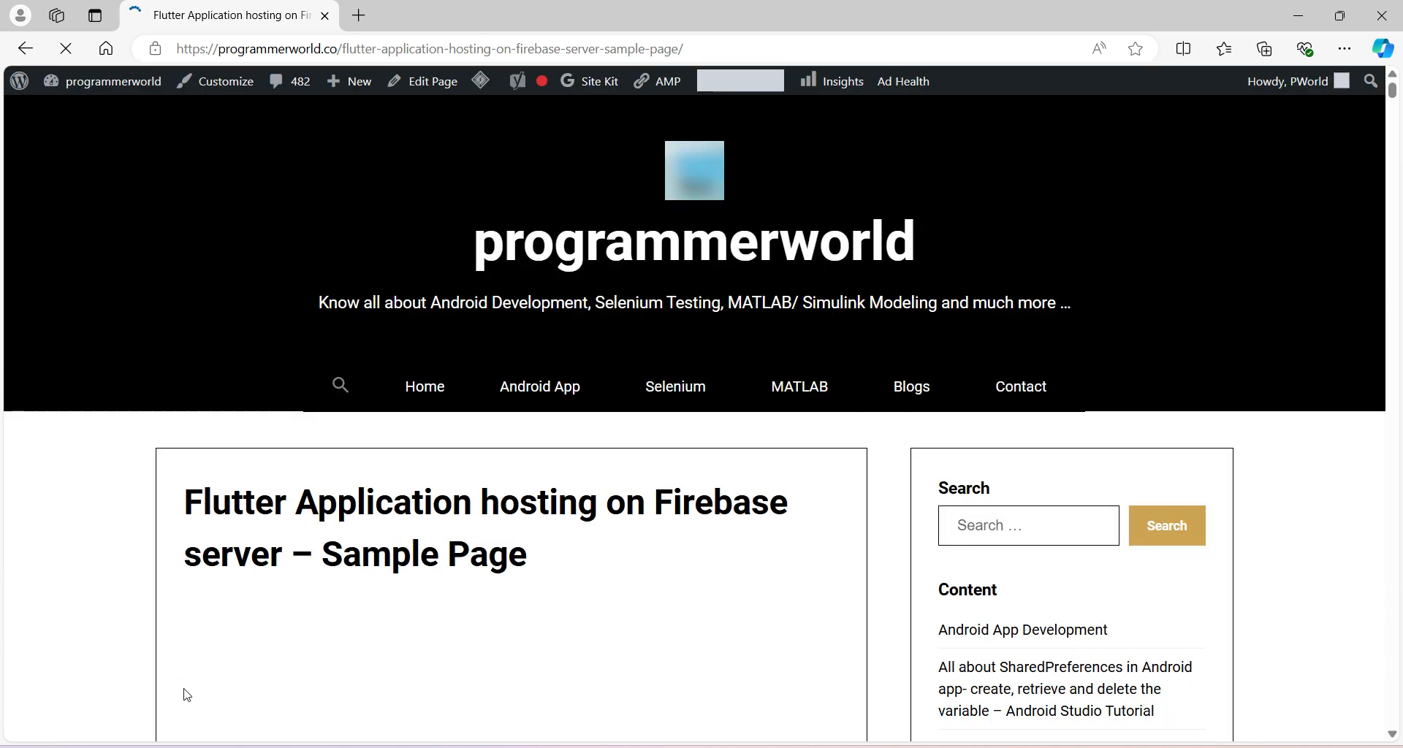
pyautogui.scroll(-3, 71, 493)
pyautogui.scroll(3, 71, 494)
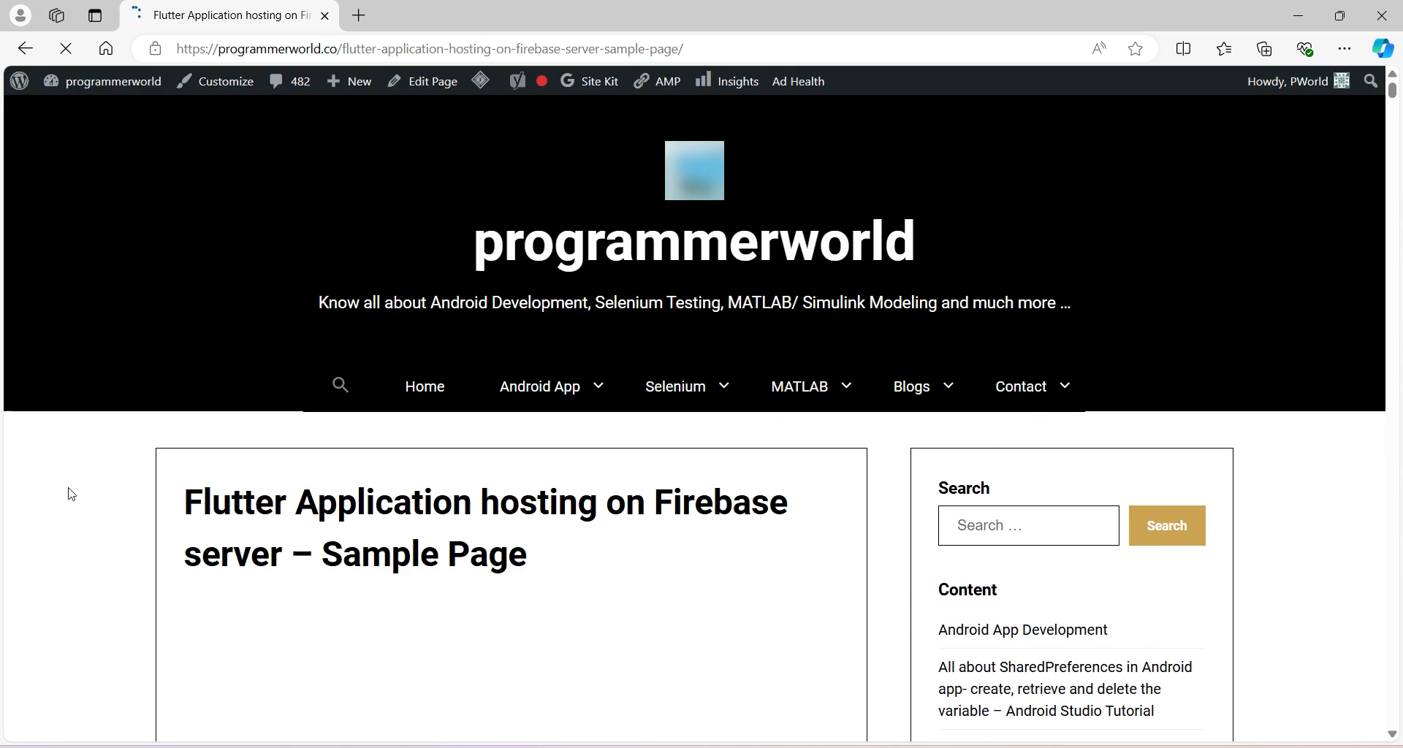
pyautogui.scroll(-8, 71, 494)
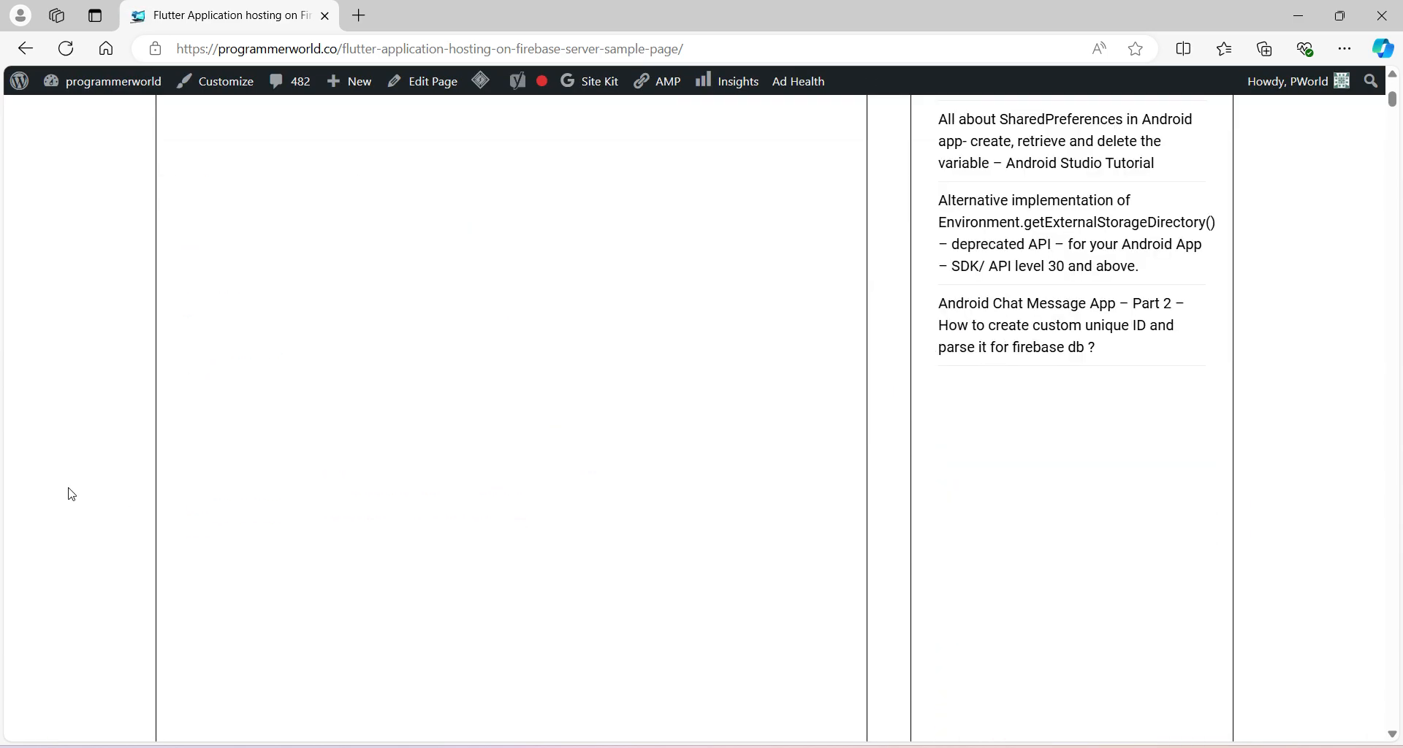
pyautogui.scroll(1, 246, 201)
pyautogui.scroll(-3, 235, 360)
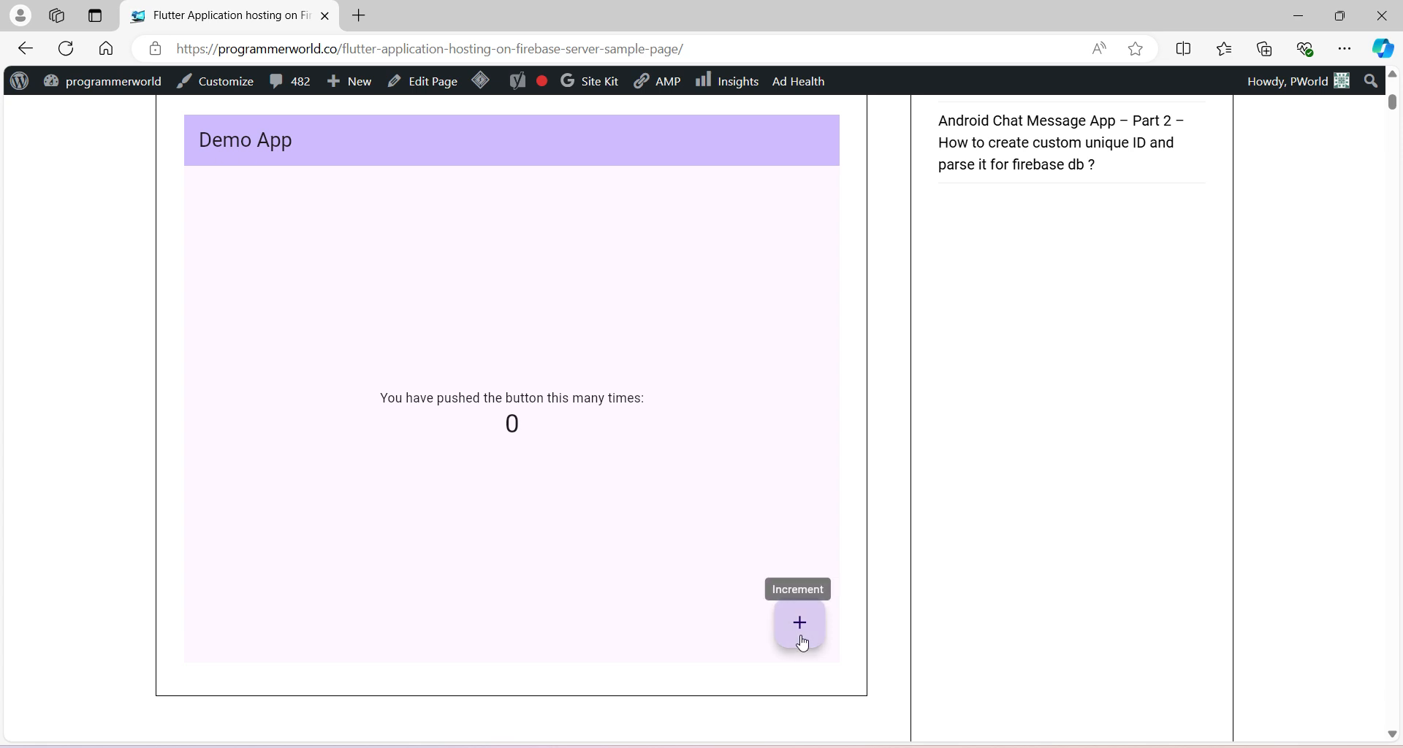
pyautogui.click(811, 609)
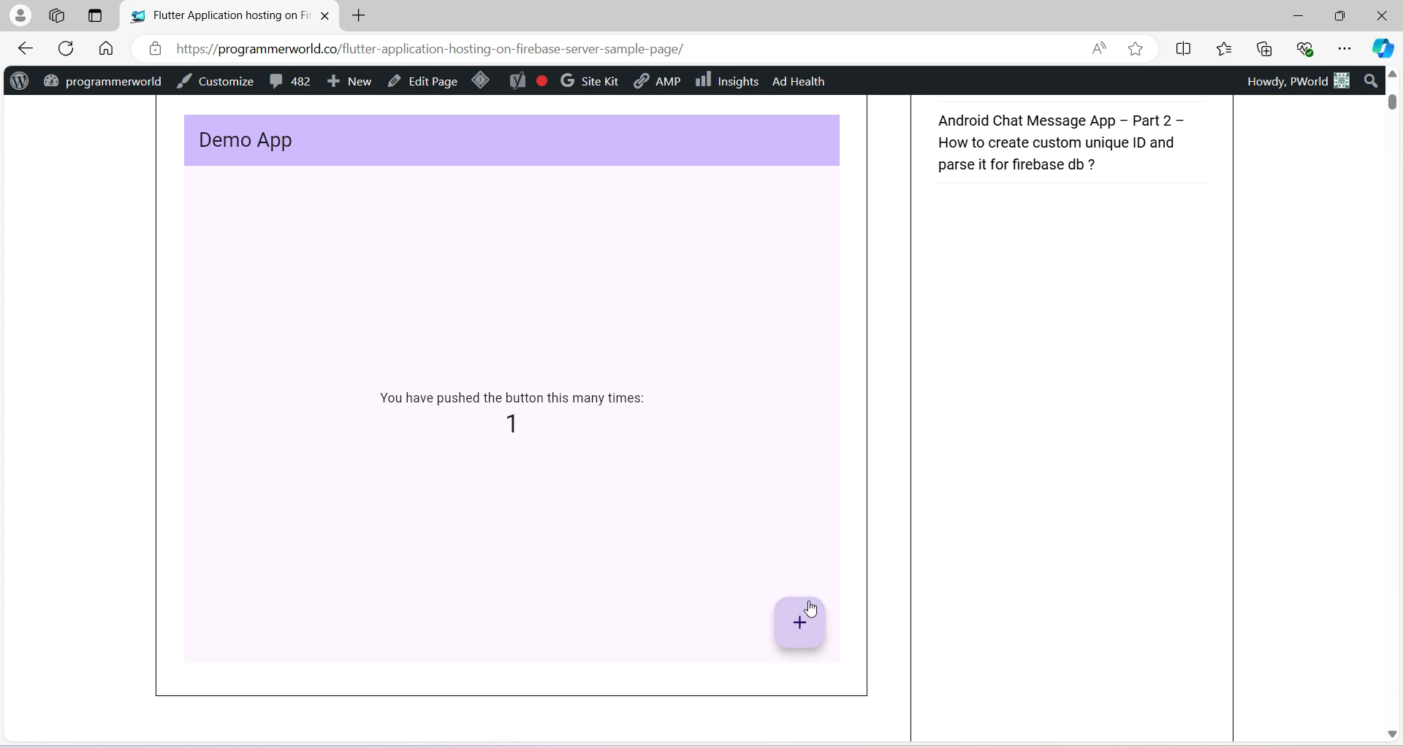
pyautogui.click(810, 620)
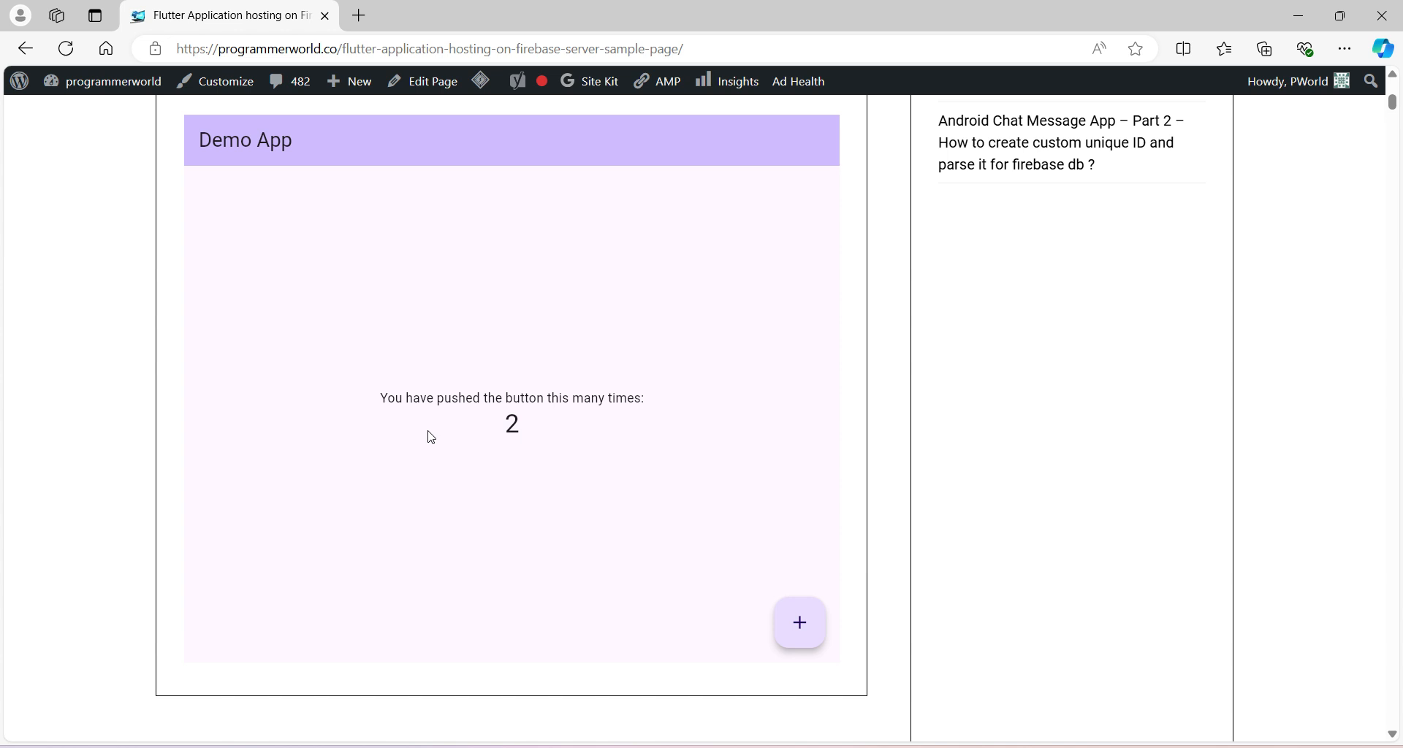
pyautogui.click(806, 625)
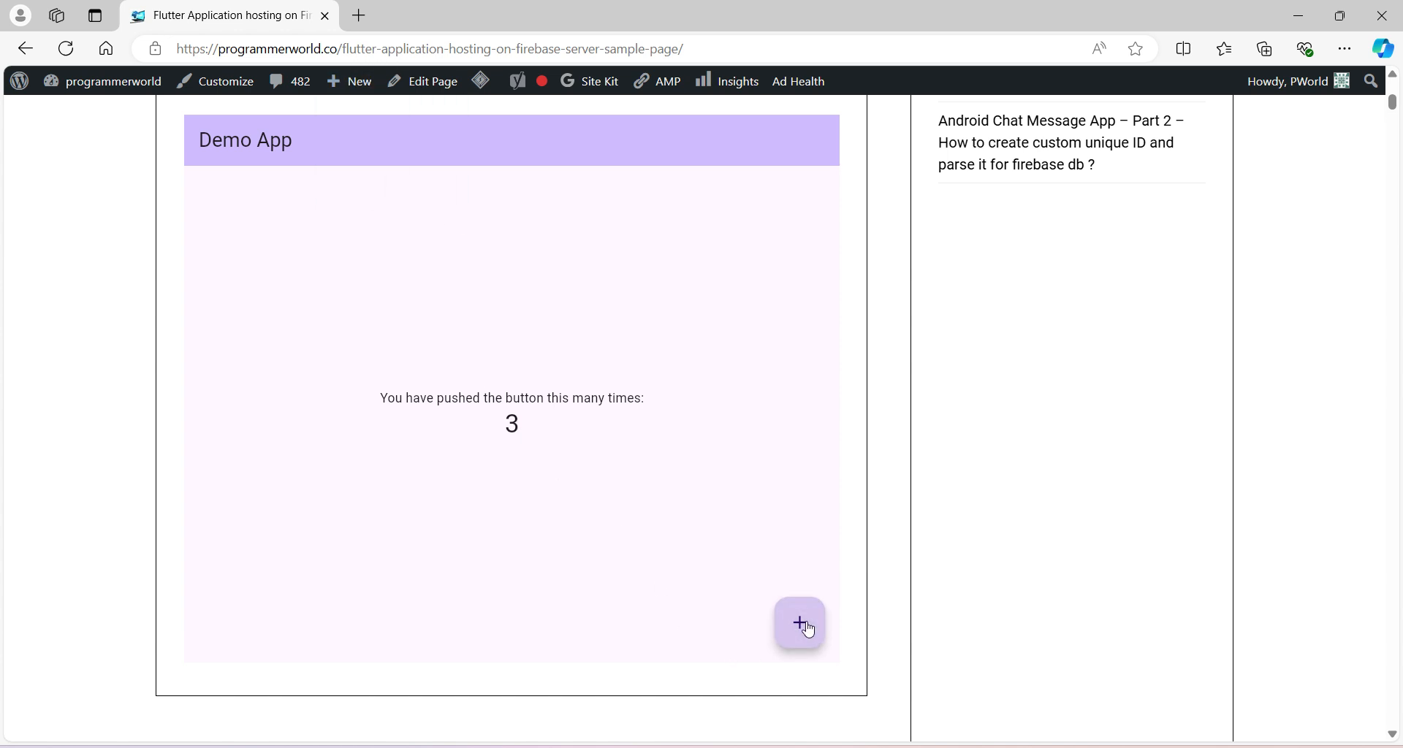
# Step: Increment the embedded Demo App's counter once more and switch to the hosted app in Chrome
pyautogui.click(810, 629)
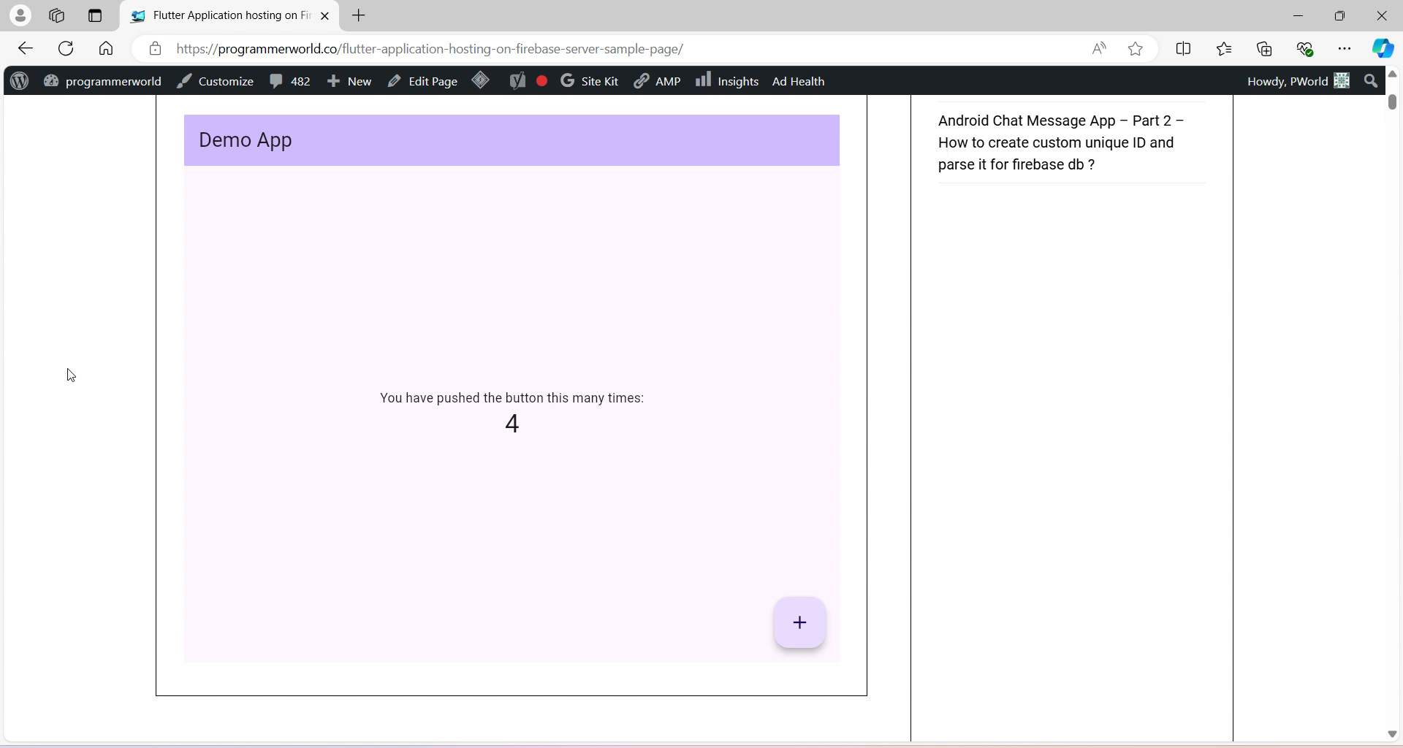
pyautogui.click(611, 34)
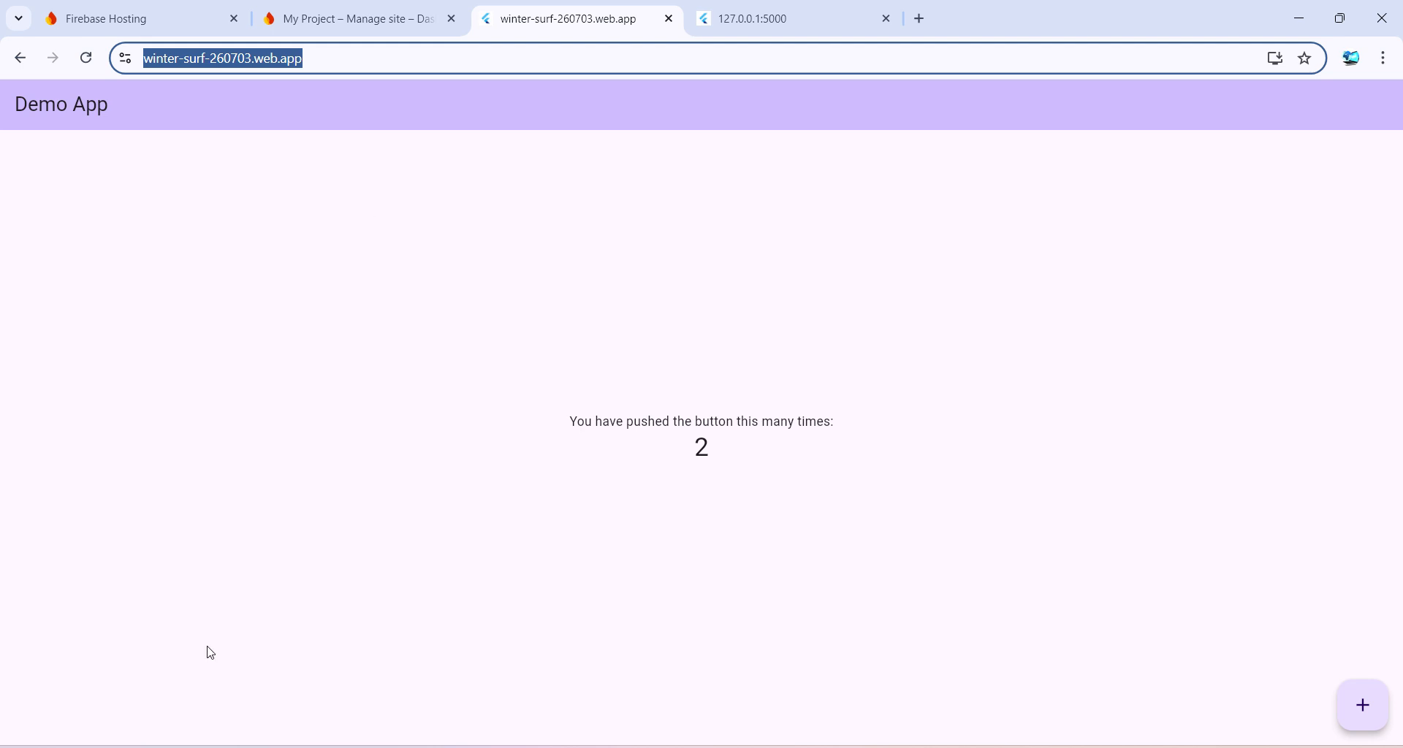
# Step: Review the Firebase Hosting implementation path's instructions for installing the Firebase CLI and running firebase init
pyautogui.click(119, 18)
pyautogui.scroll(4, 789, 330)
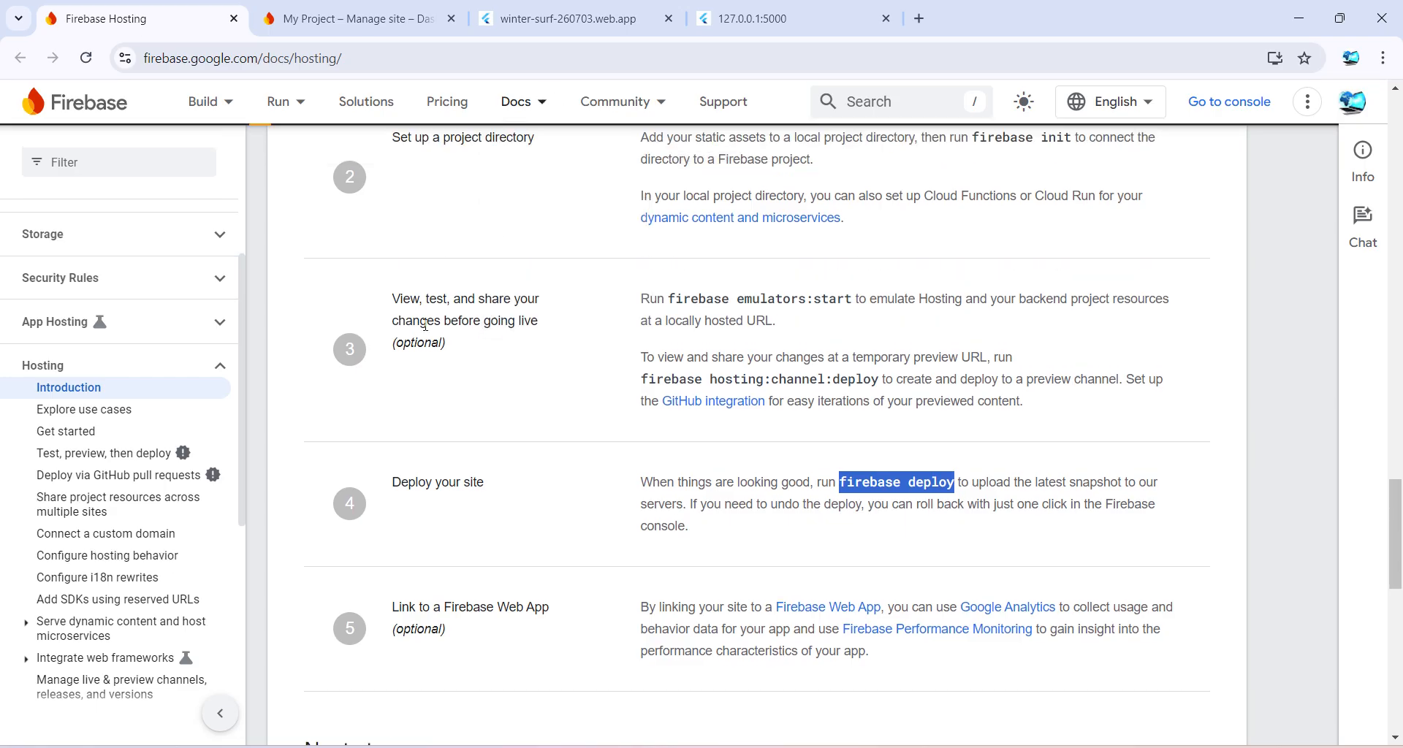
pyautogui.moveTo(655, 275); pyautogui.dragTo(774, 276)
pyautogui.moveTo(980, 376); pyautogui.dragTo(1102, 377)
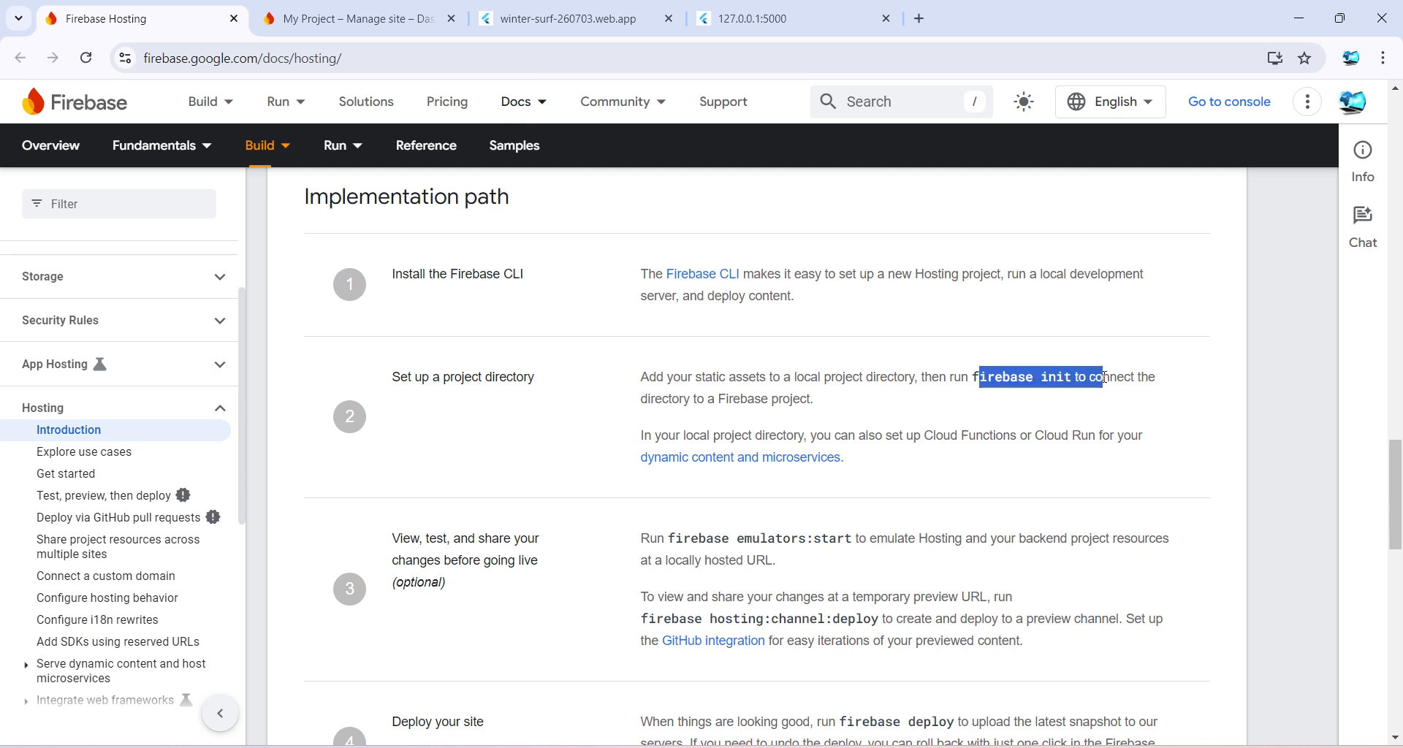
# Step: Check the contents of the deploying_flutter_app folder in File Explorer and return to the Firebase Hosting documentation
pyautogui.click(89, 745)
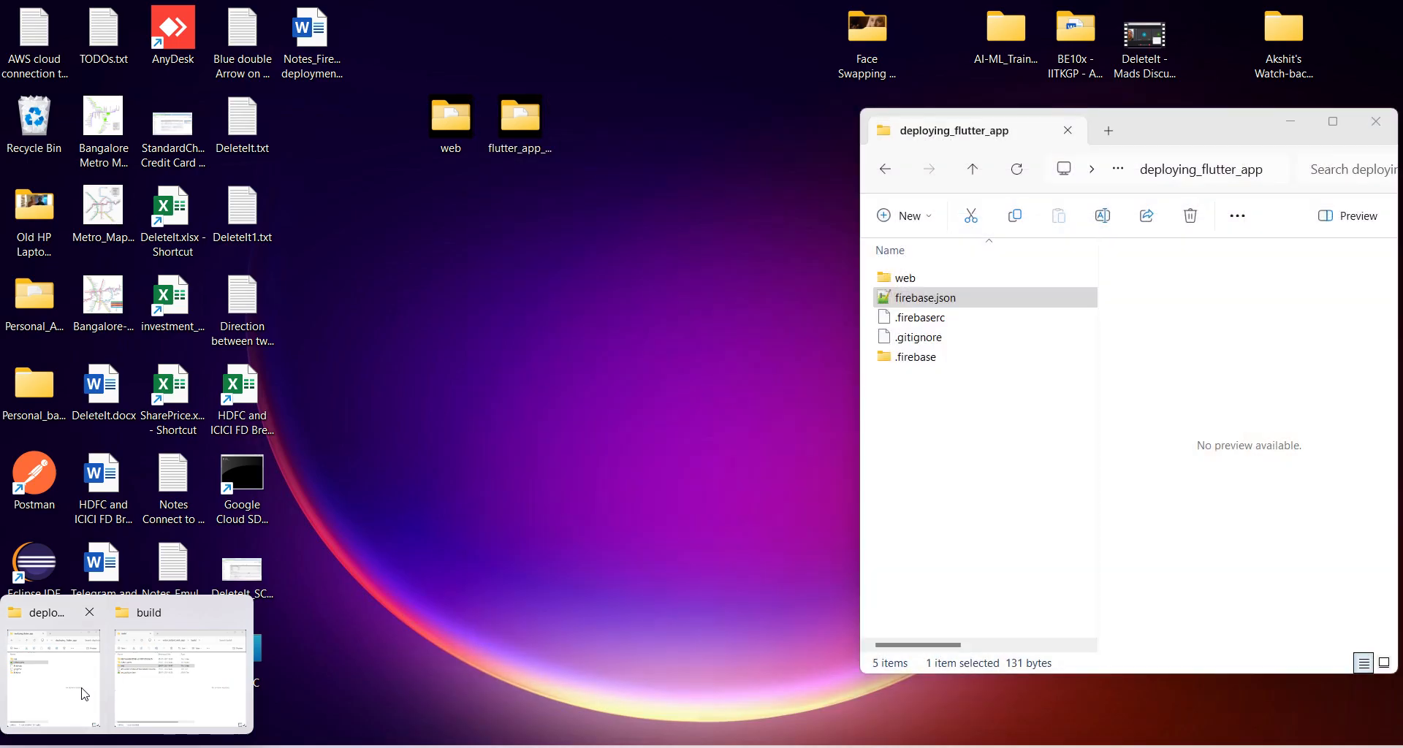
pyautogui.click(87, 693)
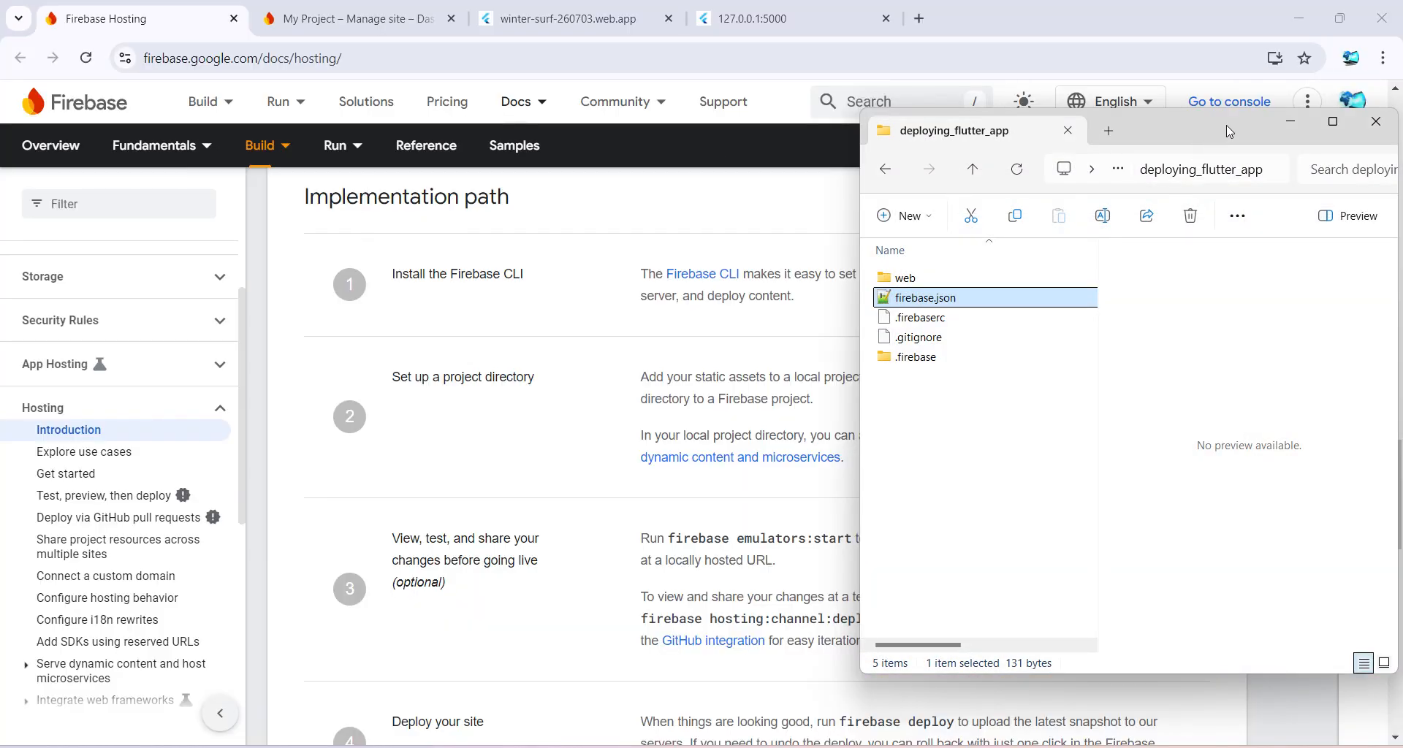
pyautogui.moveTo(1227, 130); pyautogui.dragTo(1143, 147)
pyautogui.click(482, 484)
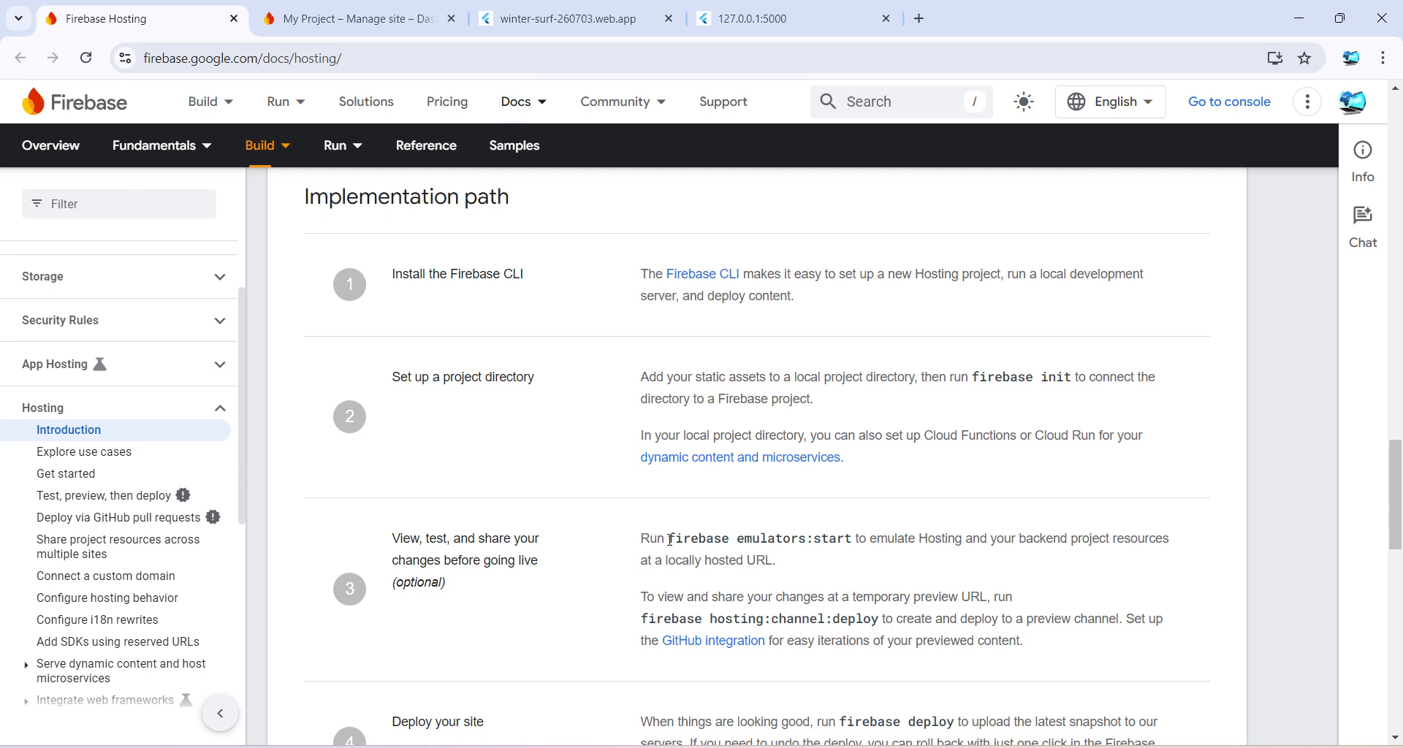
# Step: Review the firebase emulators:start and firebase deploy commands in the implementation path
pyautogui.moveTo(670, 539); pyautogui.dragTo(886, 539)
pyautogui.scroll(-5, 894, 545)
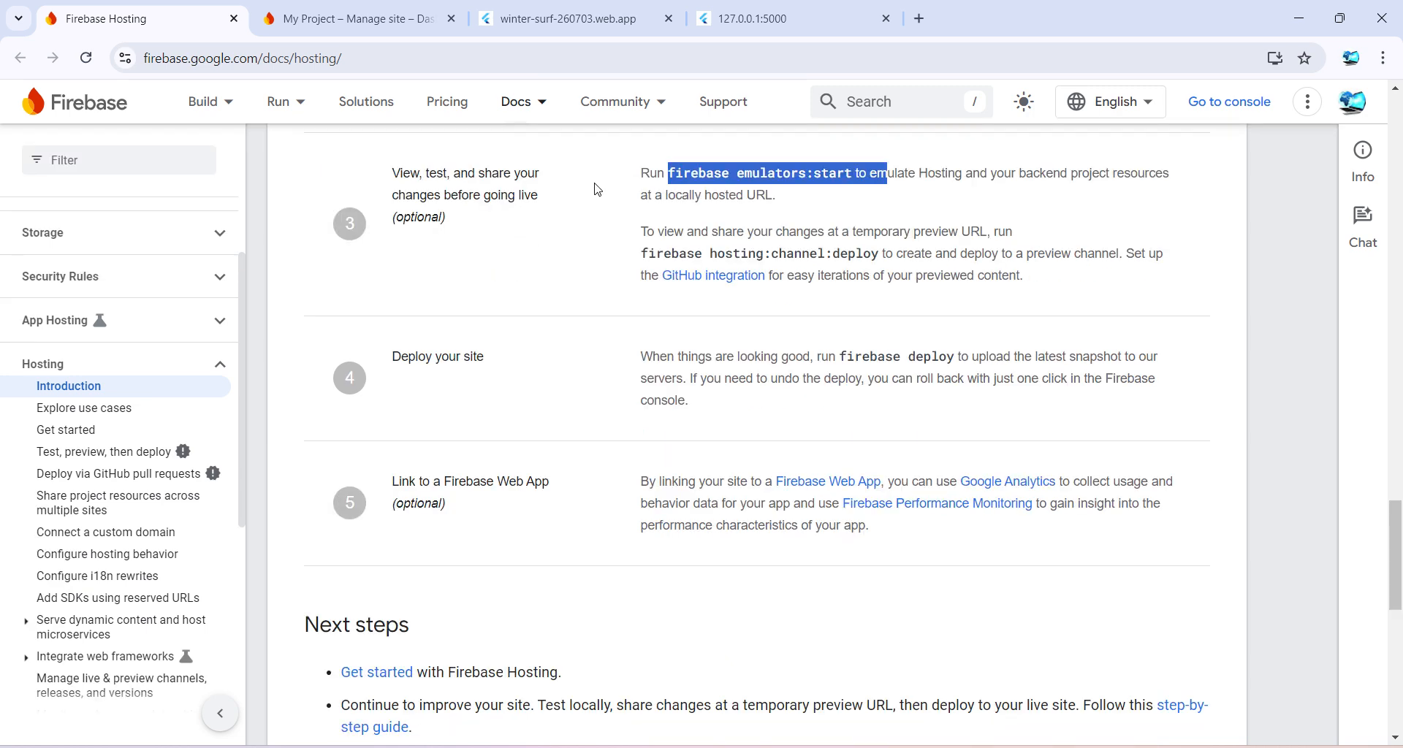
pyautogui.moveTo(841, 357); pyautogui.dragTo(970, 357)
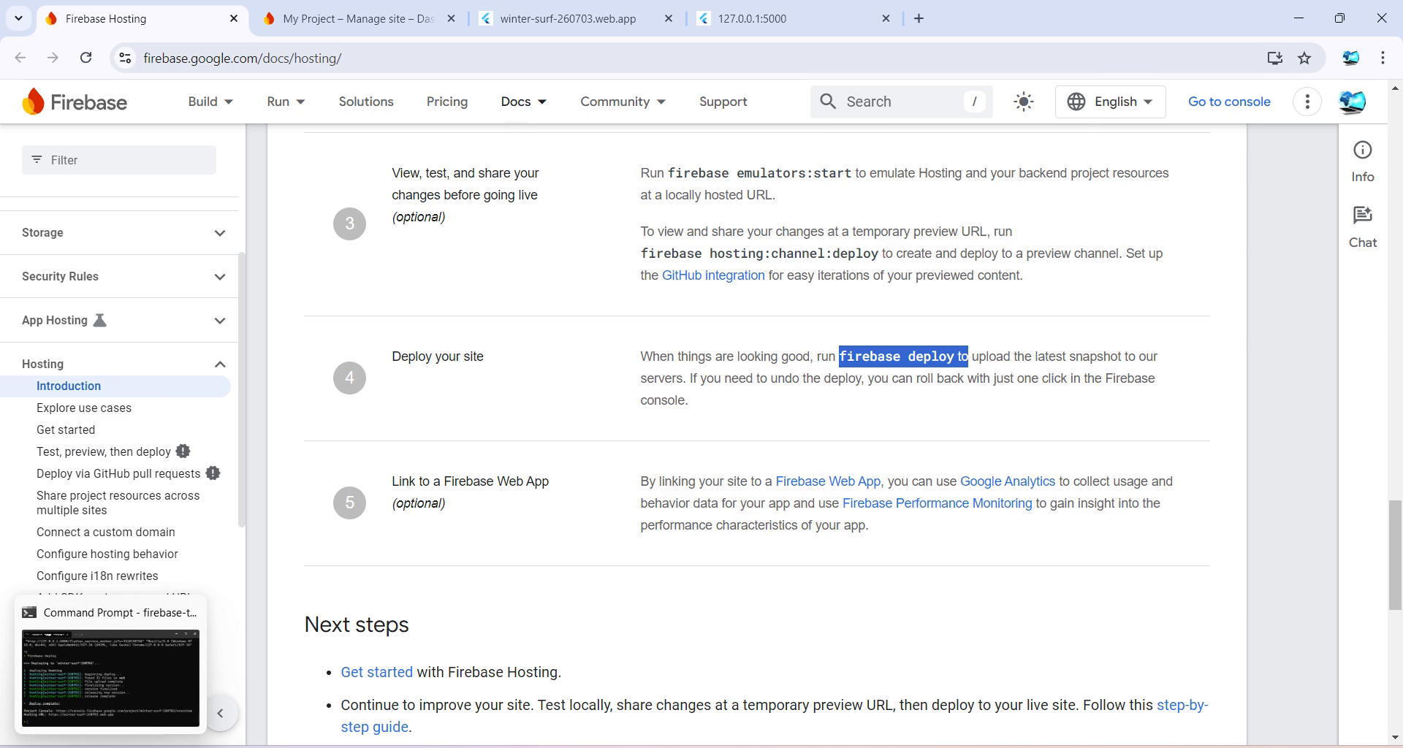
# Step: Switch to Command Prompt and examine the firebase deploy output, including the Project Console and Hosting URL lines
pyautogui.click(111, 746)
pyautogui.scroll(1, 881, 318)
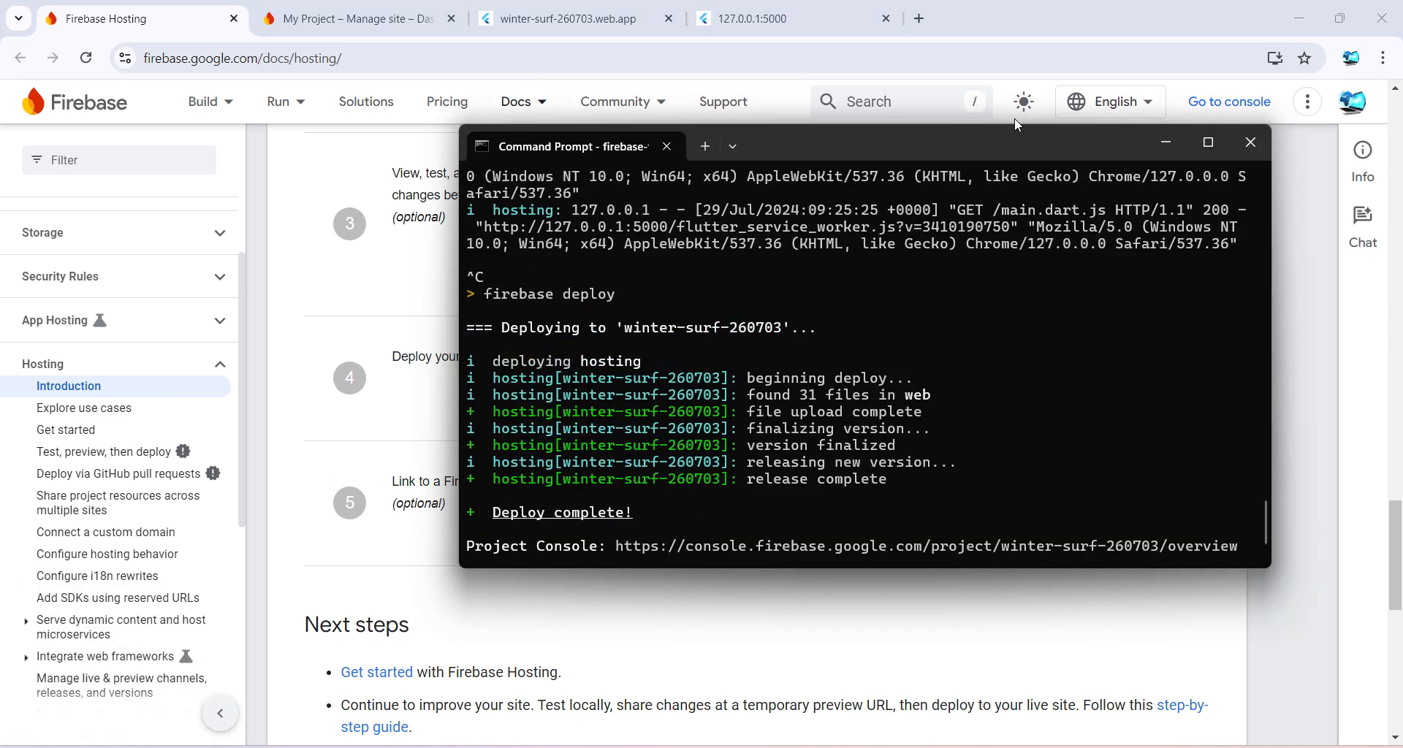
pyautogui.moveTo(1001, 151); pyautogui.dragTo(880, 166)
pyautogui.scroll(3, 681, 401)
pyautogui.scroll(-1, 680, 401)
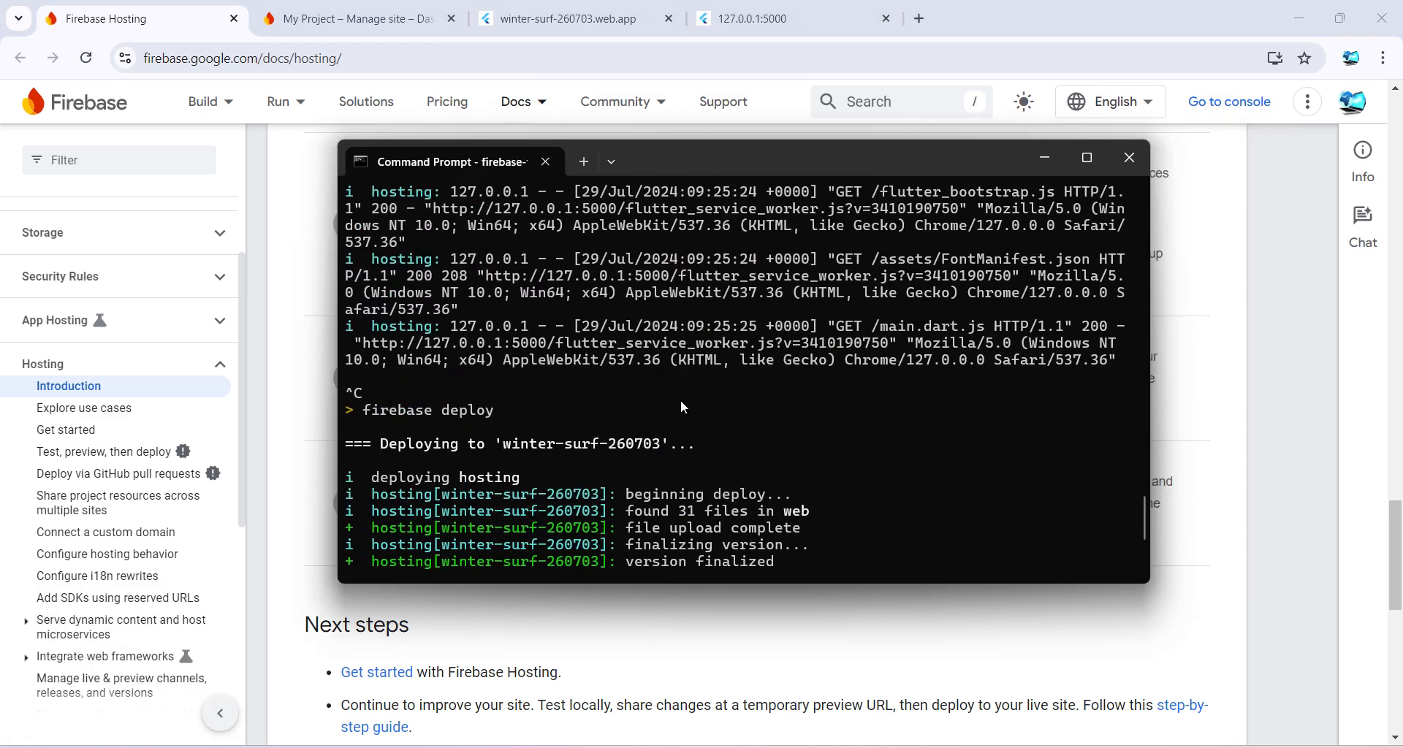
pyautogui.scroll(-3, 681, 400)
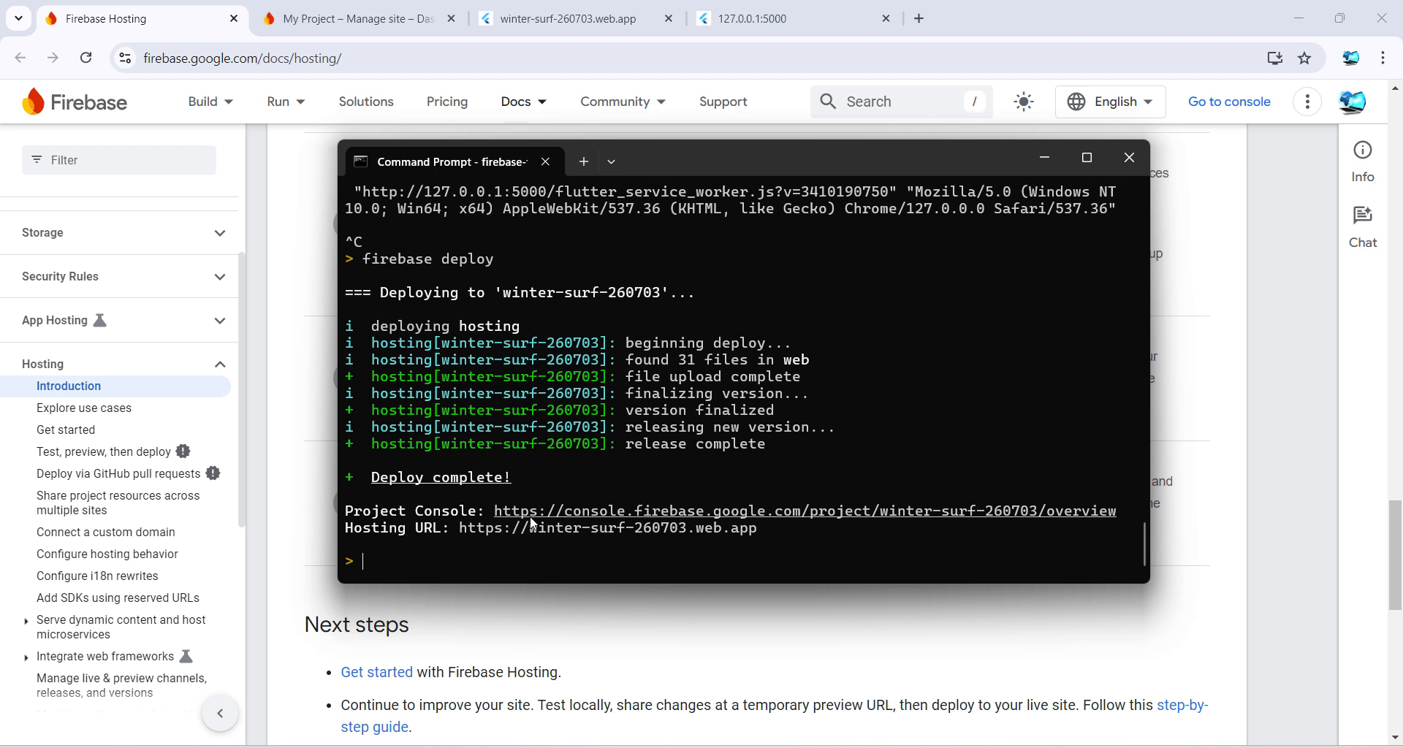
pyautogui.moveTo(783, 532); pyautogui.dragTo(462, 529)
pyautogui.click(816, 529)
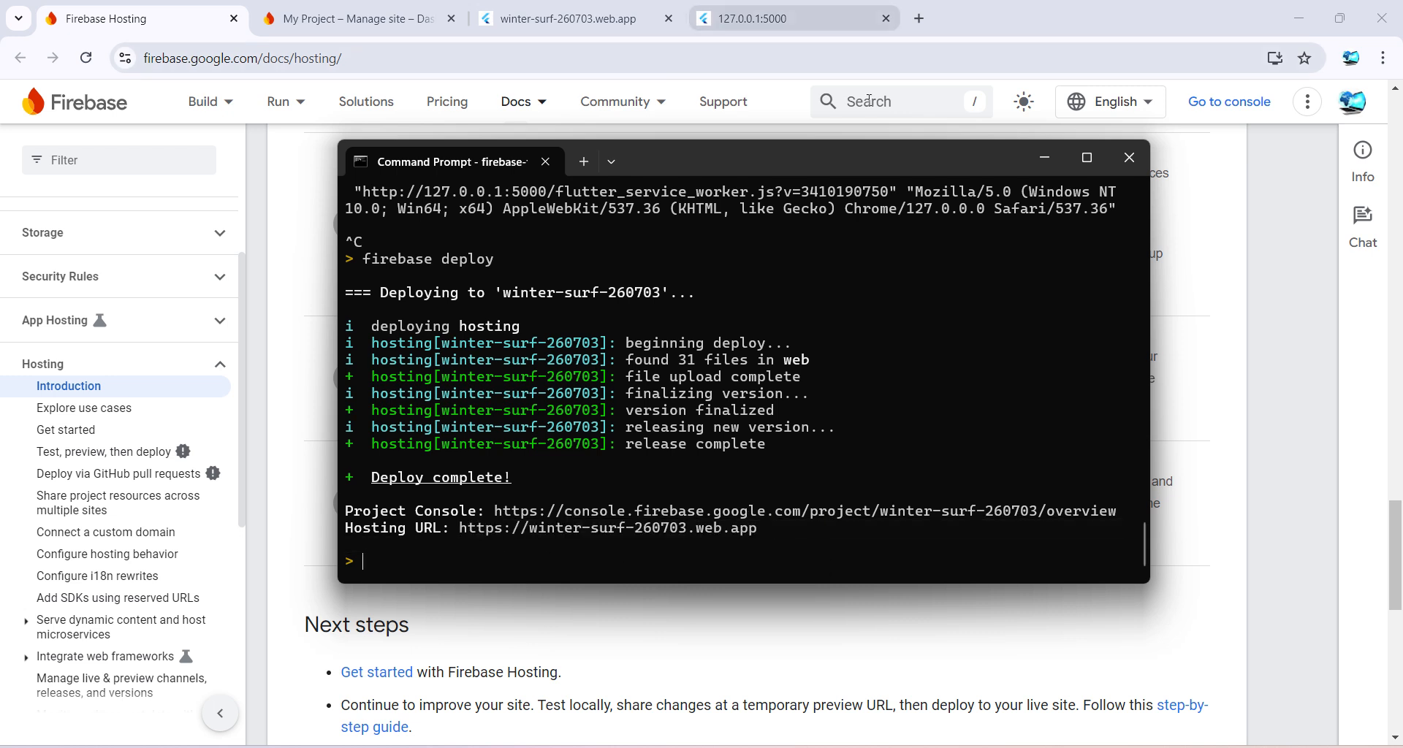
pyautogui.moveTo(830, 153); pyautogui.dragTo(760, 164)
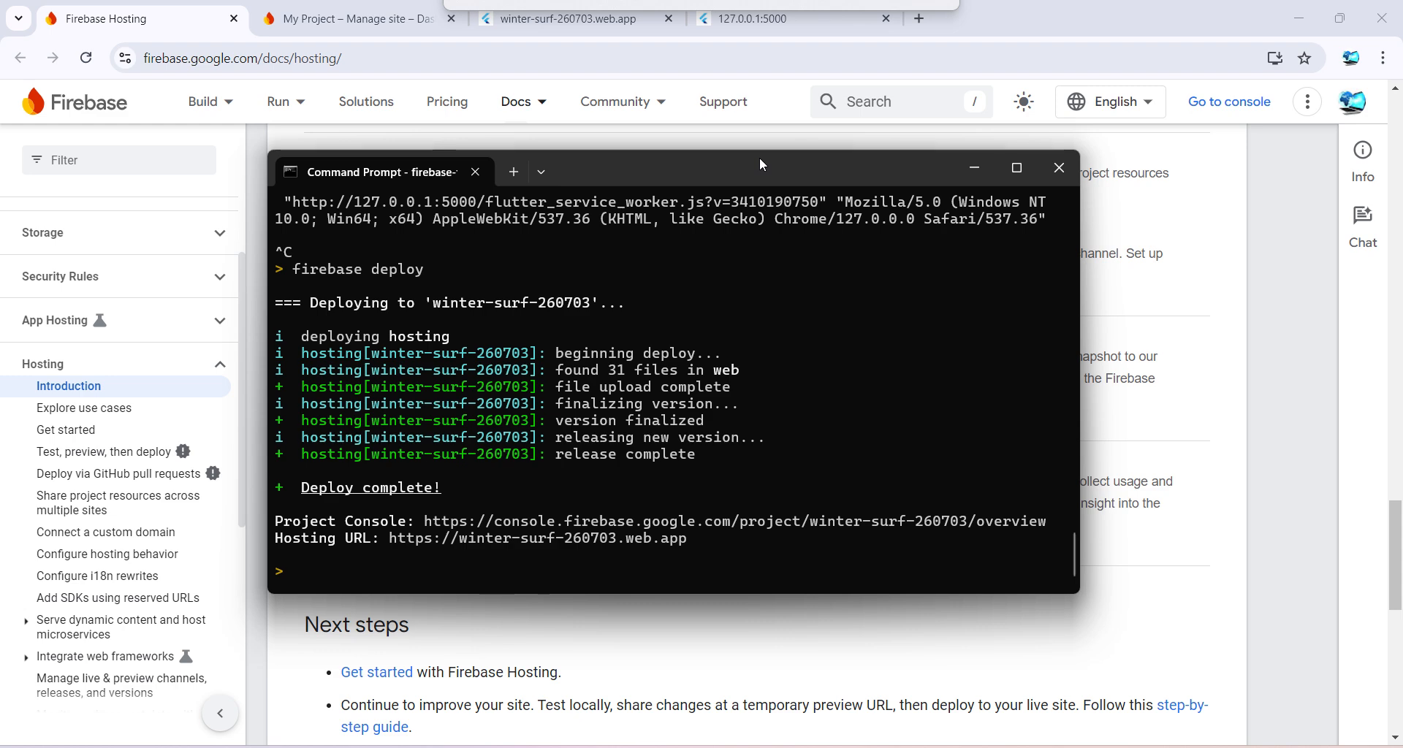